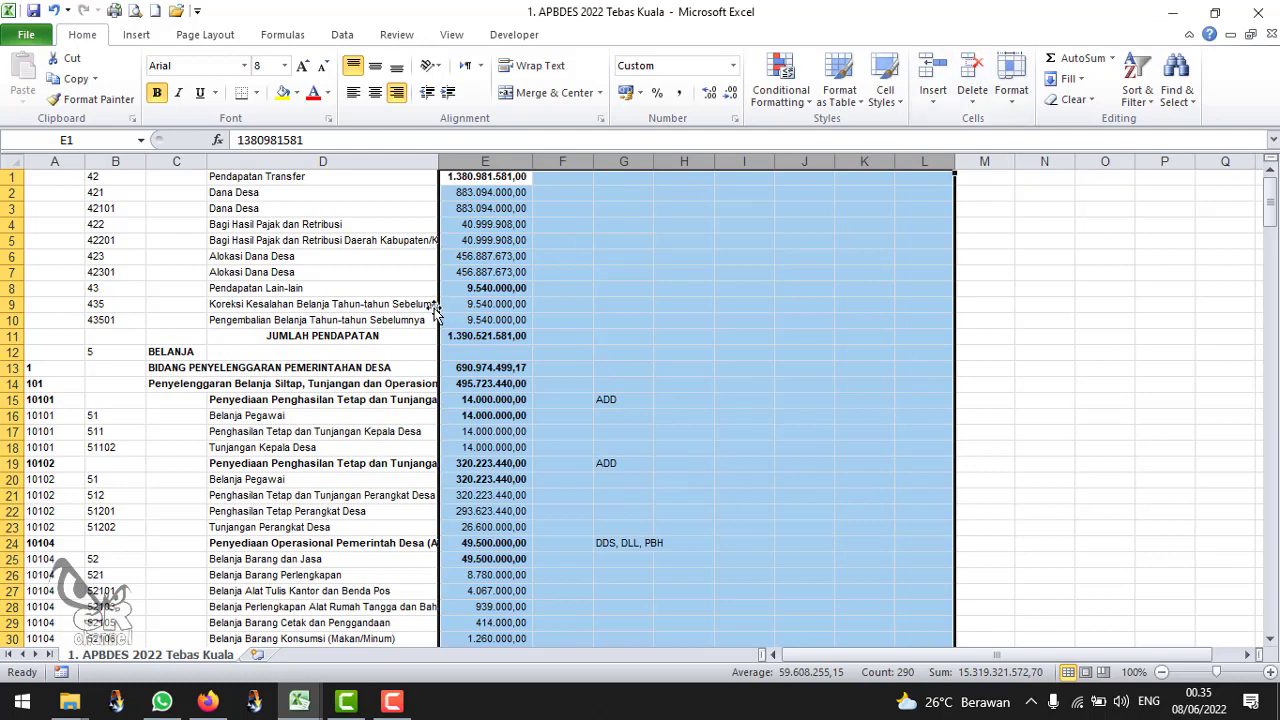
Narrow column C and delete the empty column F beside the amounts
click(348, 334)
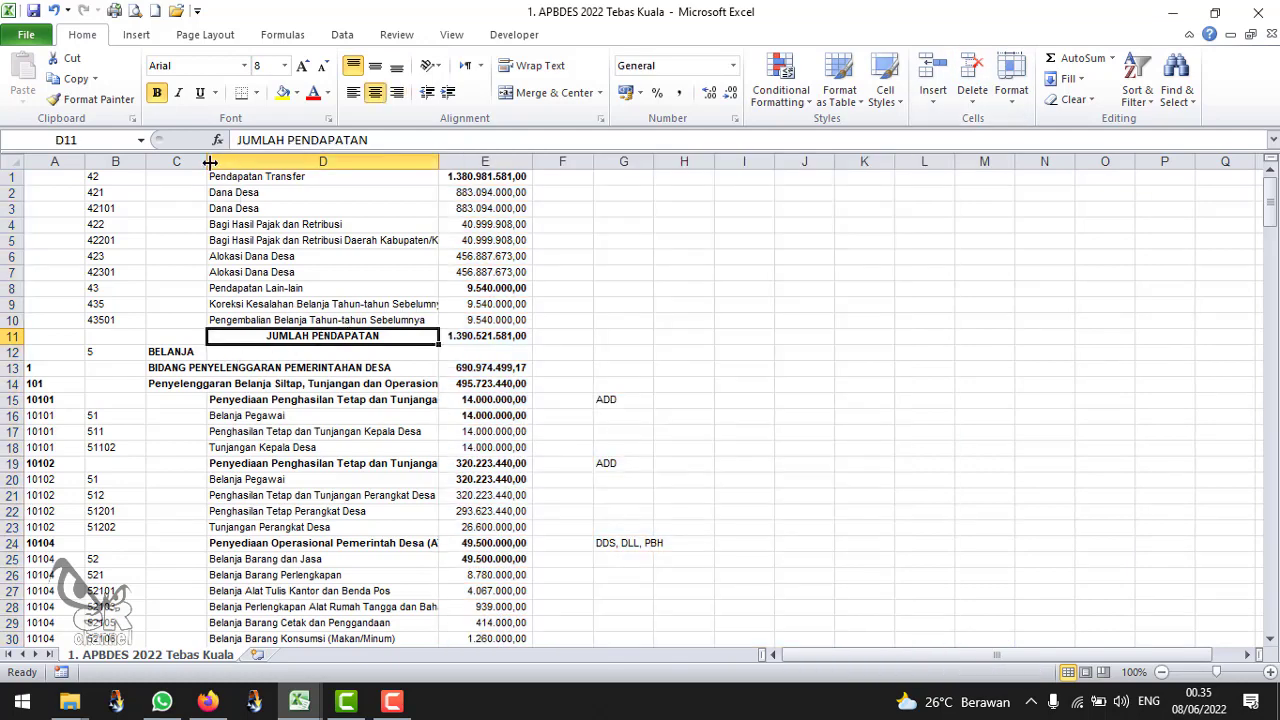
drag(207, 161, 172, 162)
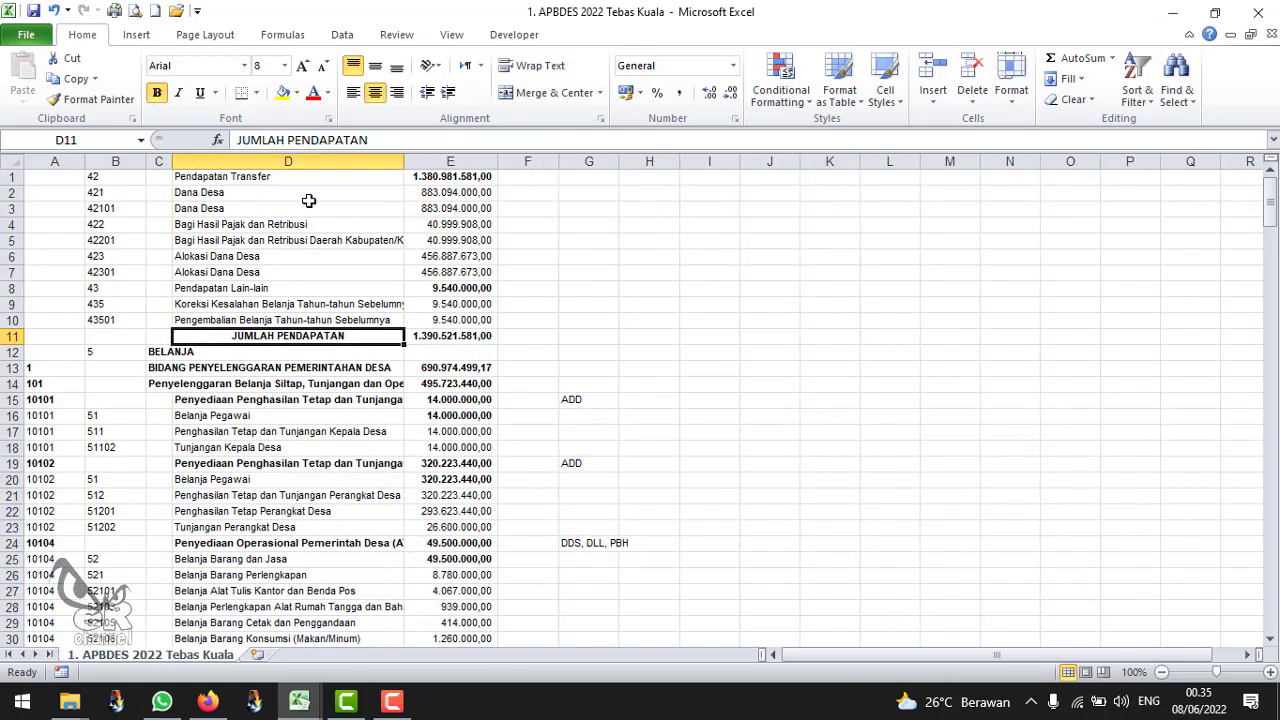
click(546, 157)
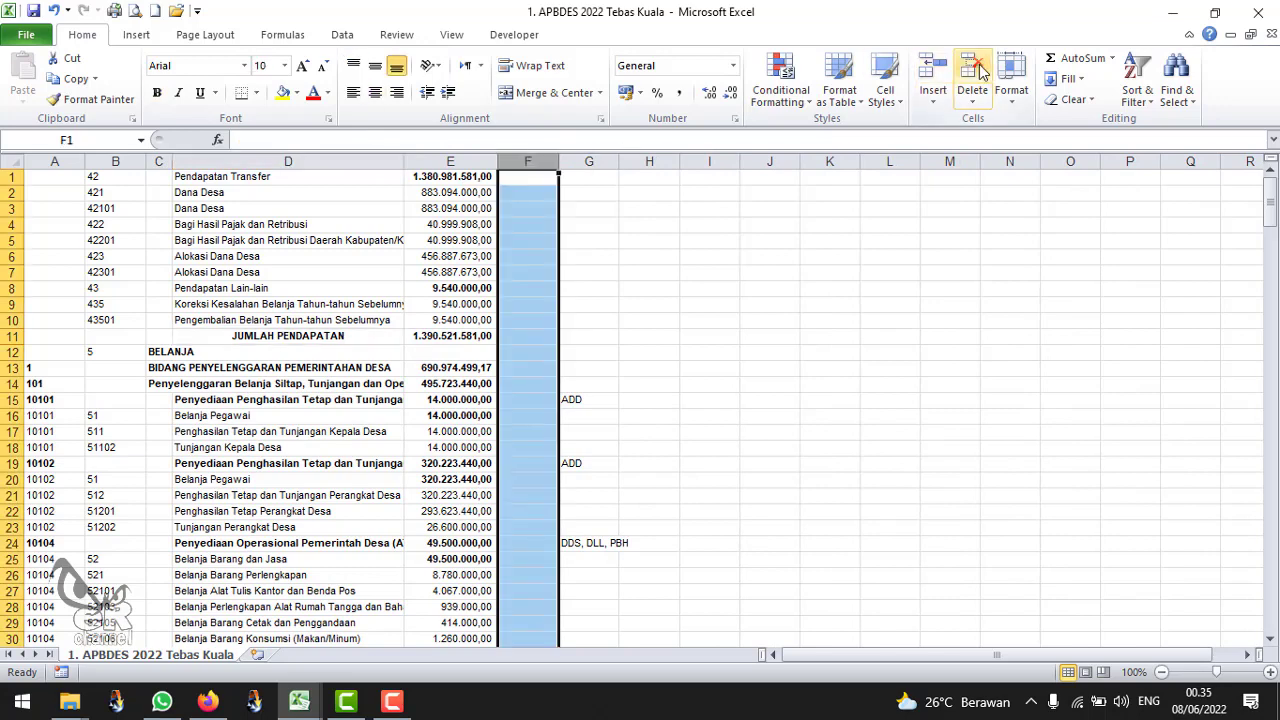
click(972, 68)
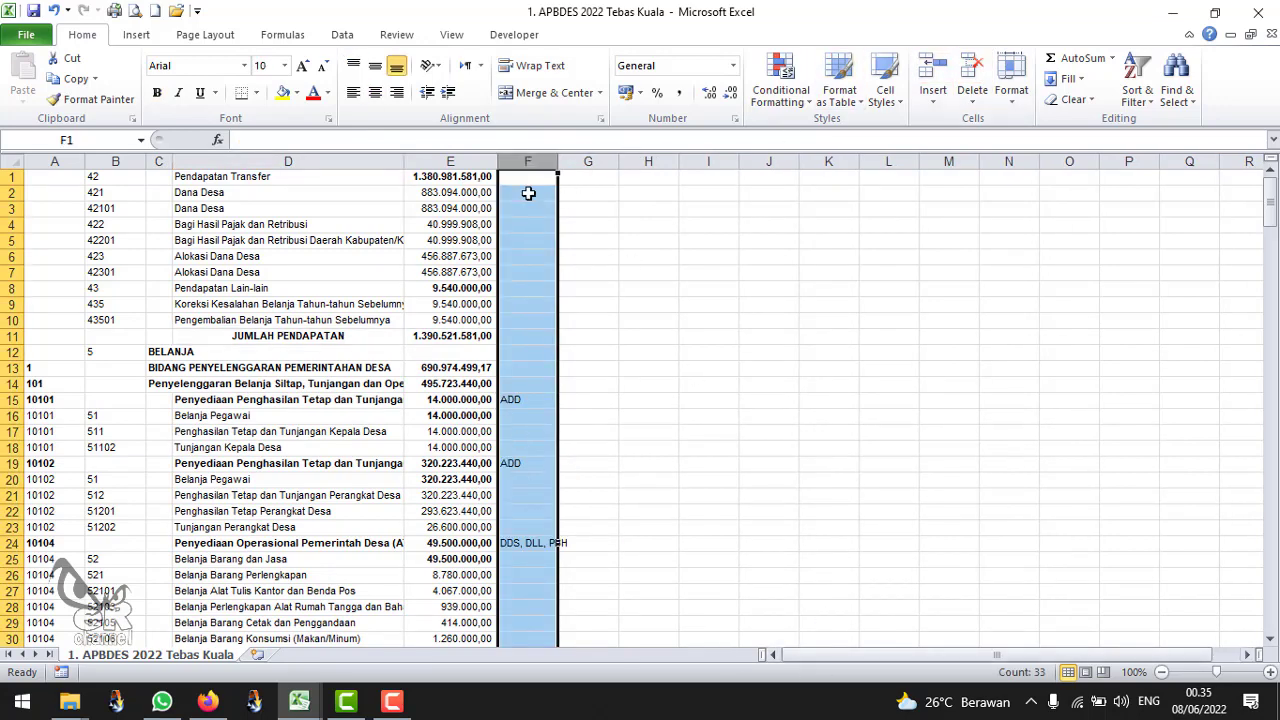
Widen column D to fit the longer budget descriptions and review the activity in row 15
drag(408, 167, 596, 166)
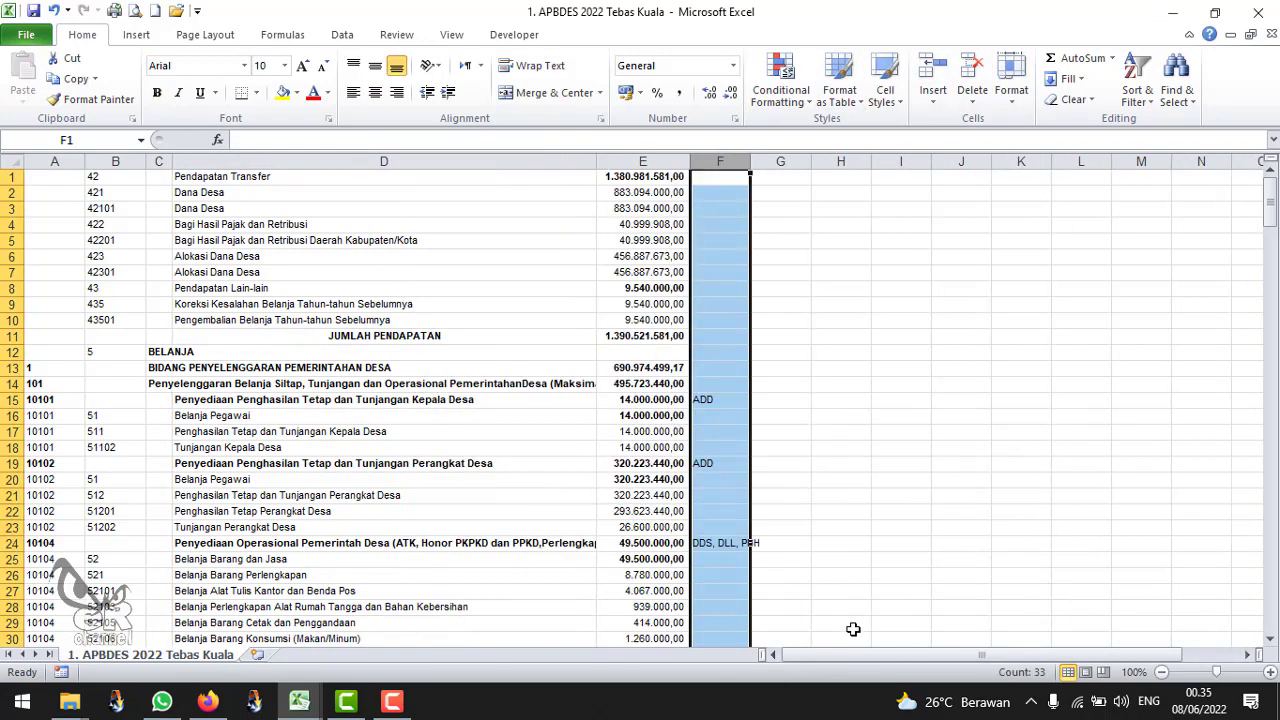
scroll(165, 515, down, 2)
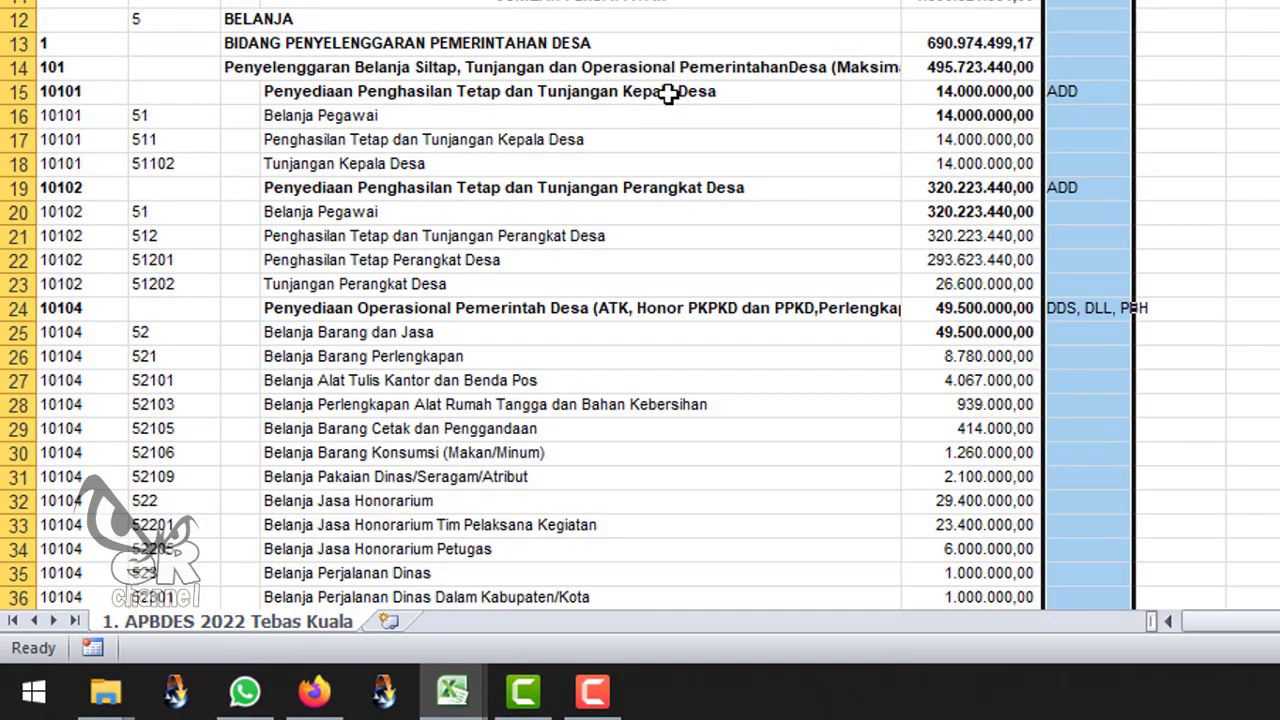
drag(94, 96, 406, 91)
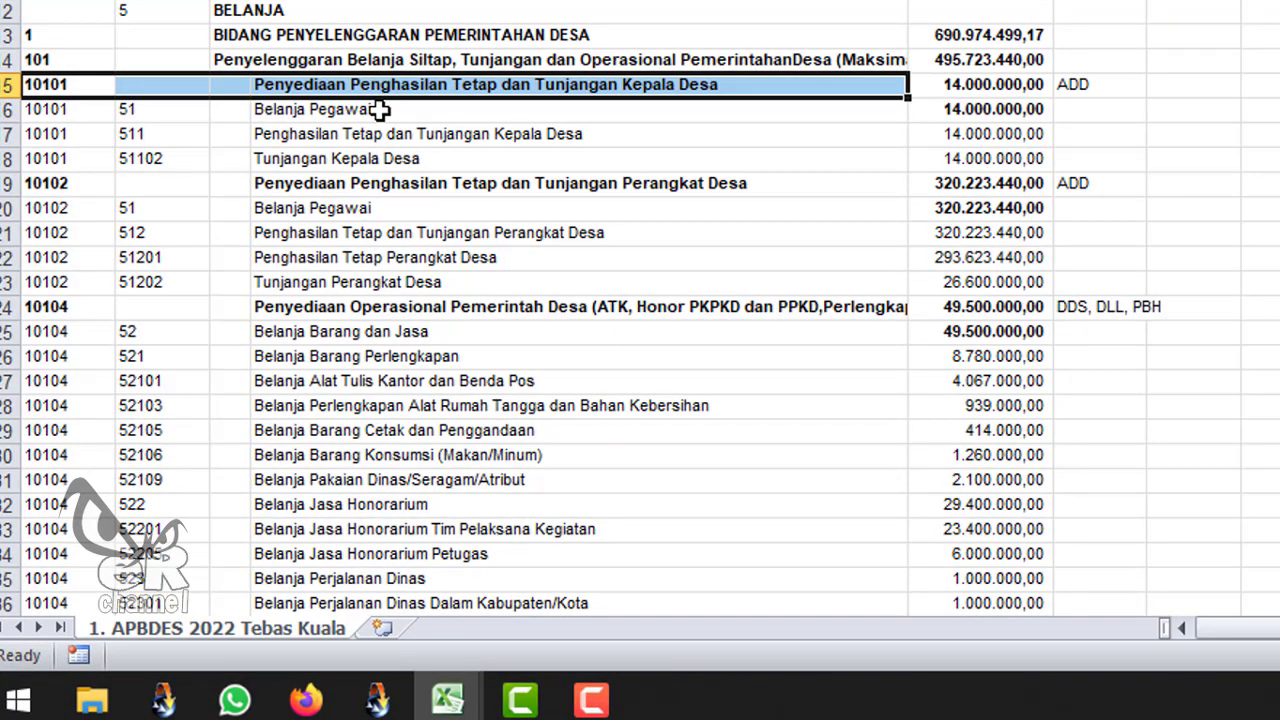
click(447, 257)
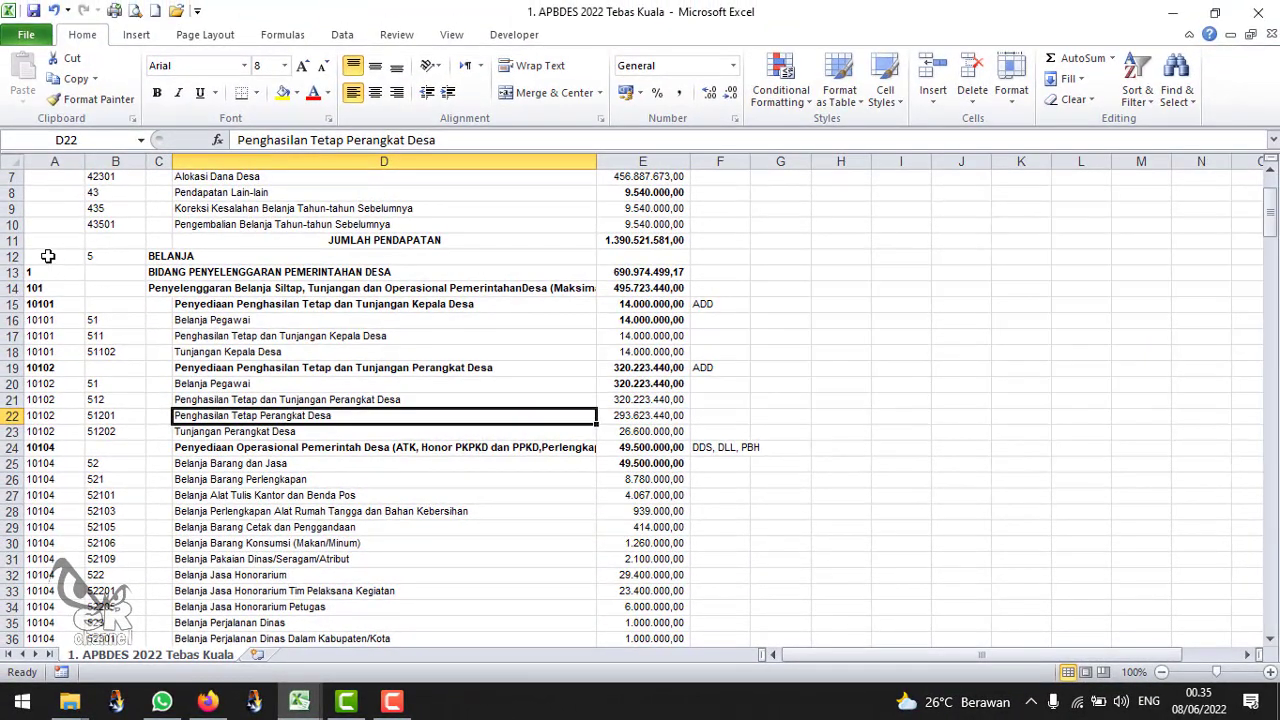
Add filters to the BELANJA header row across A12:E12
drag(47, 256, 655, 255)
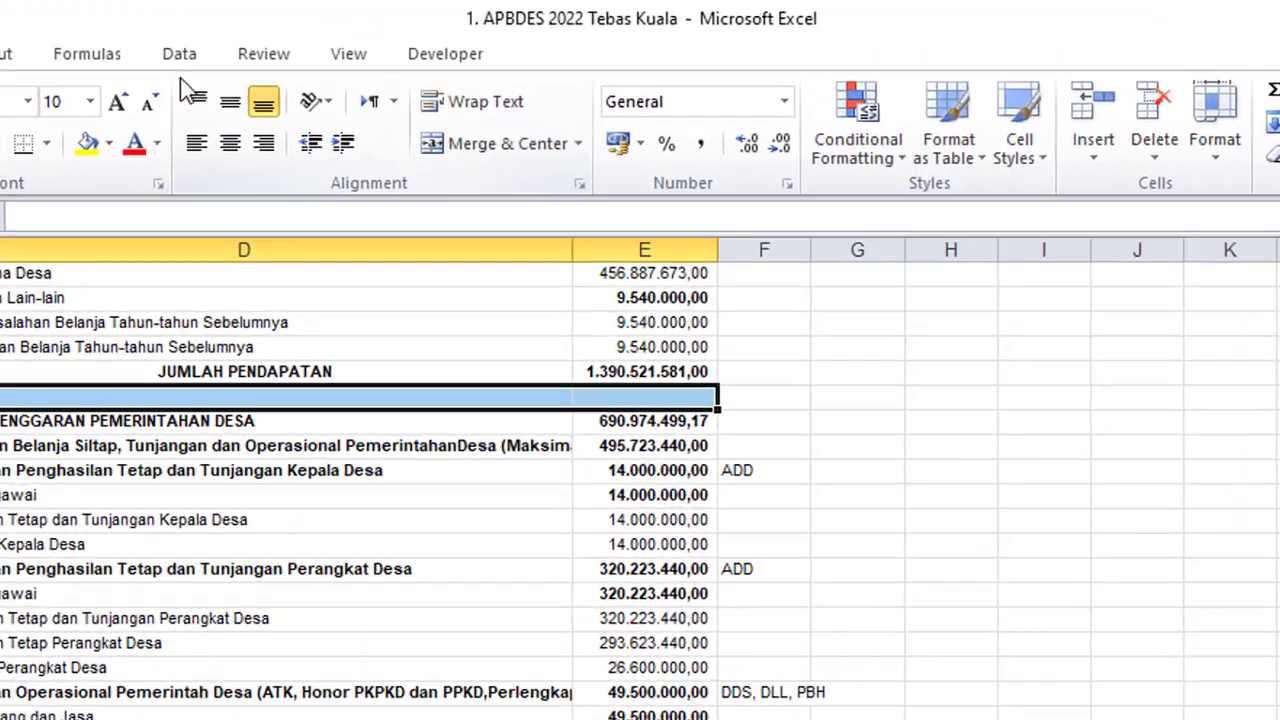
click(342, 34)
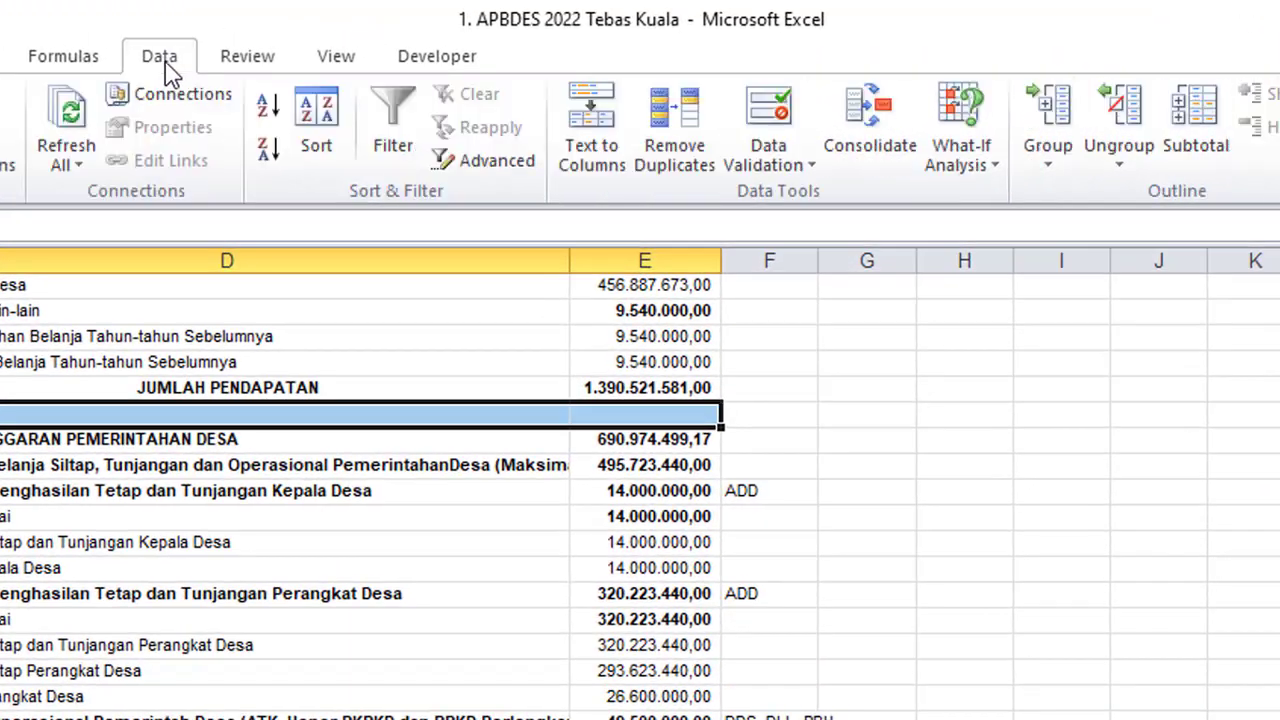
click(393, 145)
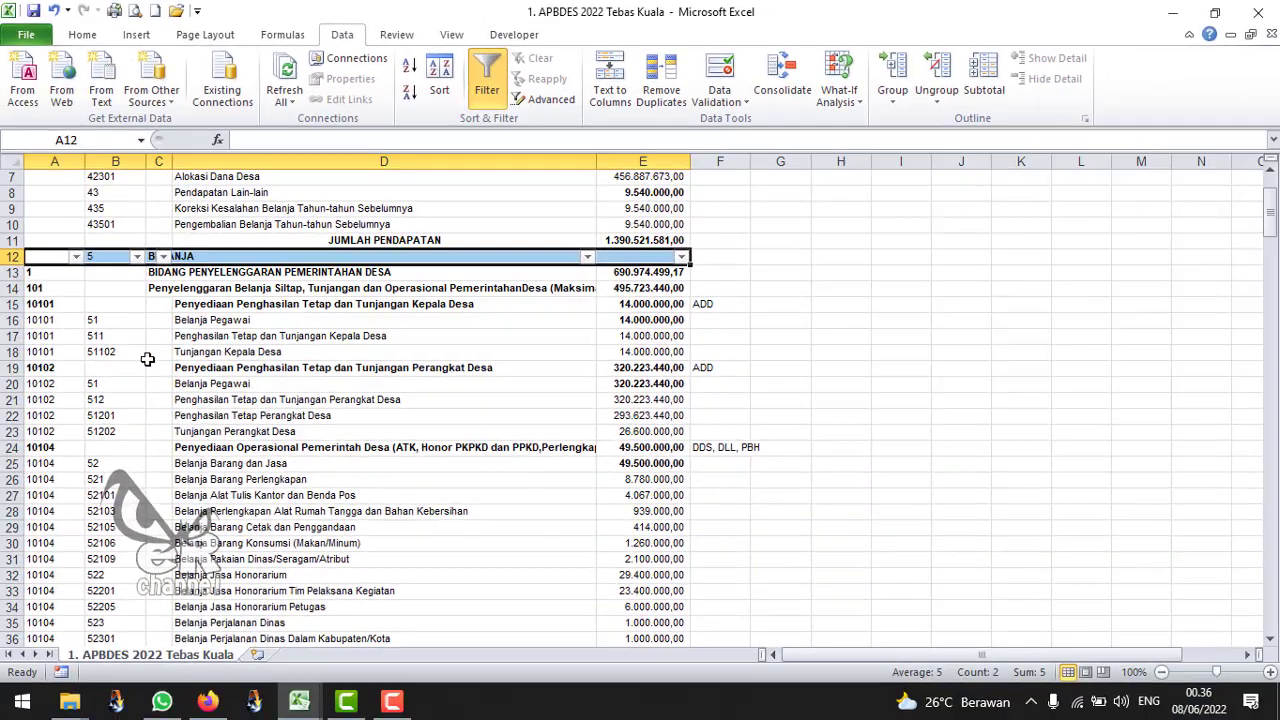
Examine the blank cells in column B beside the bold activity rows, such as rows 14, 19 and 24
click(105, 292)
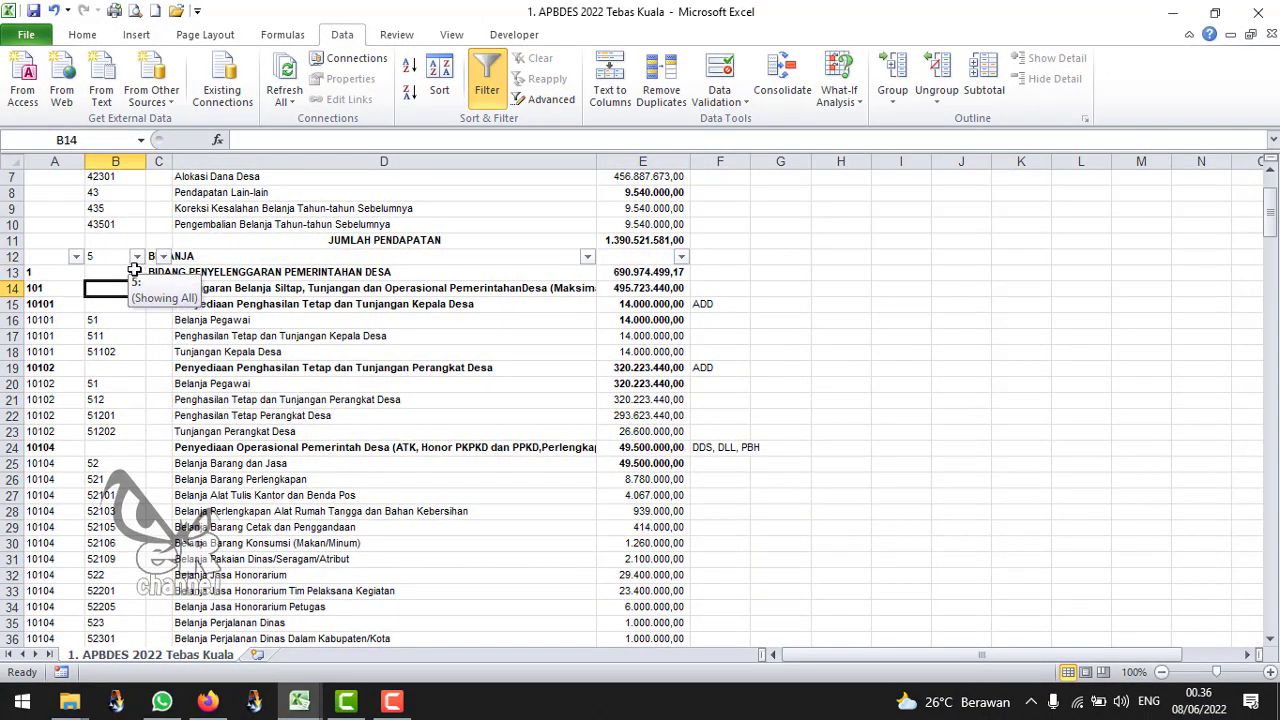
click(122, 368)
scroll(118, 385, down, 11)
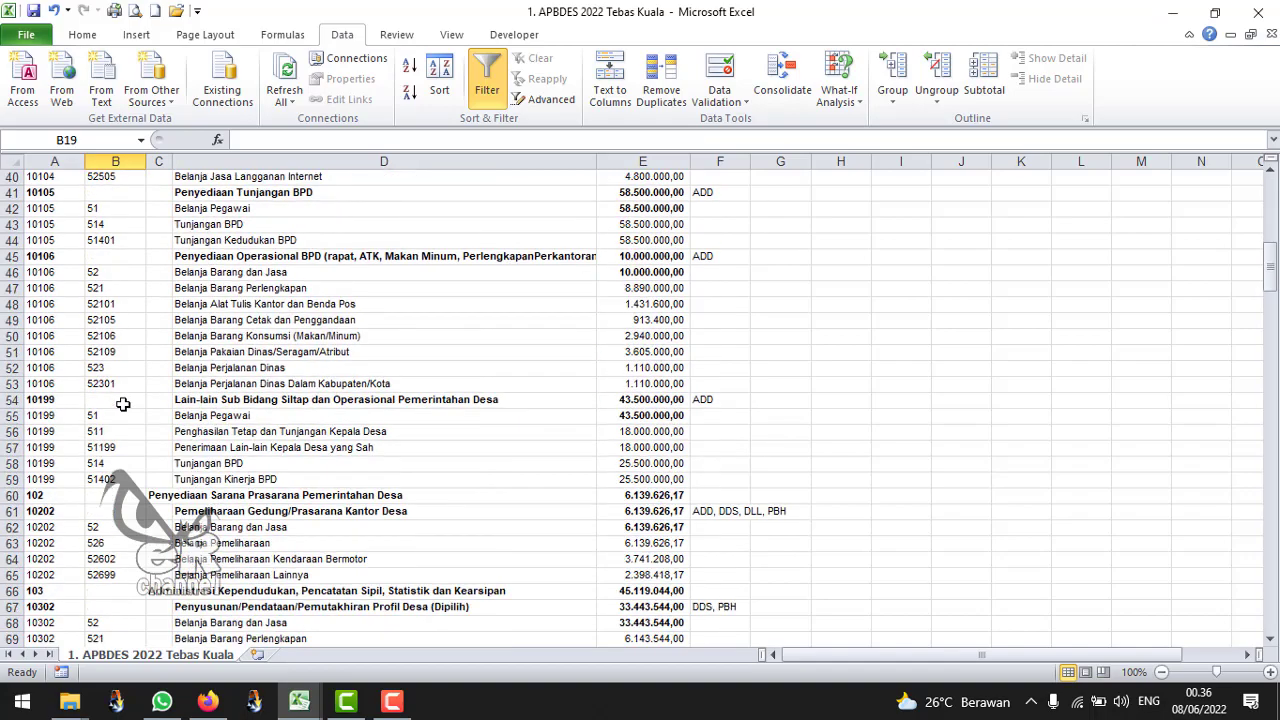
scroll(122, 403, down, 10)
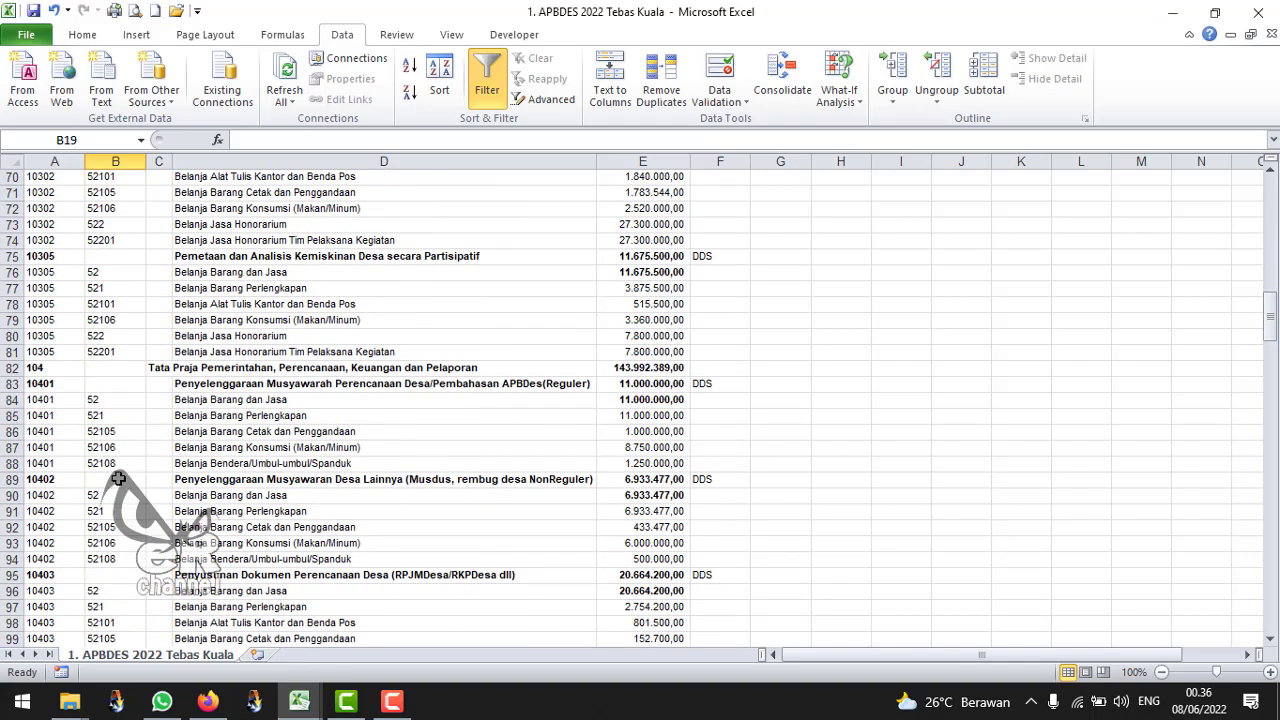
scroll(118, 479, up, 20)
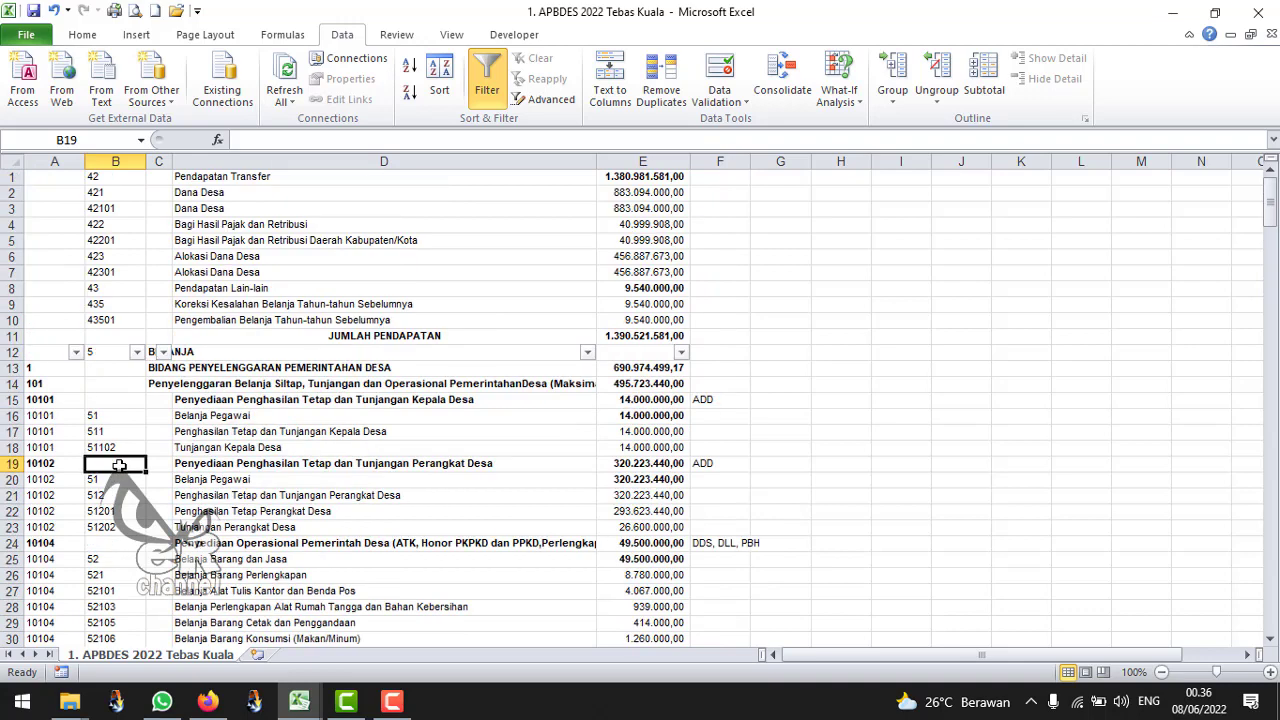
scroll(119, 465, down, 2)
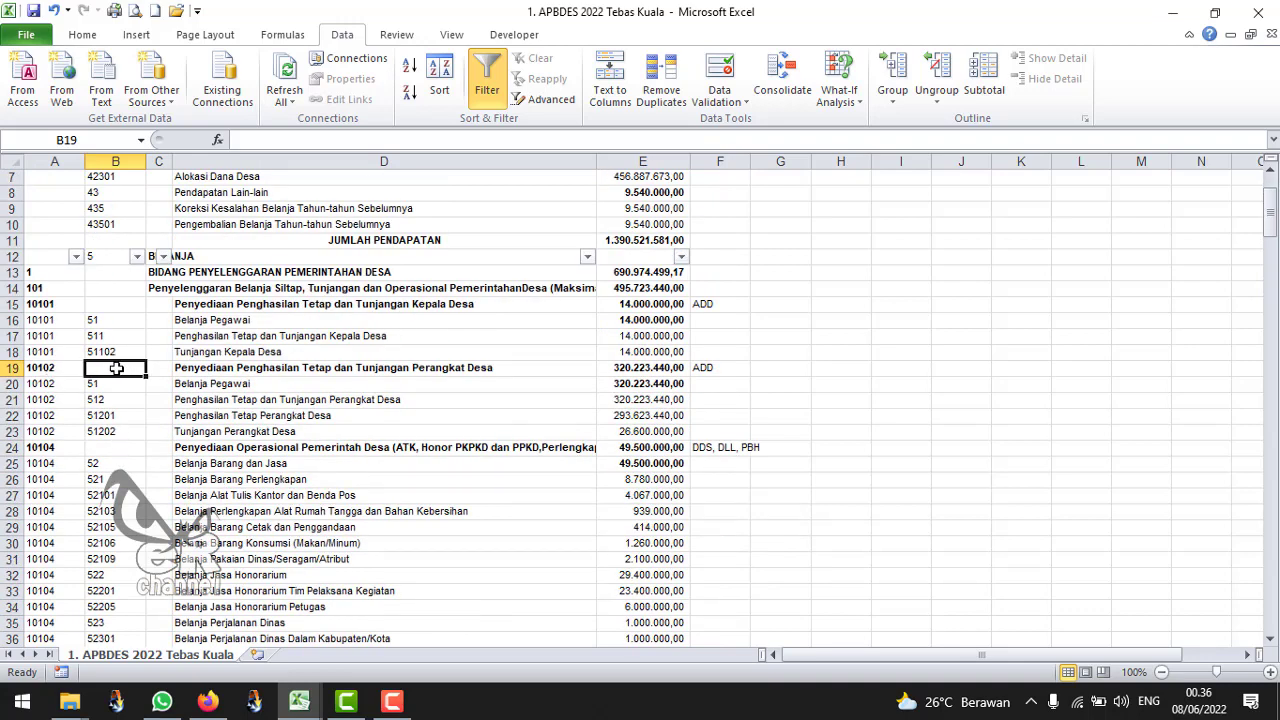
click(123, 445)
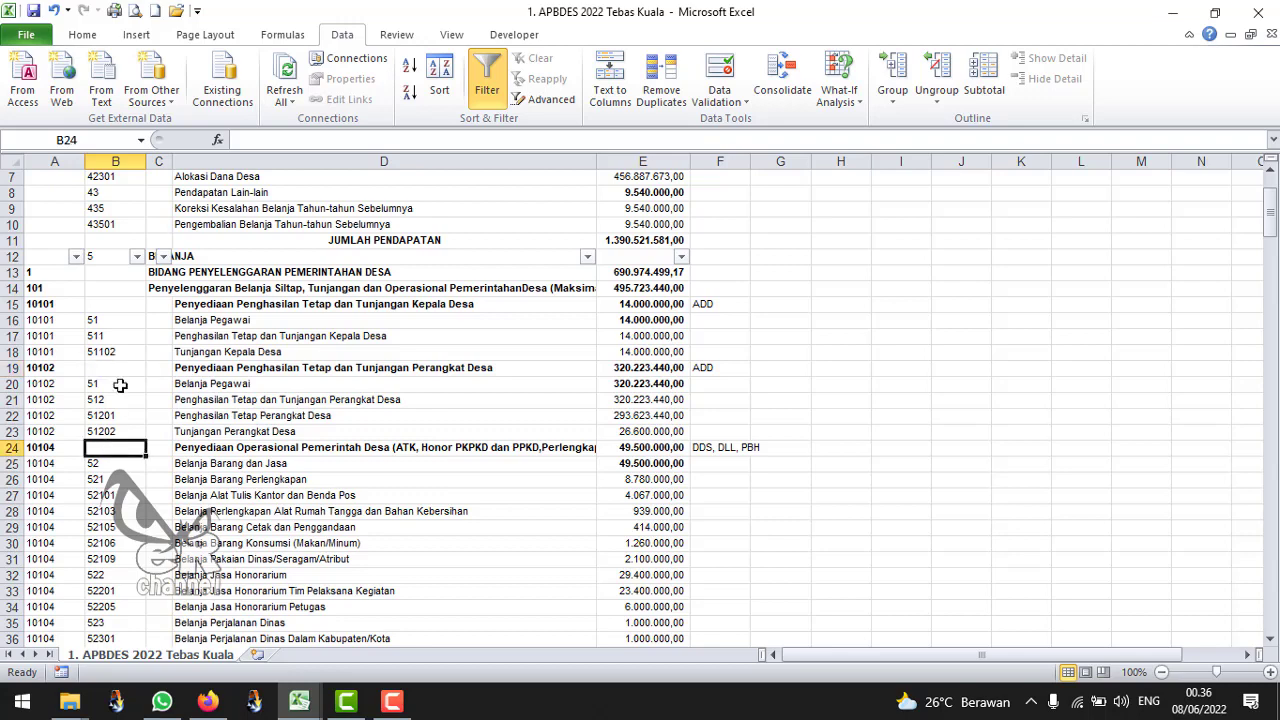
click(115, 161)
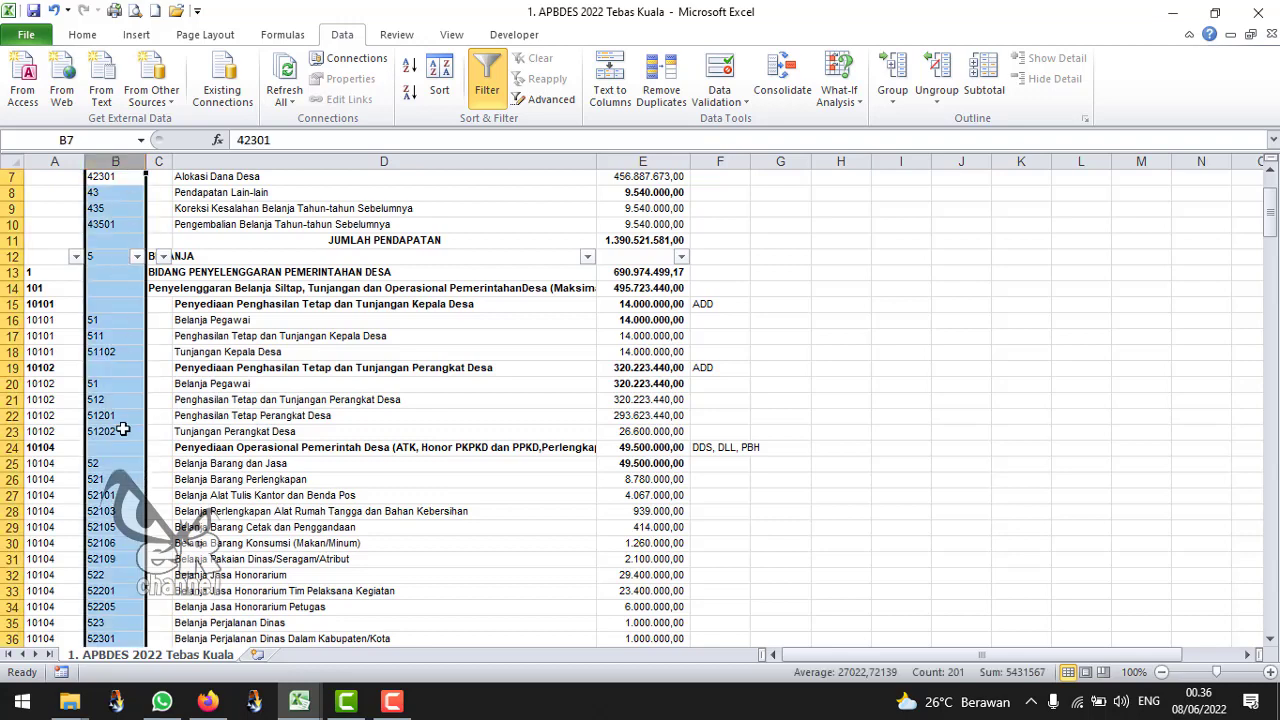
click(124, 367)
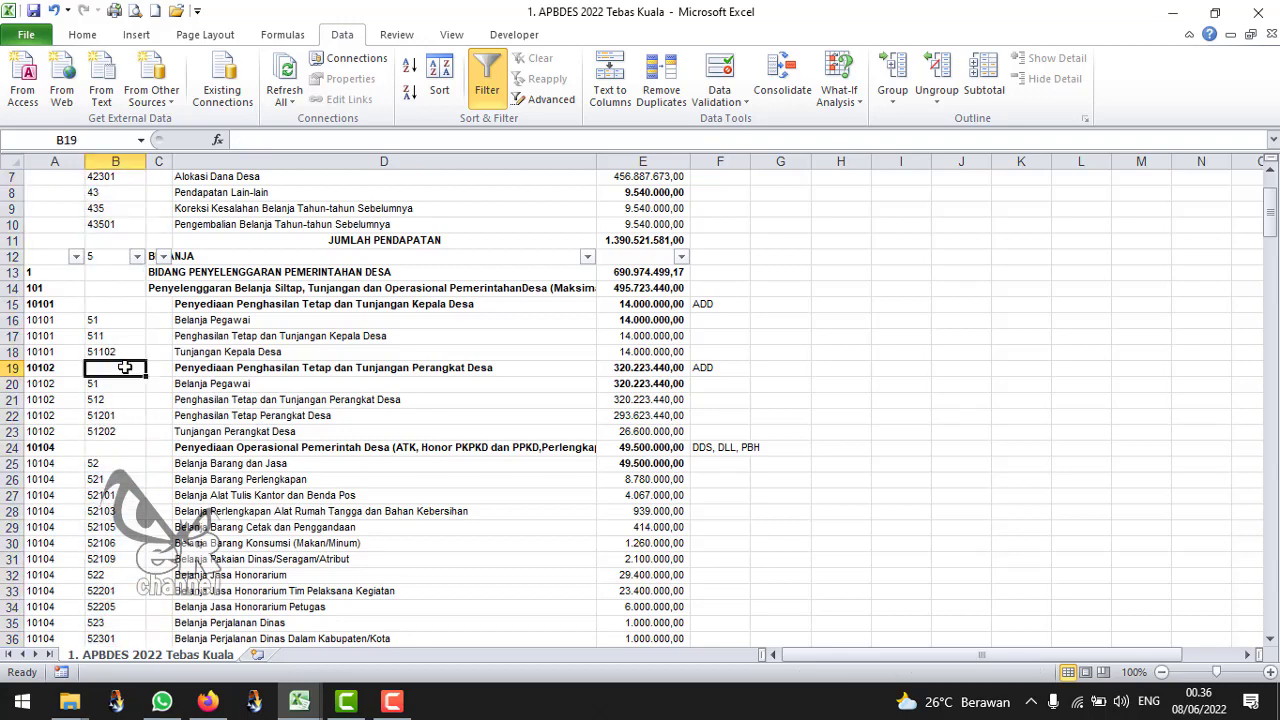
click(5, 367)
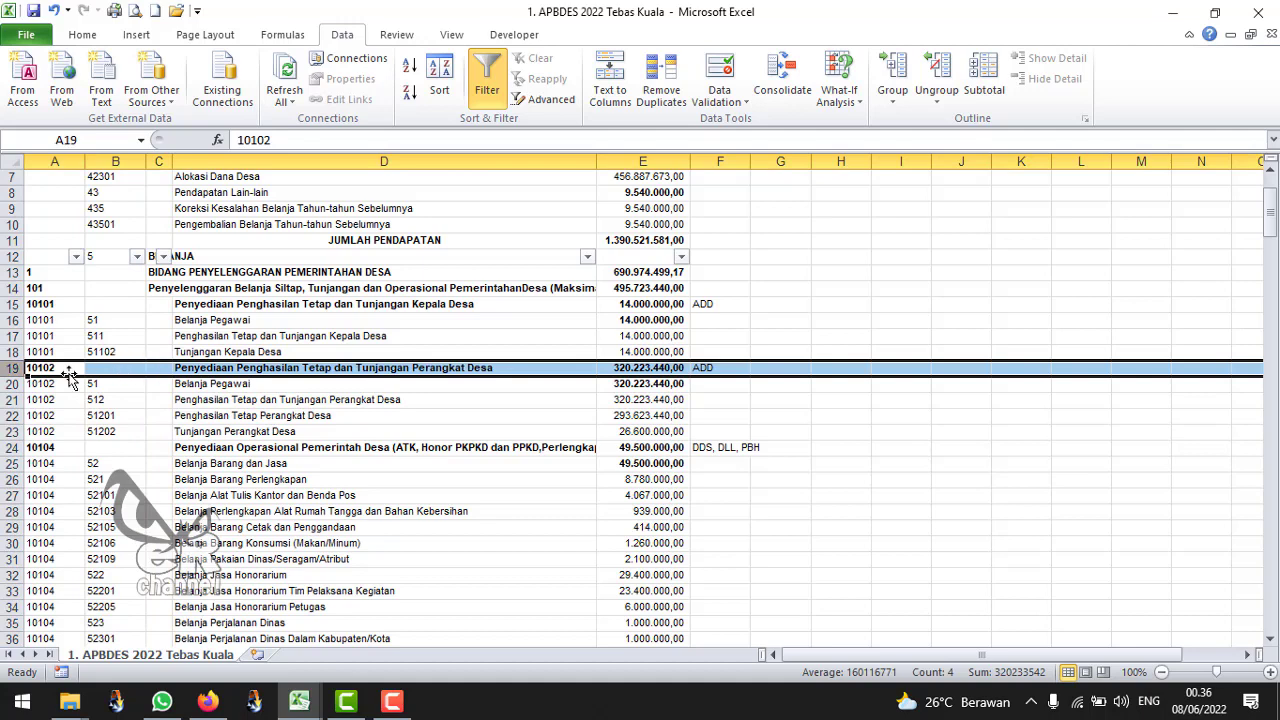
click(120, 369)
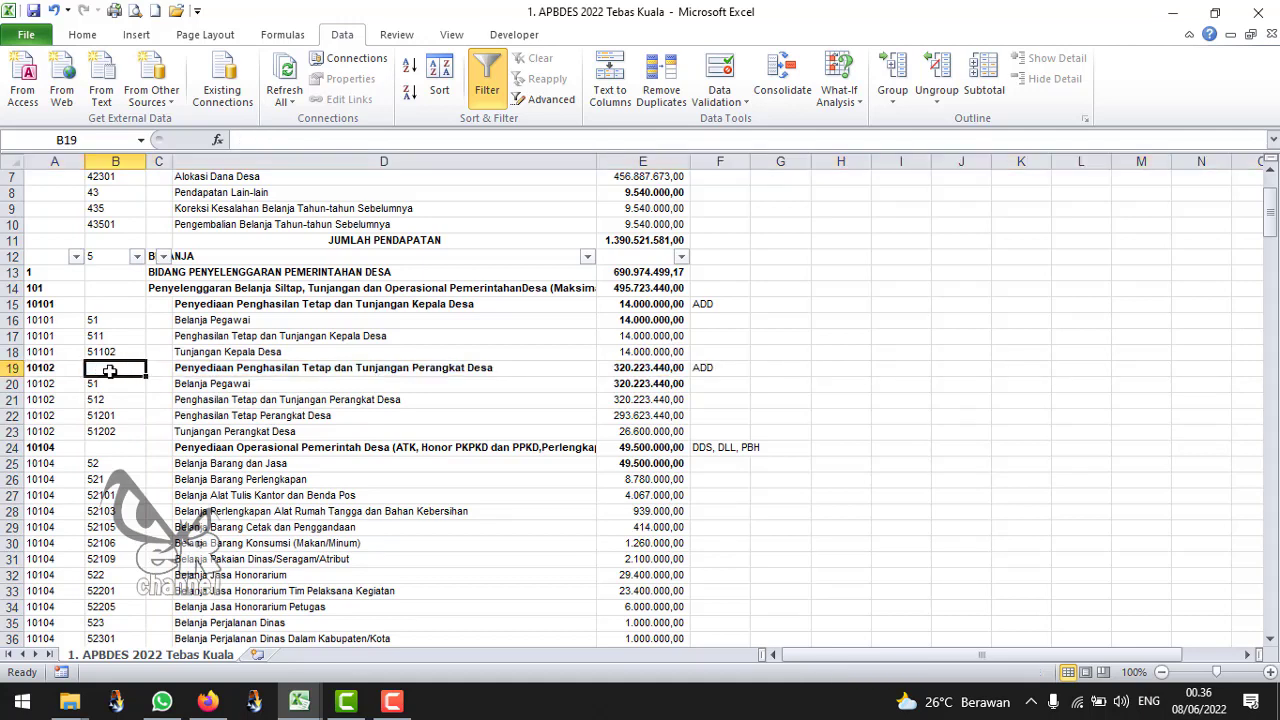
click(45, 371)
click(115, 370)
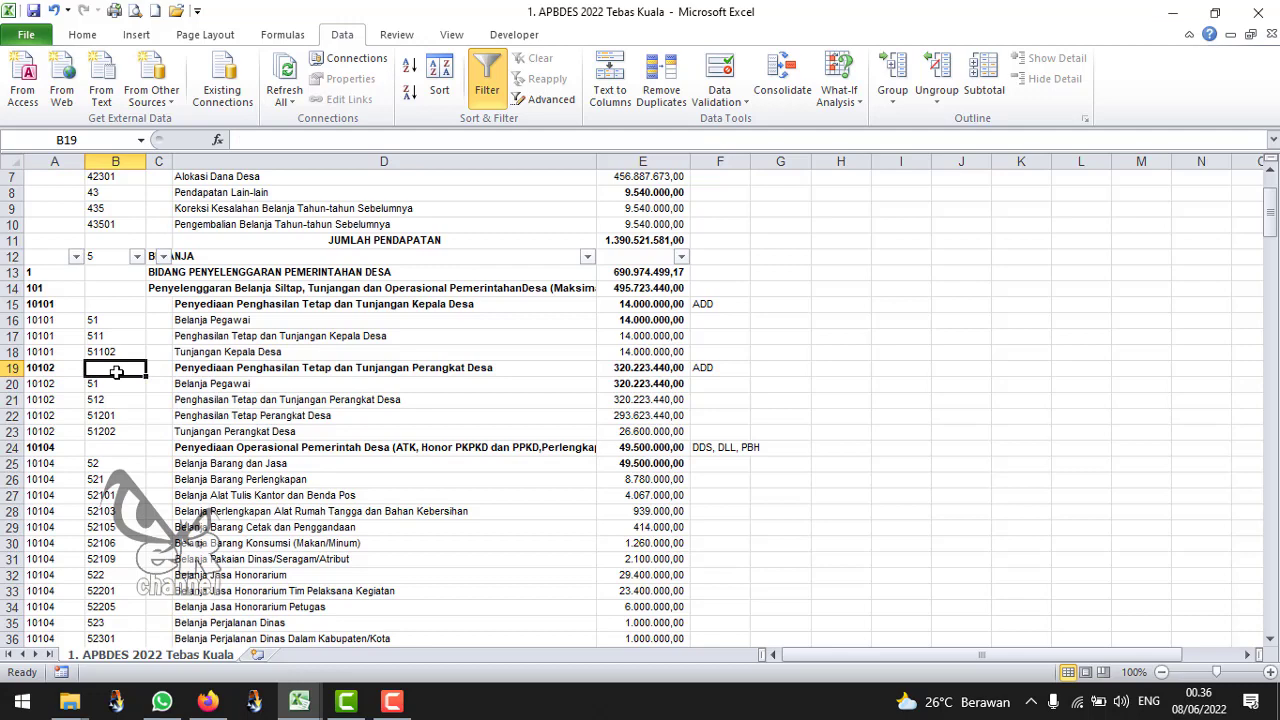
Filter column B to exclude blanks, leaving only rows that have an account code
click(138, 258)
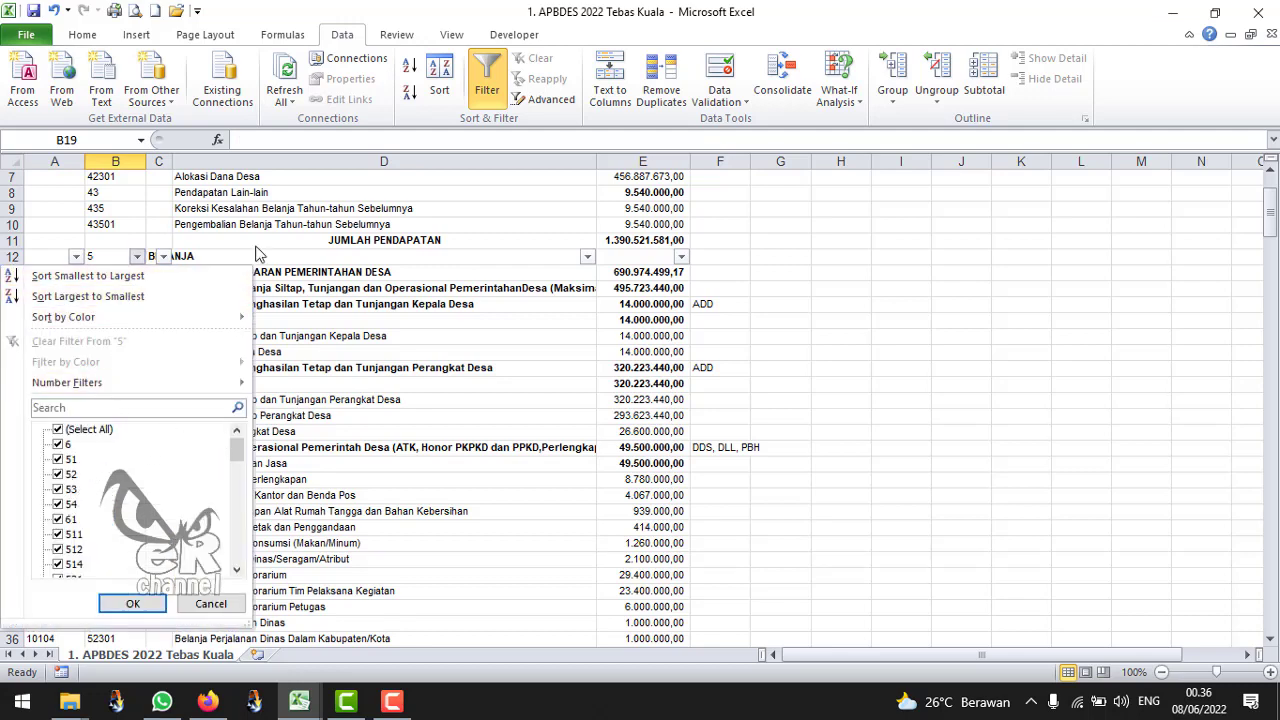
click(132, 604)
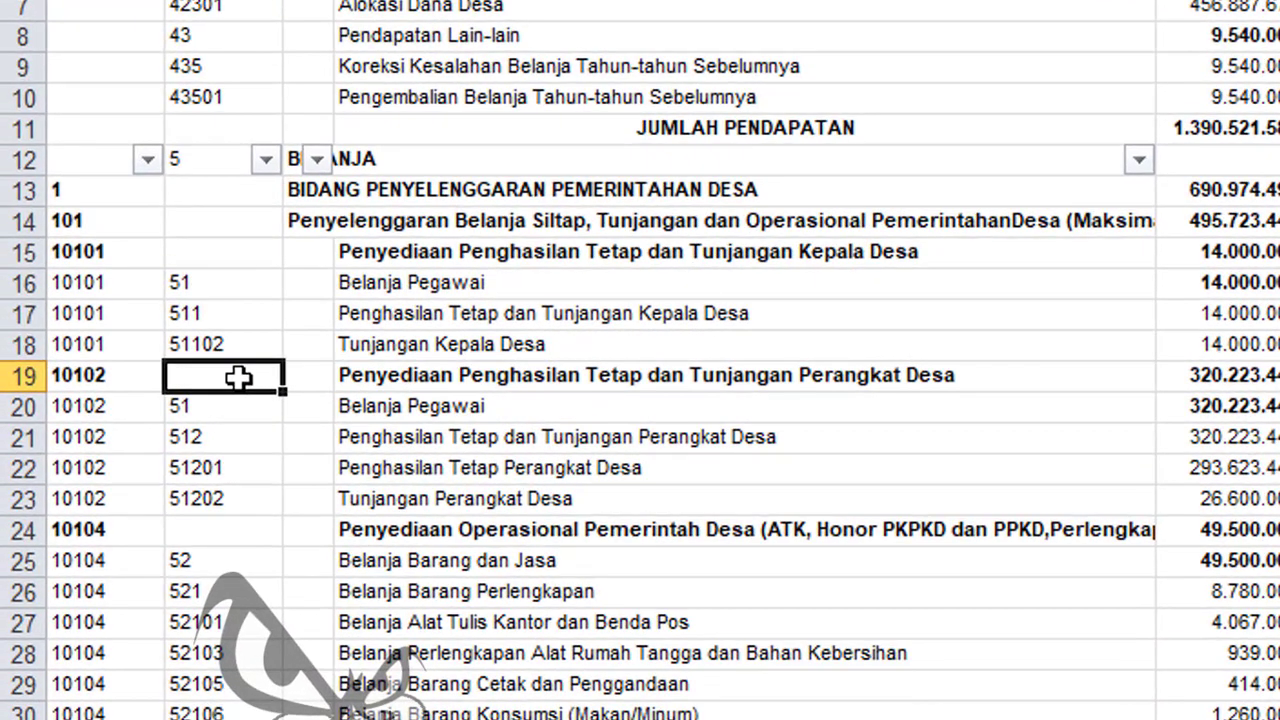
click(265, 159)
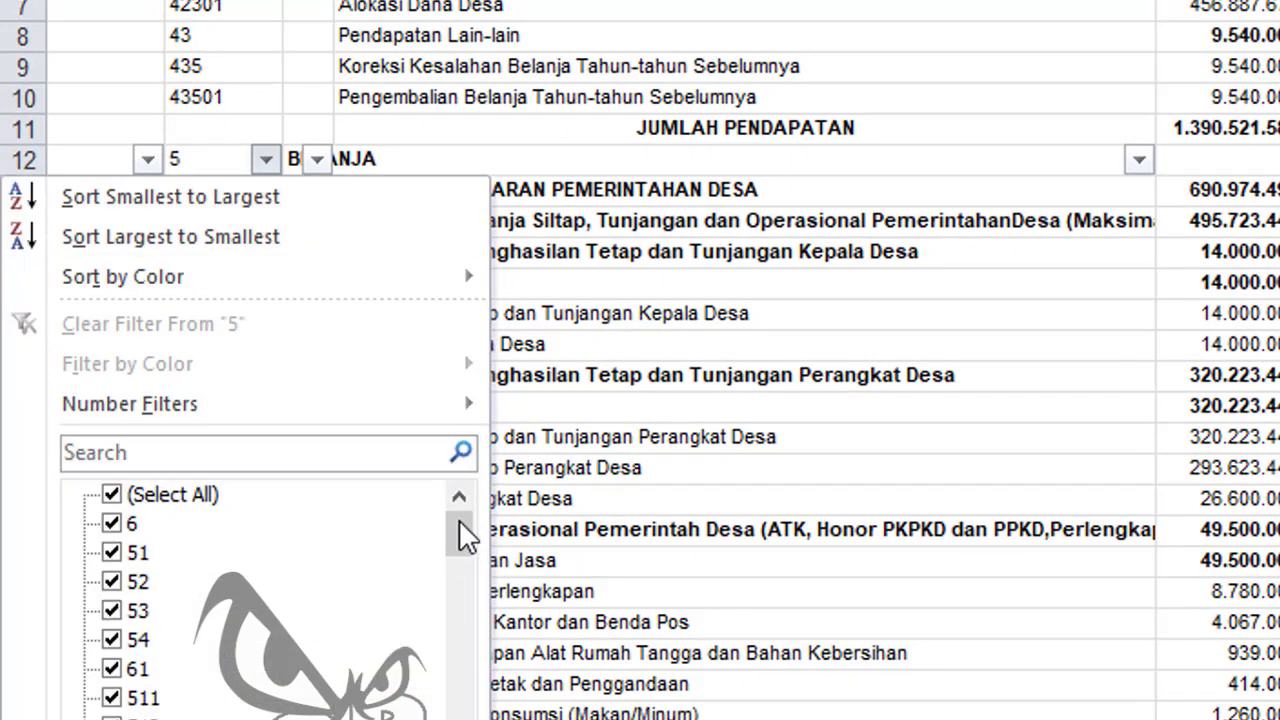
drag(459, 525, 459, 719)
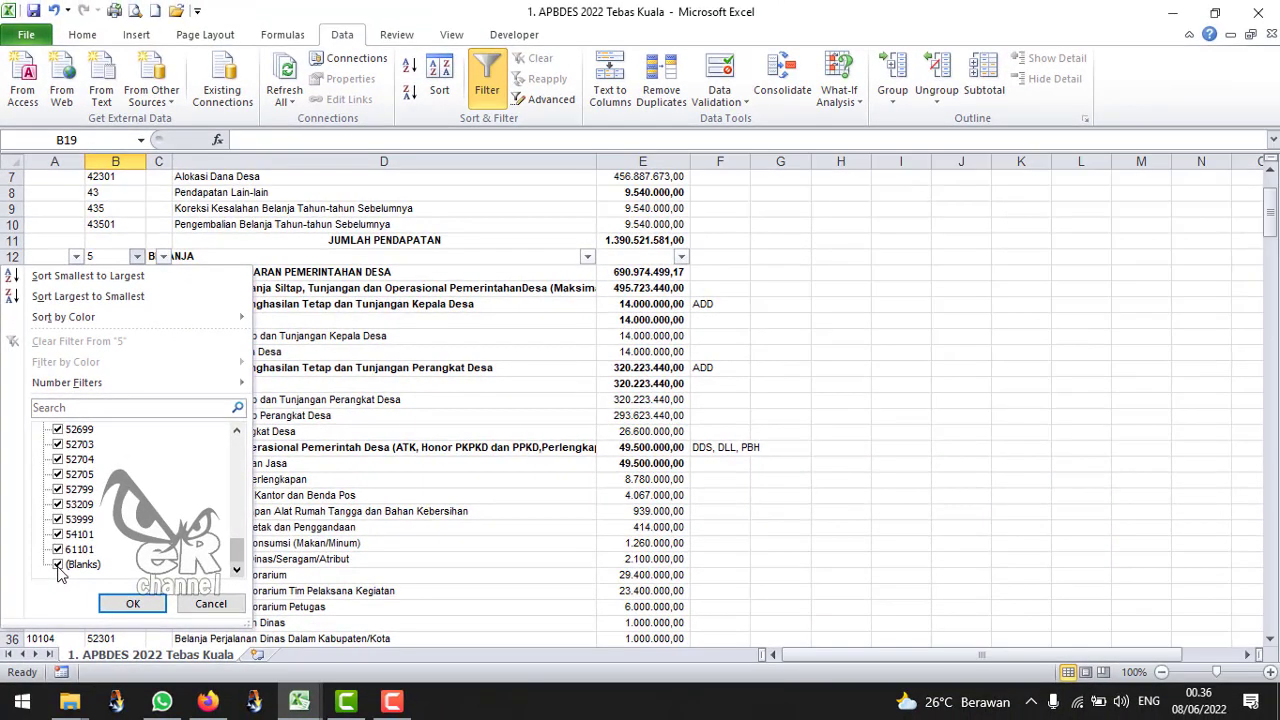
click(58, 566)
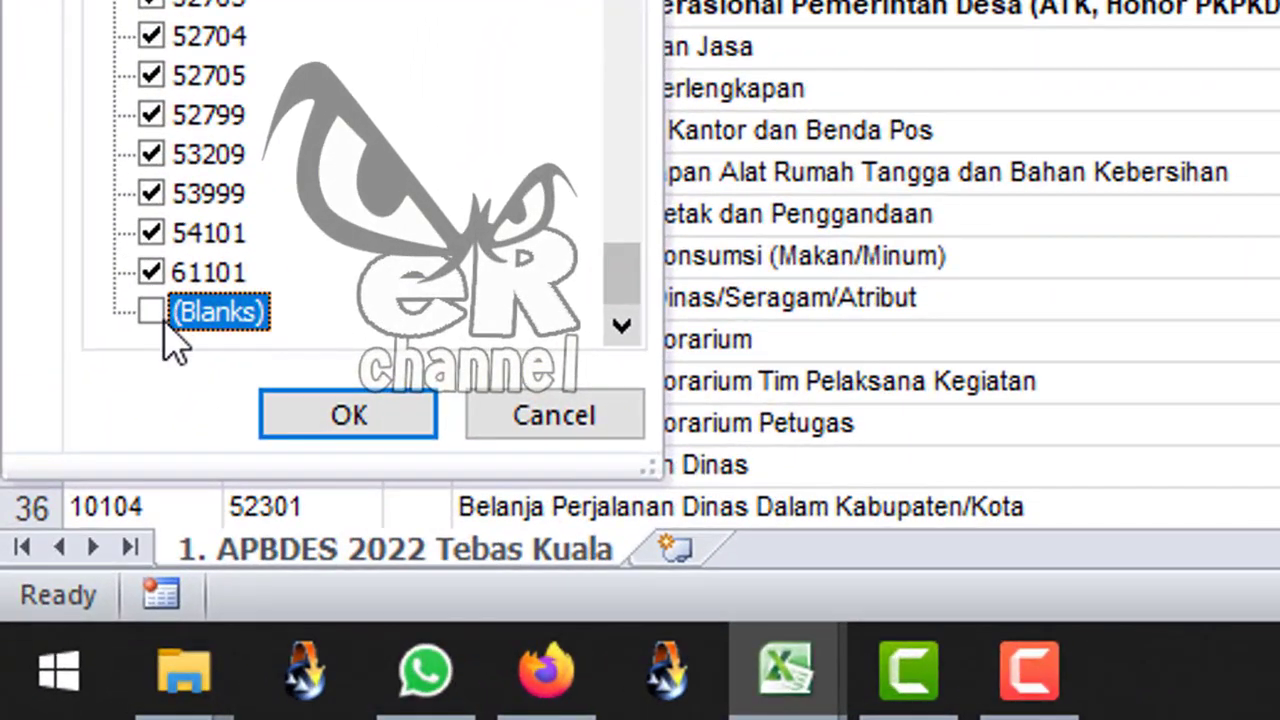
click(349, 417)
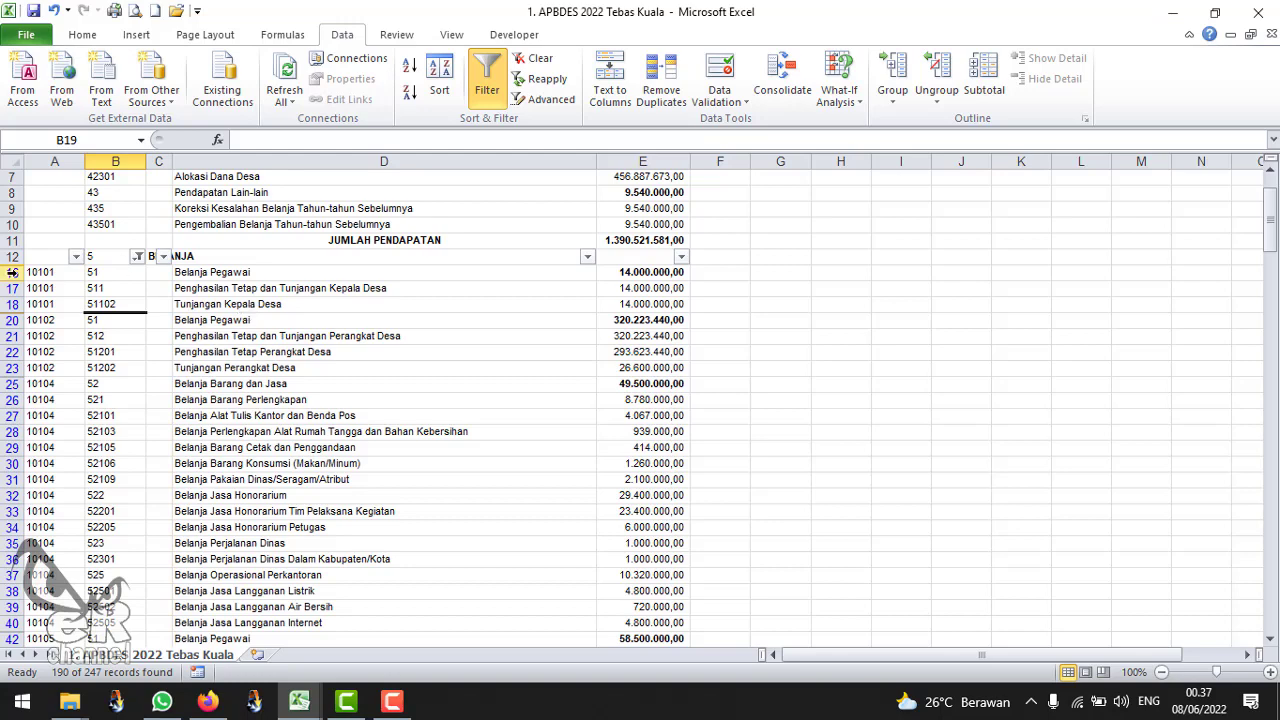
Delete all the filtered expenditure detail rows from row 16 through row 251
drag(12, 272, 4, 436)
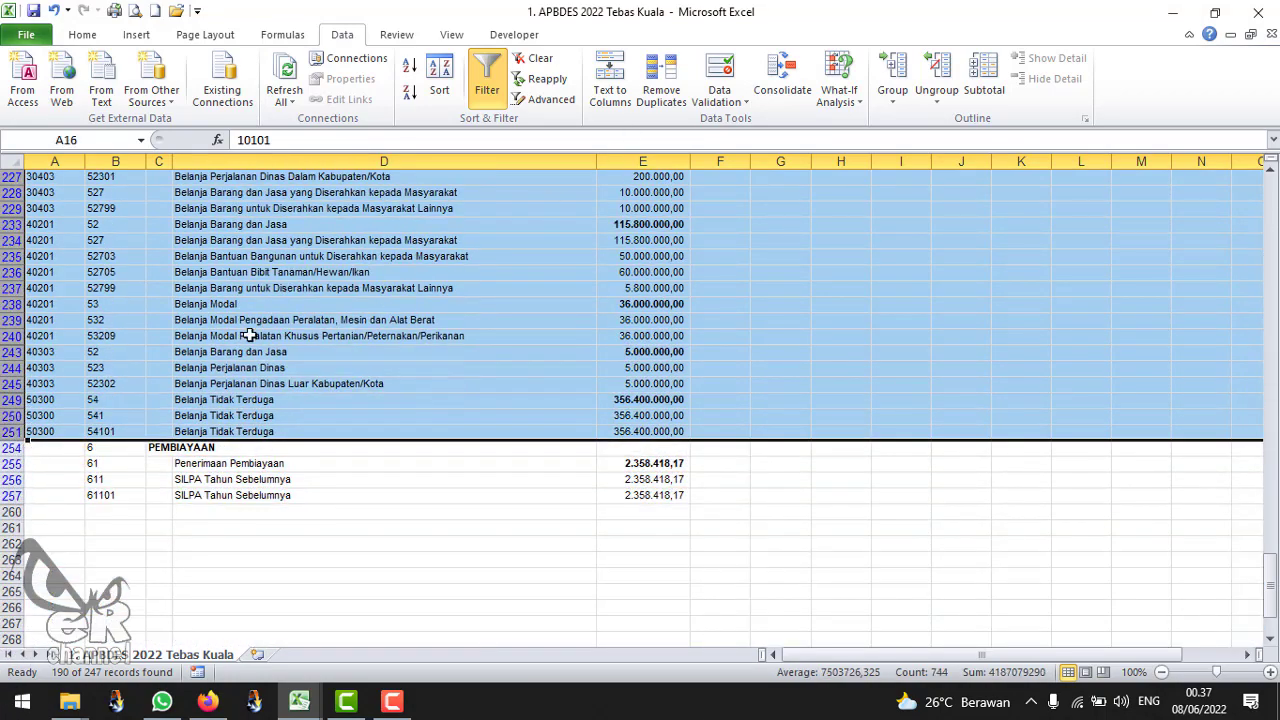
right_click(22, 290)
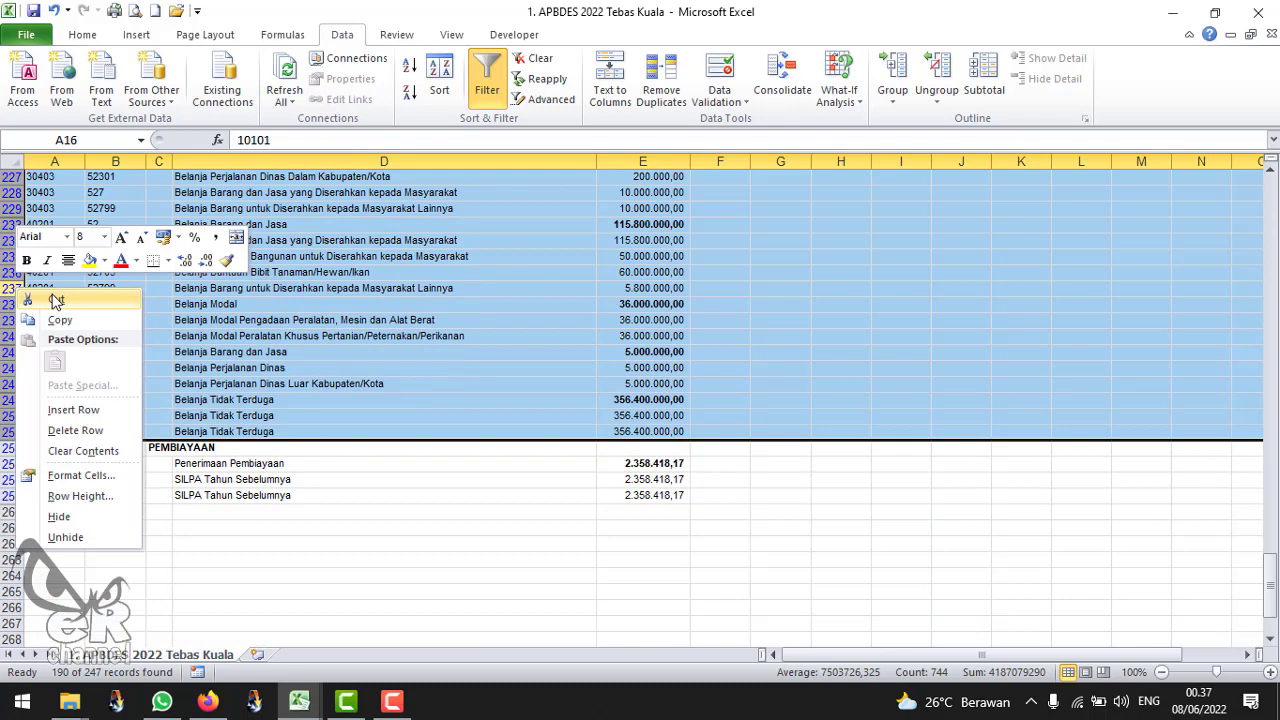
click(84, 431)
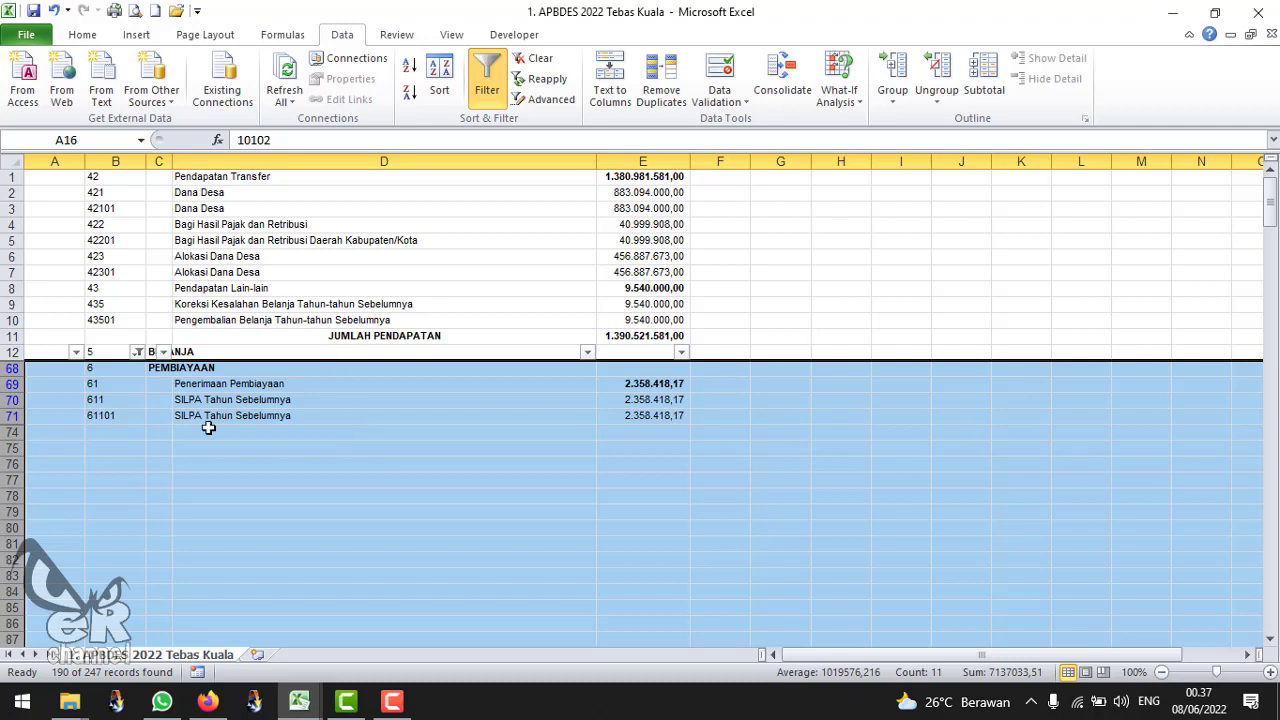
Reselect all values in the column B filter, including blanks, and review the remaining activity rows
click(137, 352)
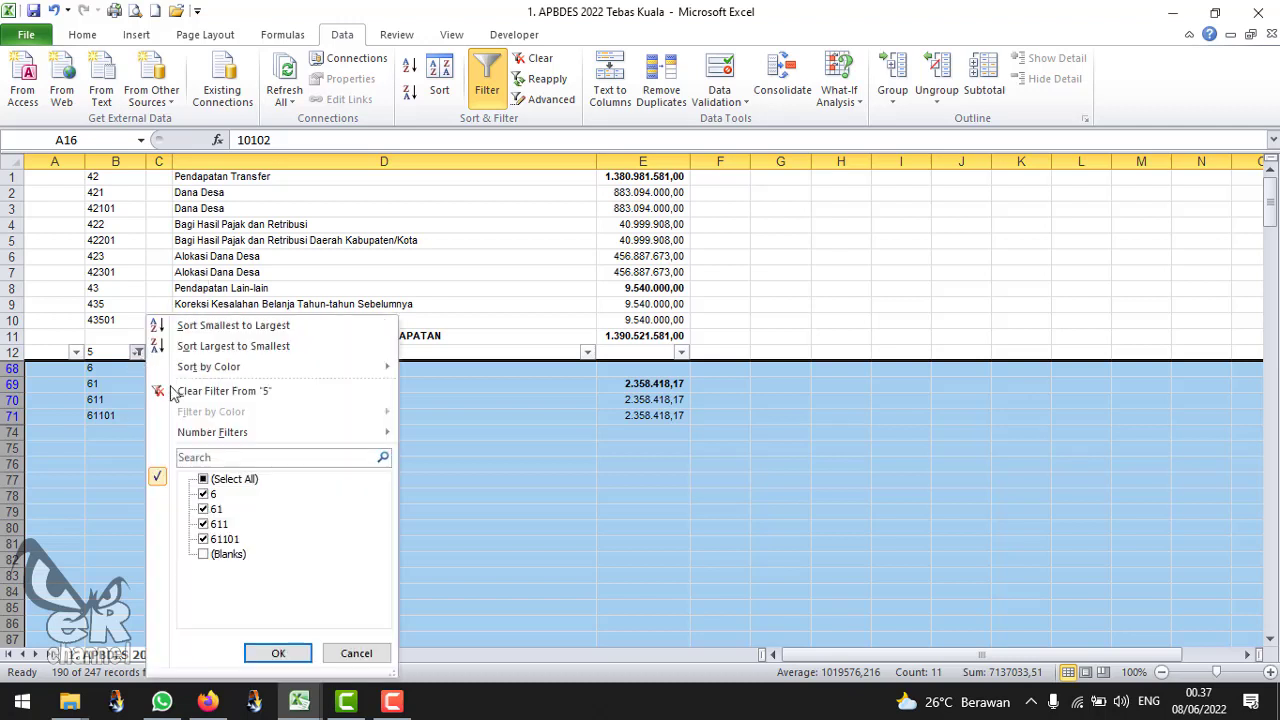
click(204, 480)
click(276, 653)
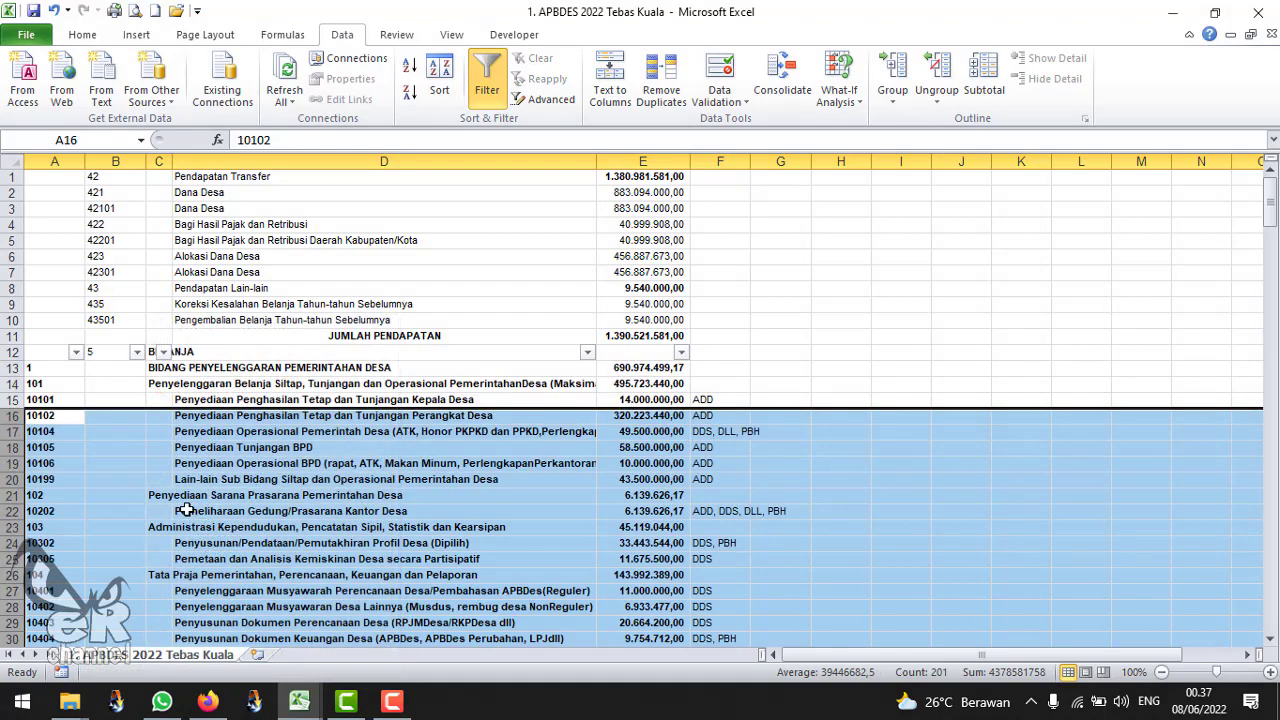
scroll(291, 459, down, 6)
scroll(290, 444, up, 4)
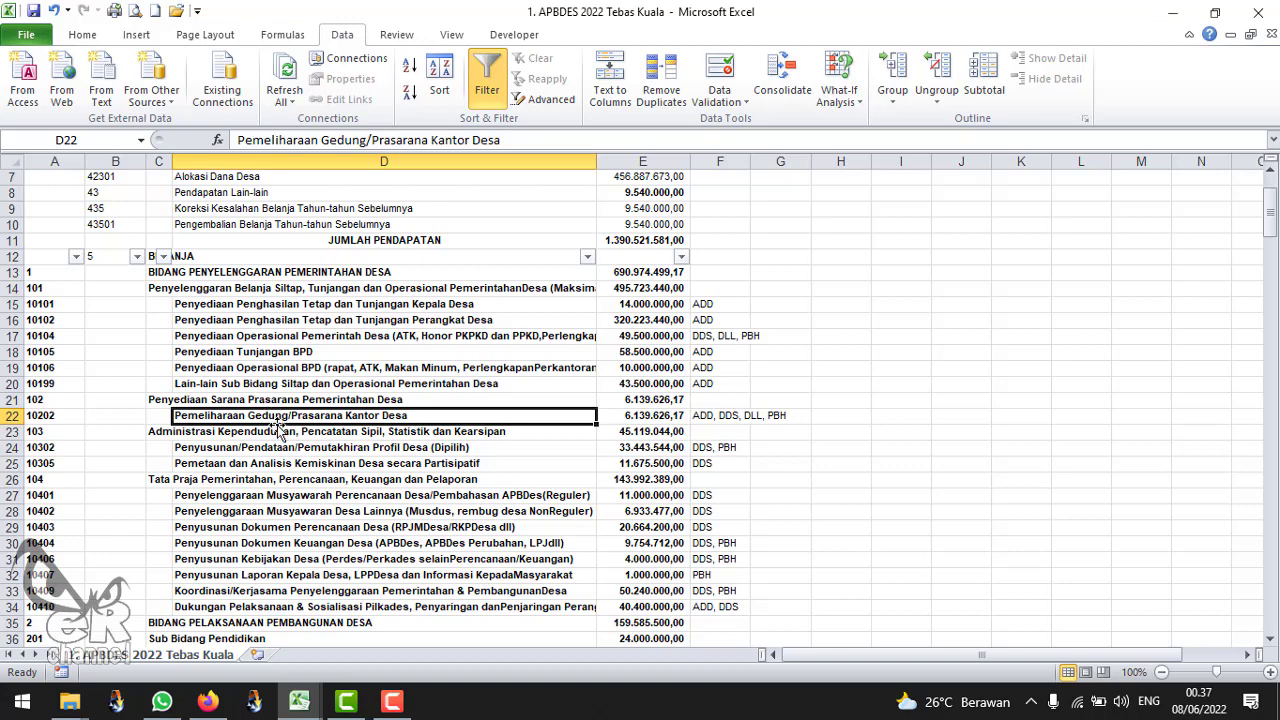
scroll(275, 425, down, 1)
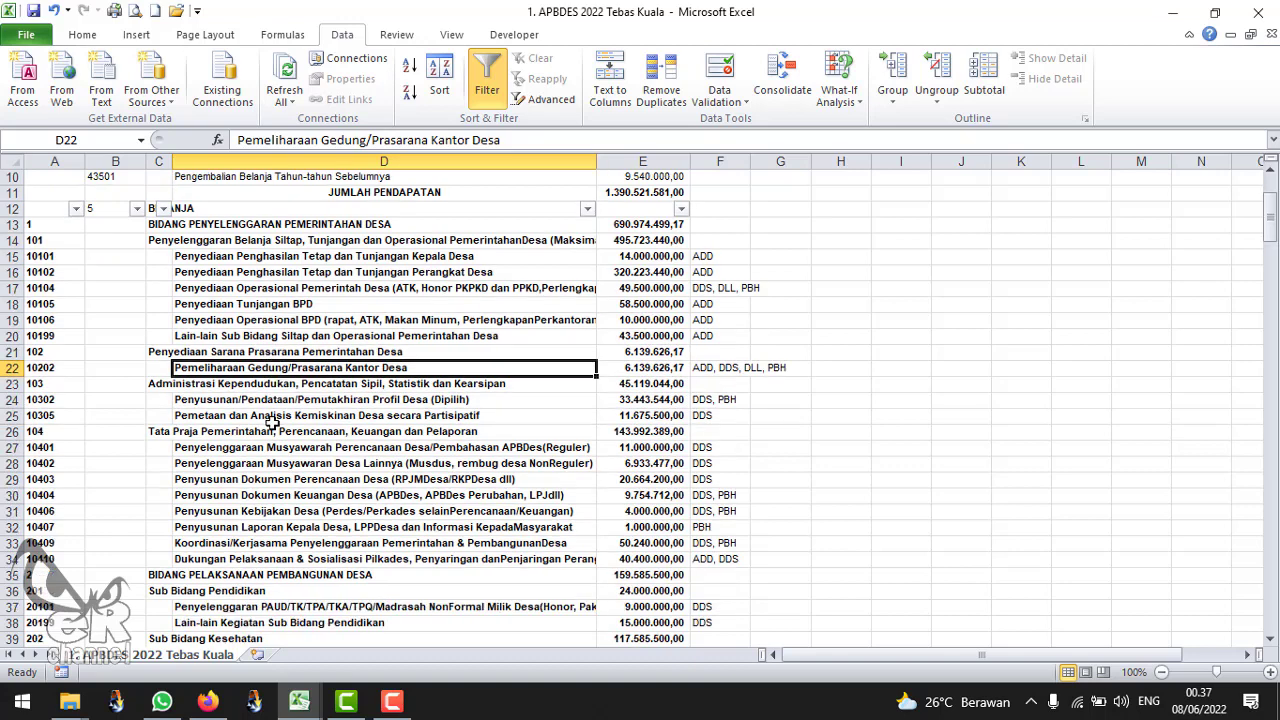
Compare the heading row 13 with the expenditure rows in the template_isian_apbdes workbook, and return to the APBDES 2022 workbook
scroll(272, 422, down, 1)
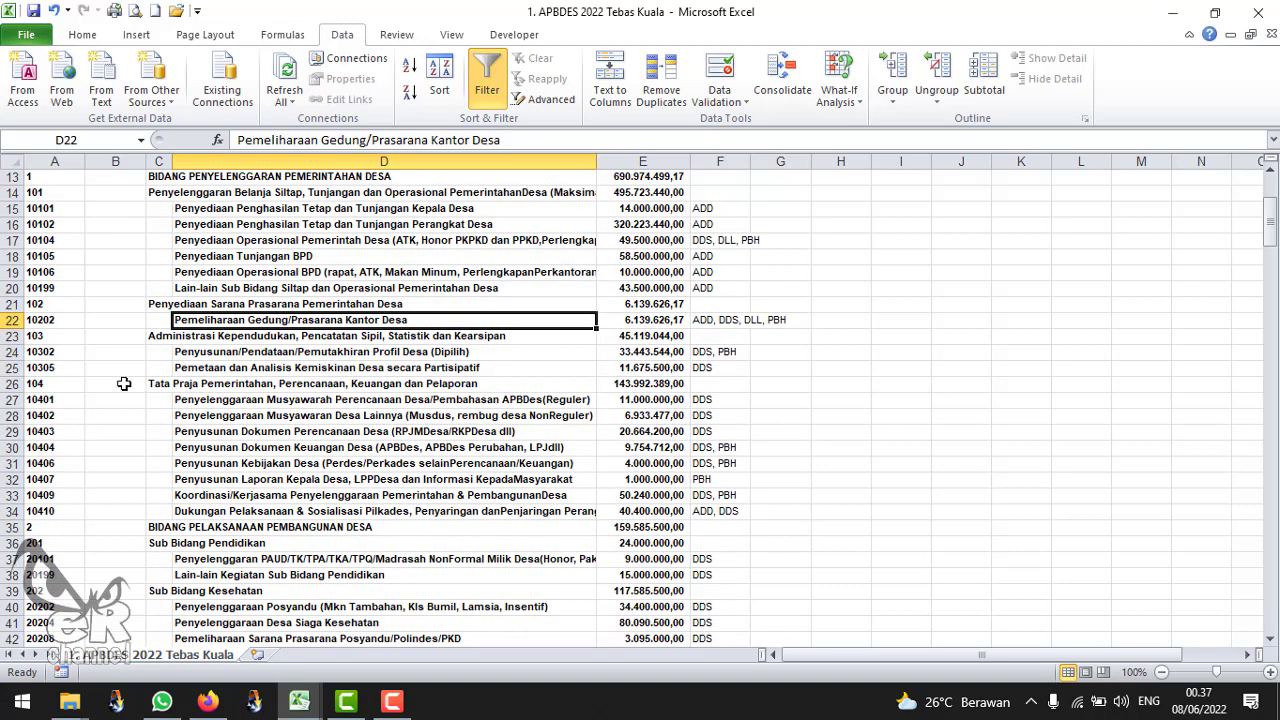
scroll(86, 346, up, 1)
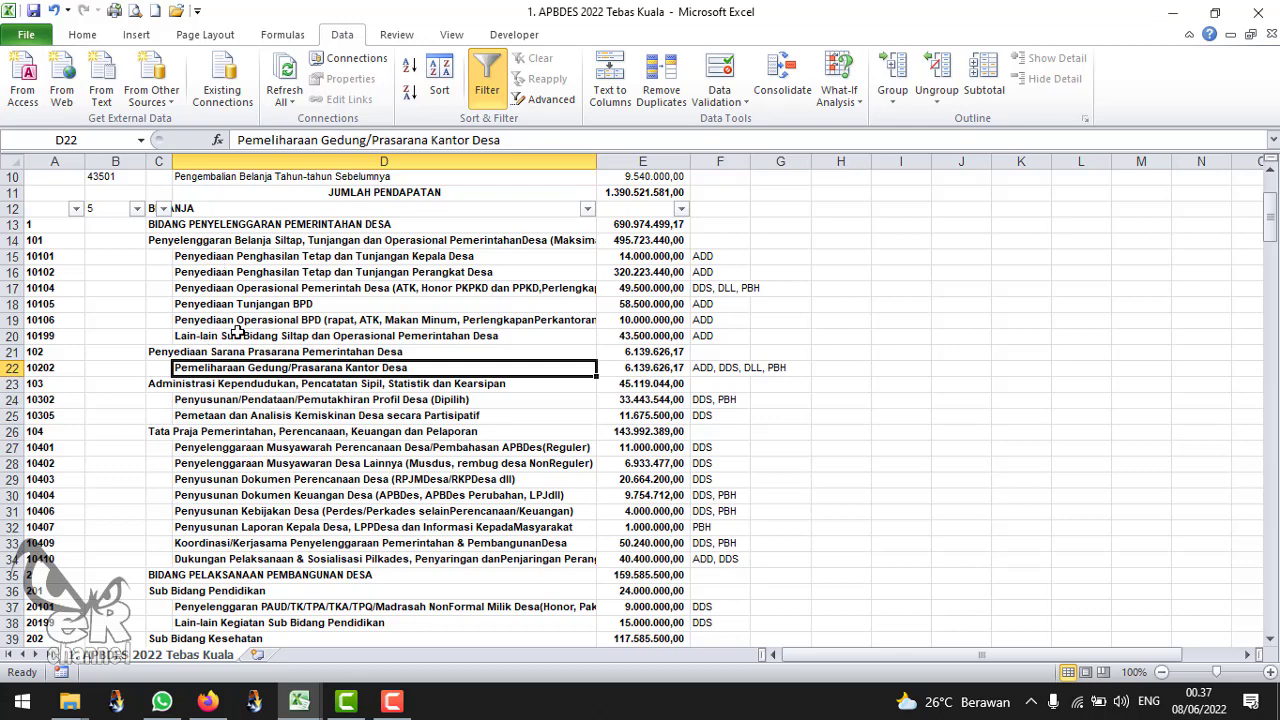
click(14, 224)
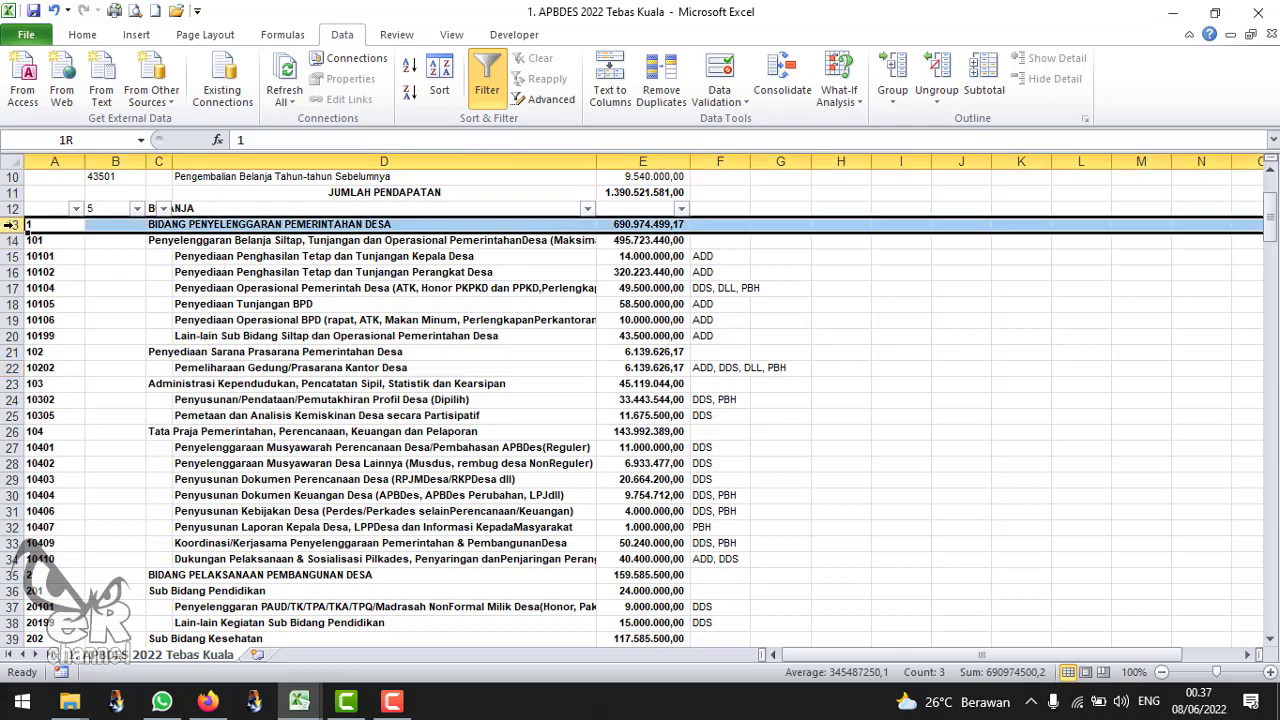
click(325, 686)
click(505, 622)
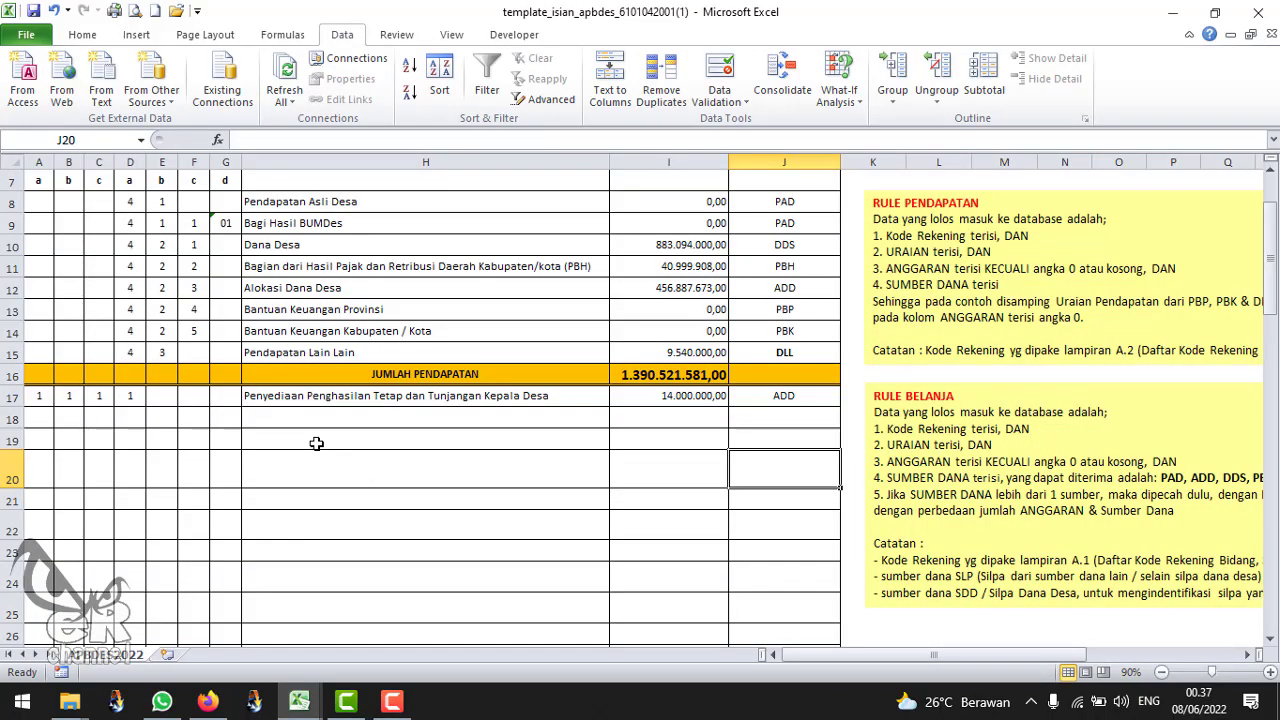
mouse_move(302, 706)
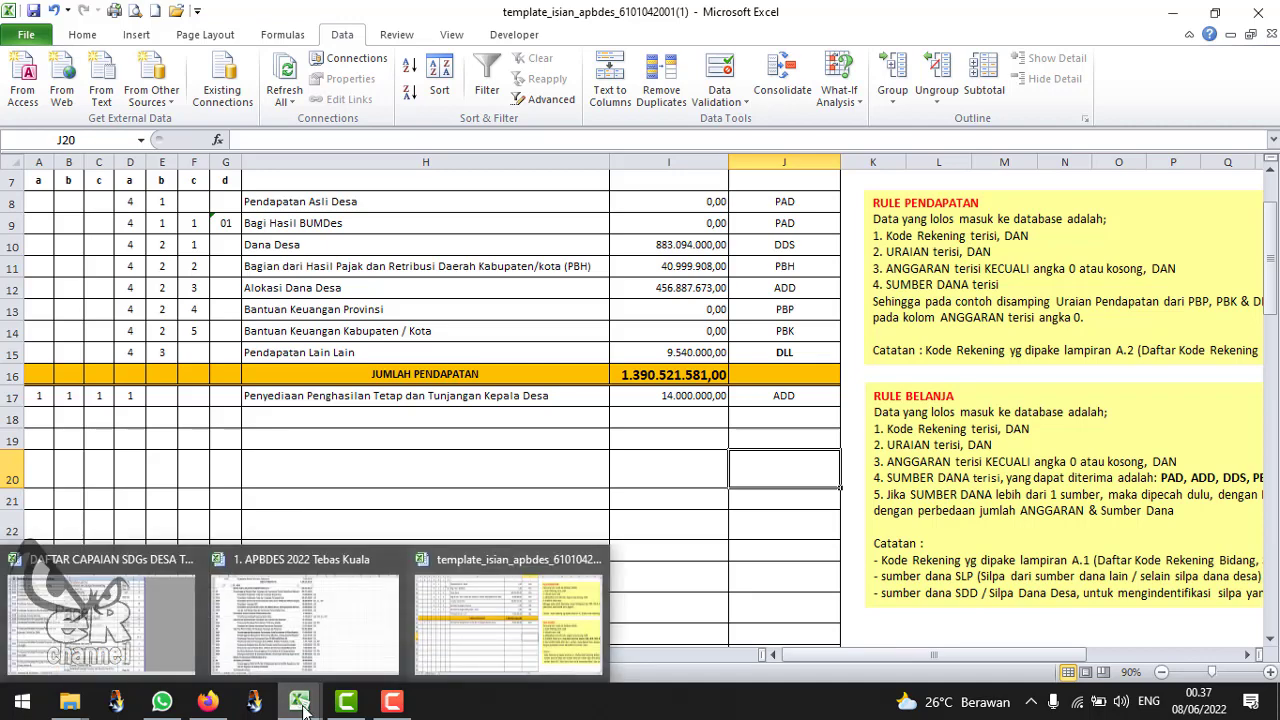
click(310, 620)
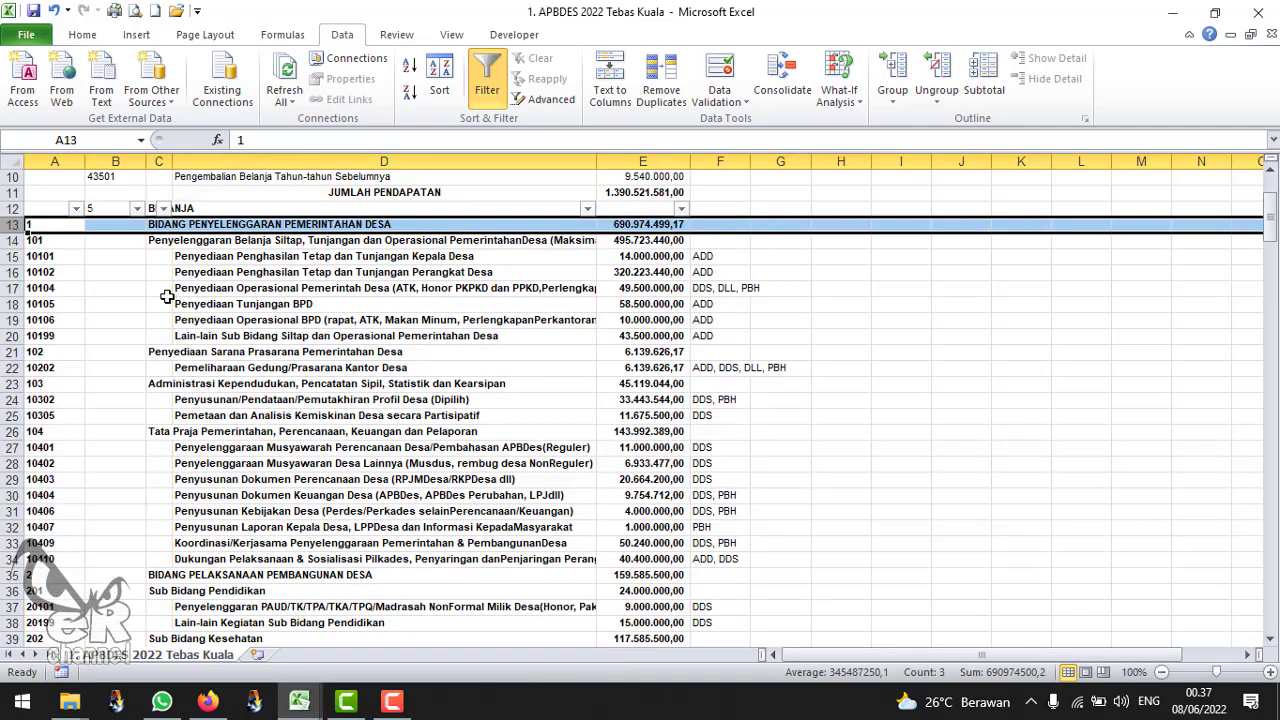
Examine the heading rows with short codes such as 1, 101 and 102 against activity rows 10101 to 10199
drag(12, 226, 12, 242)
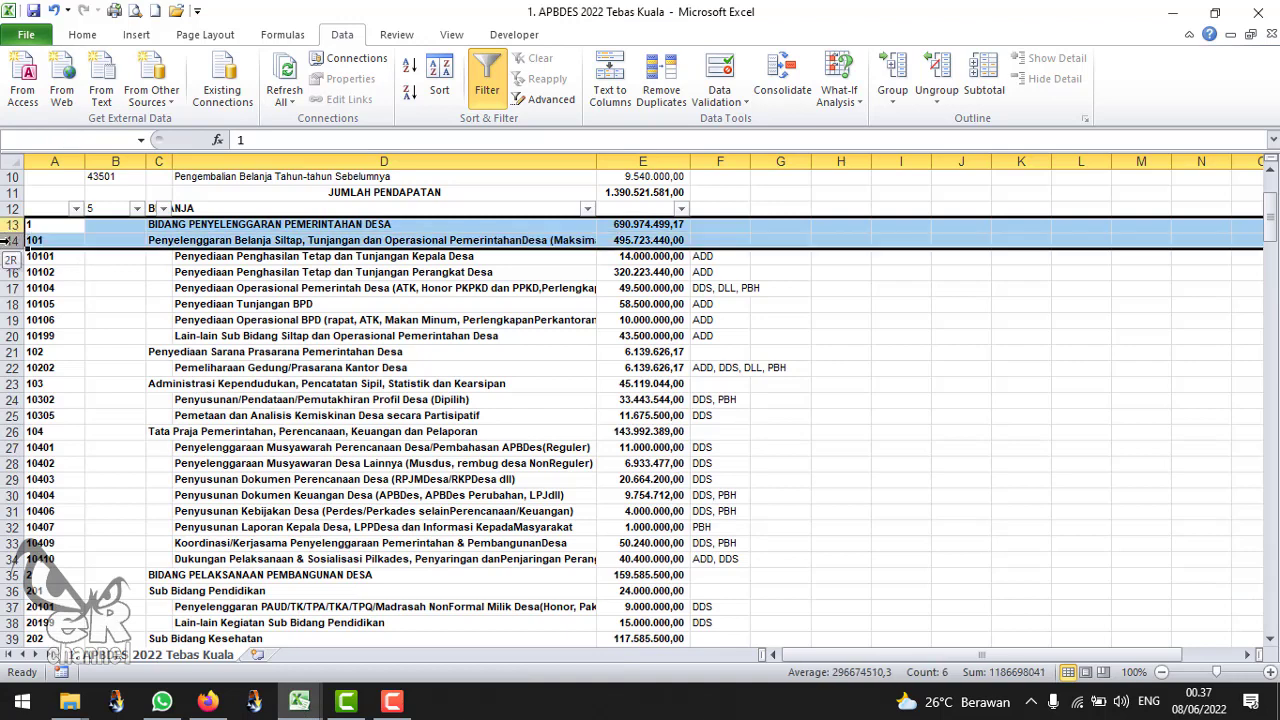
click(47, 228)
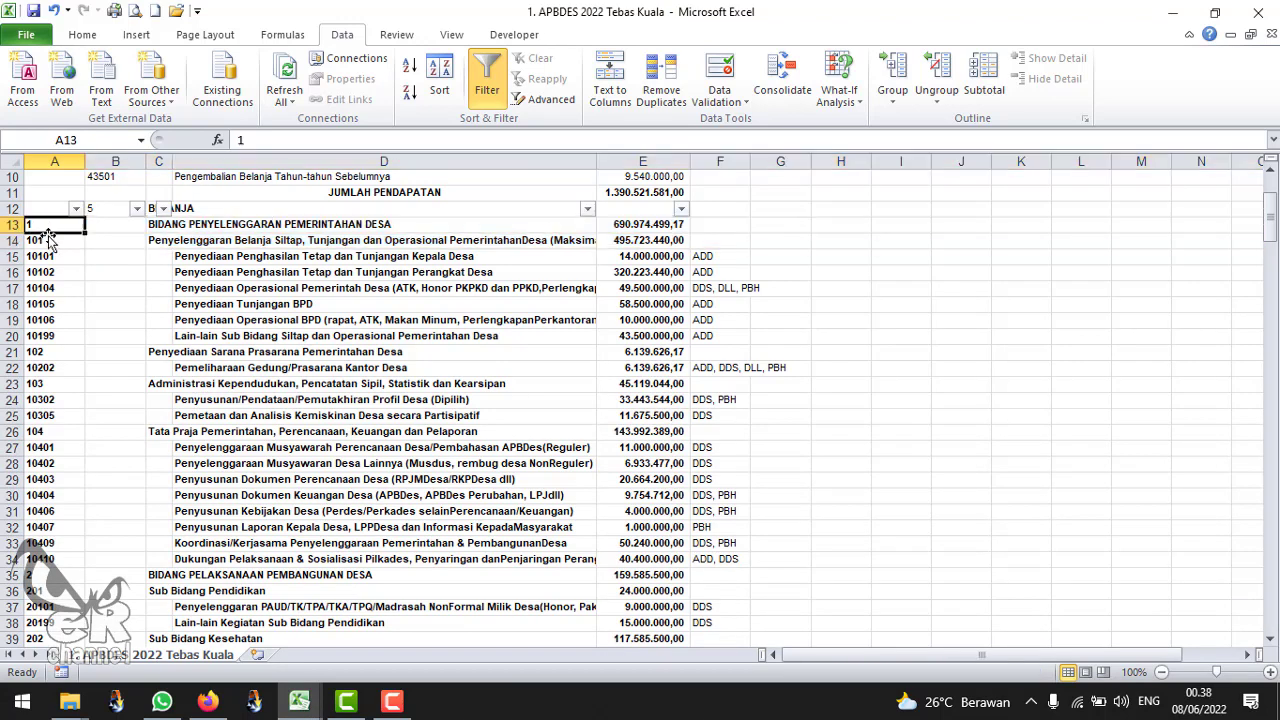
click(53, 242)
click(66, 351)
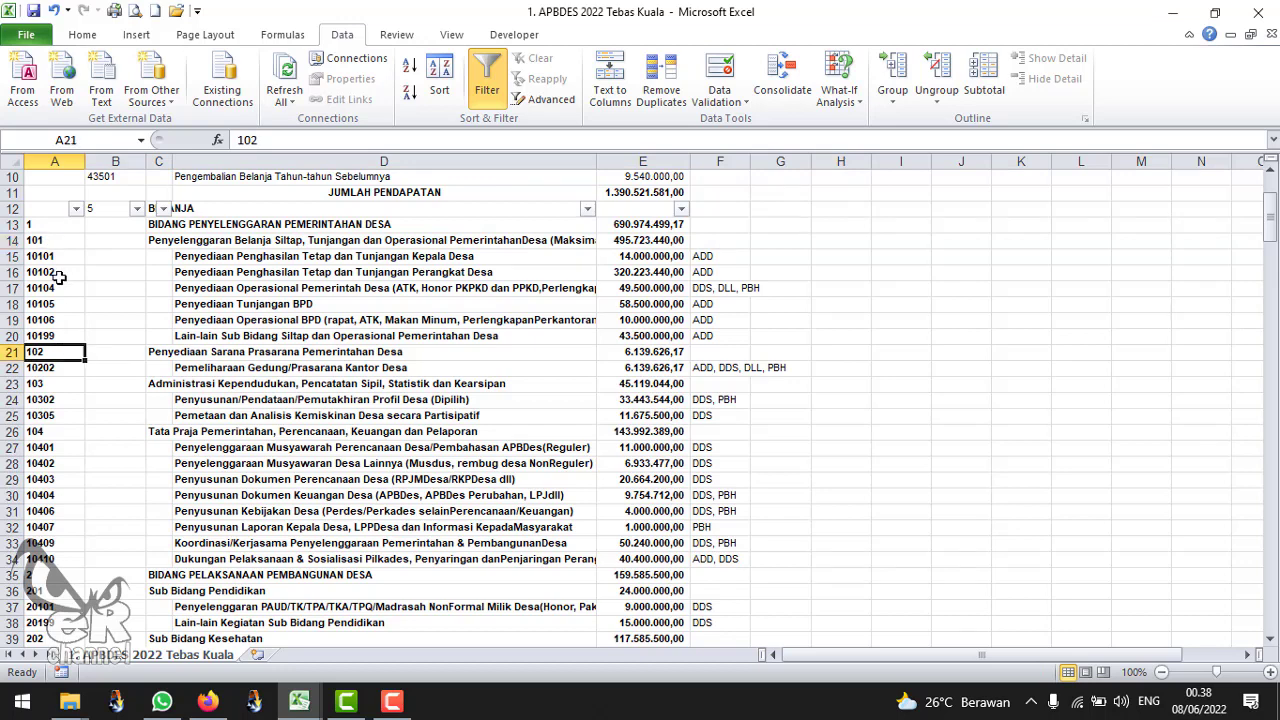
drag(8, 256, 12, 337)
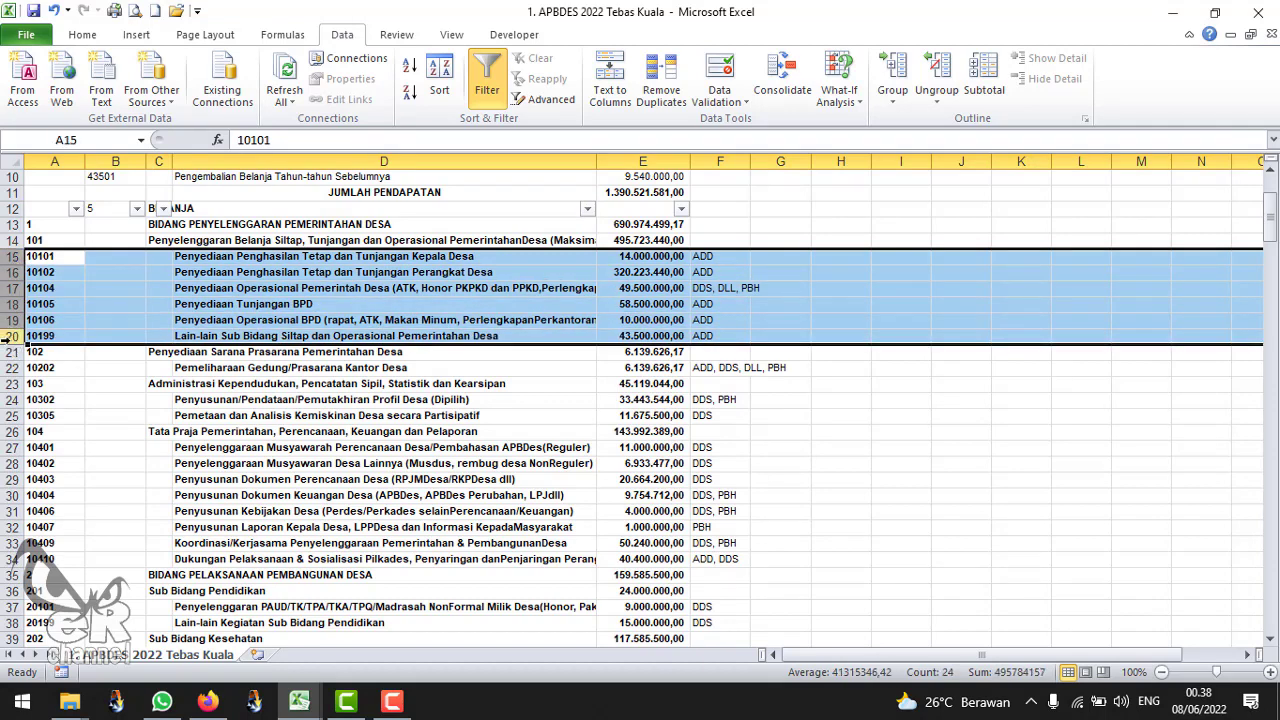
click(316, 399)
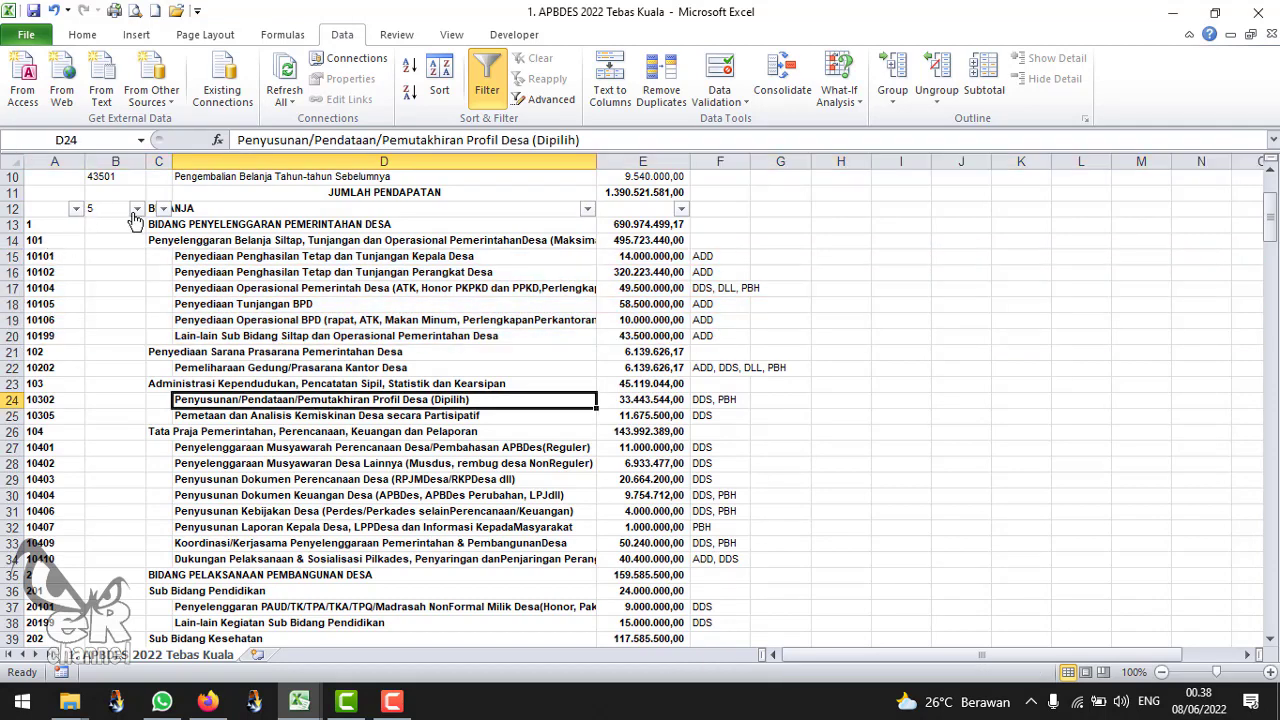
scroll(122, 224, up, 1)
scroll(100, 300, down, 2)
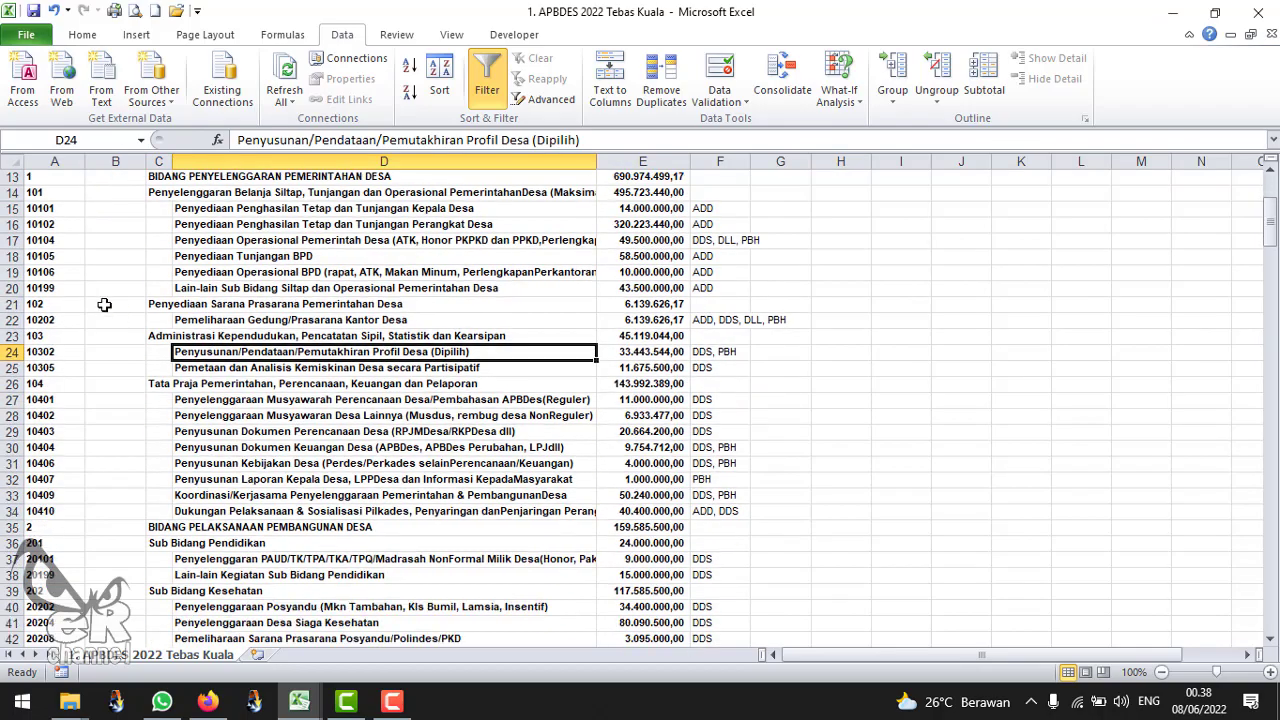
scroll(100, 300, up, 3)
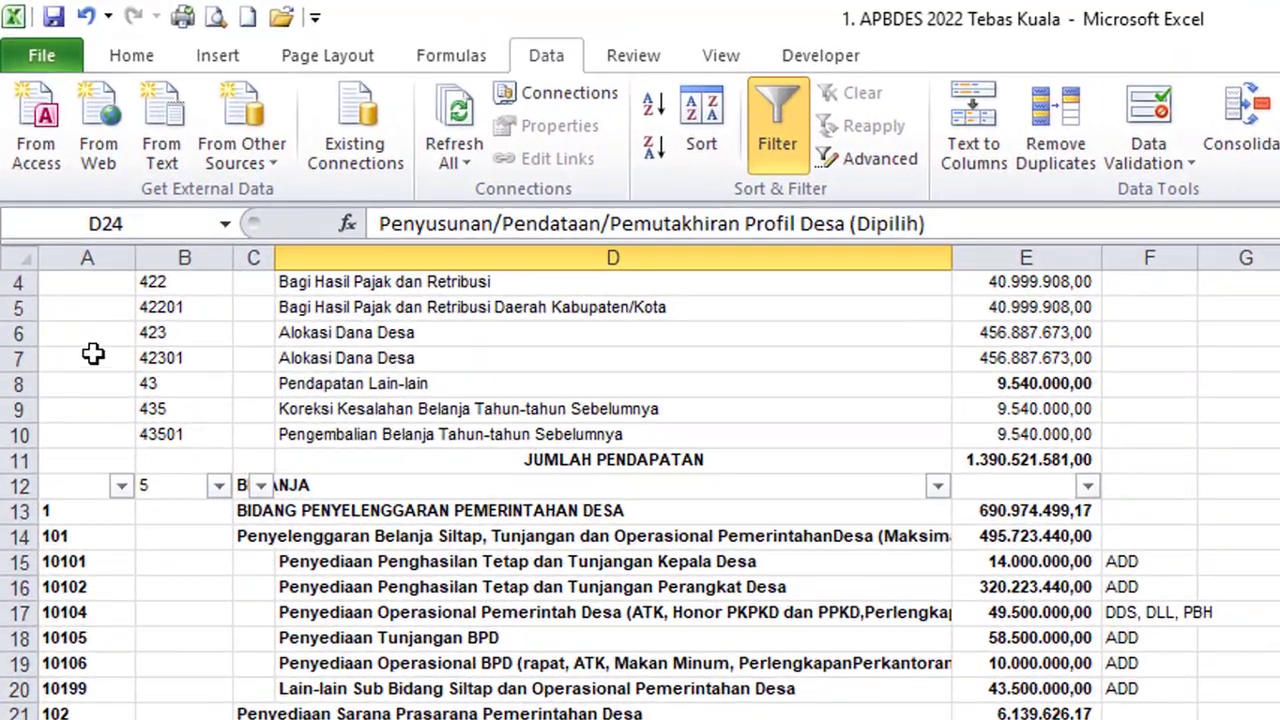
Clear all selections in the column A filter list and select only the single-digit codes 1 to 5
click(121, 485)
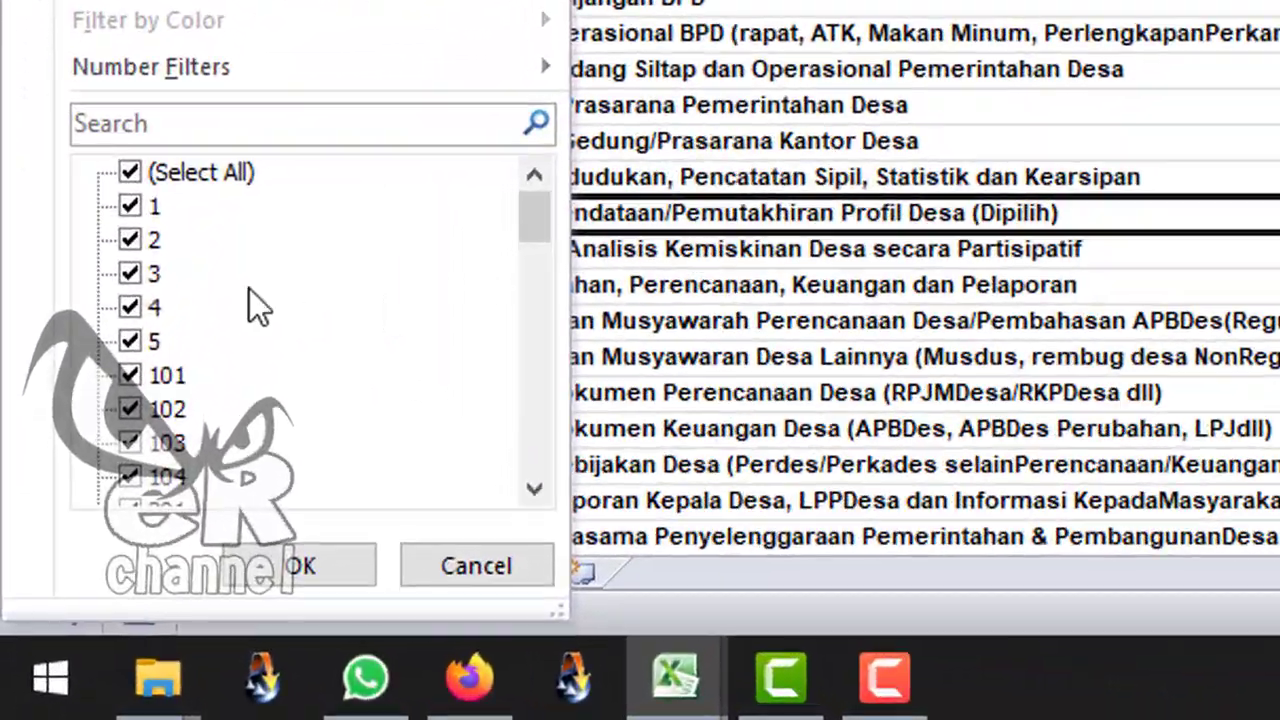
drag(535, 219, 528, 175)
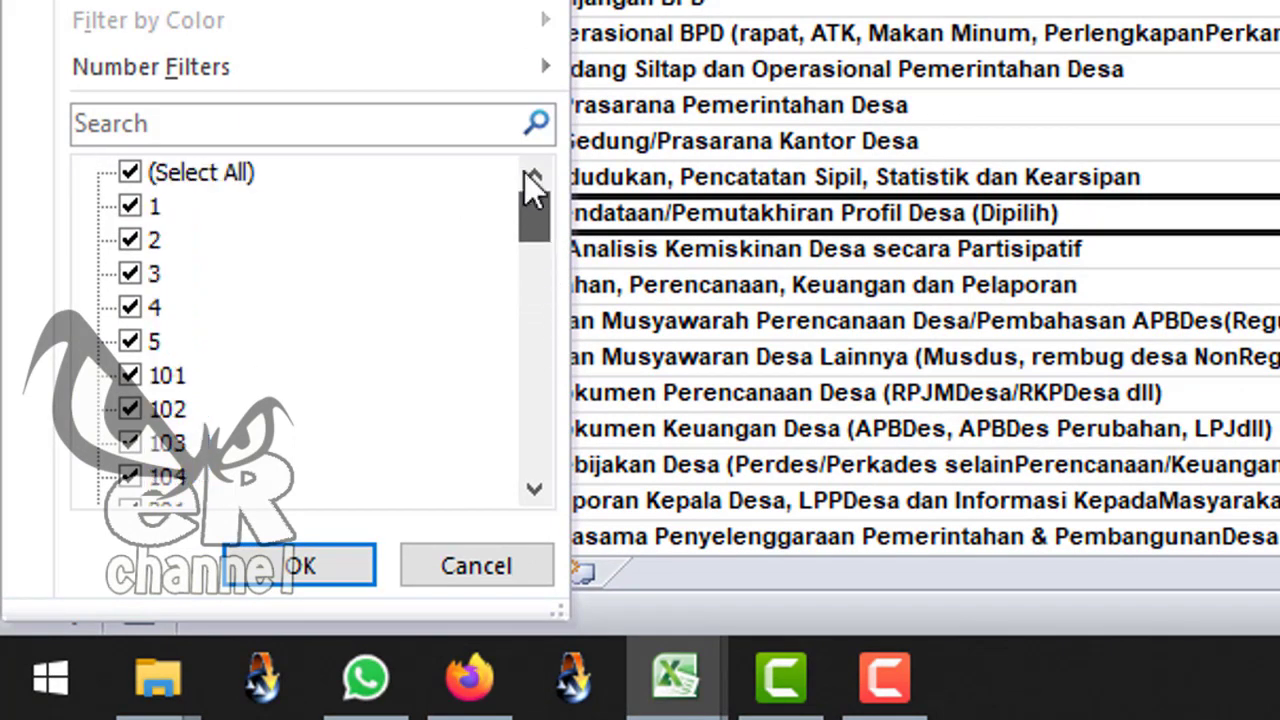
click(133, 180)
click(137, 206)
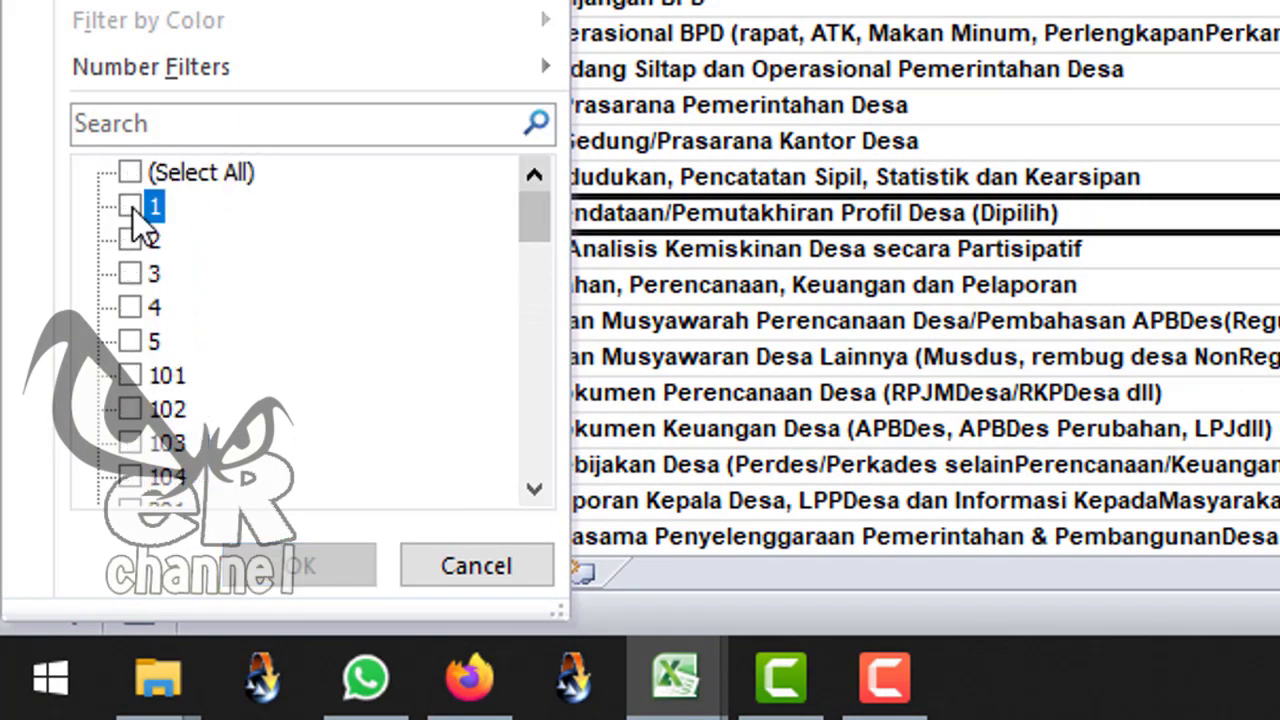
click(140, 245)
click(133, 275)
click(133, 309)
click(133, 343)
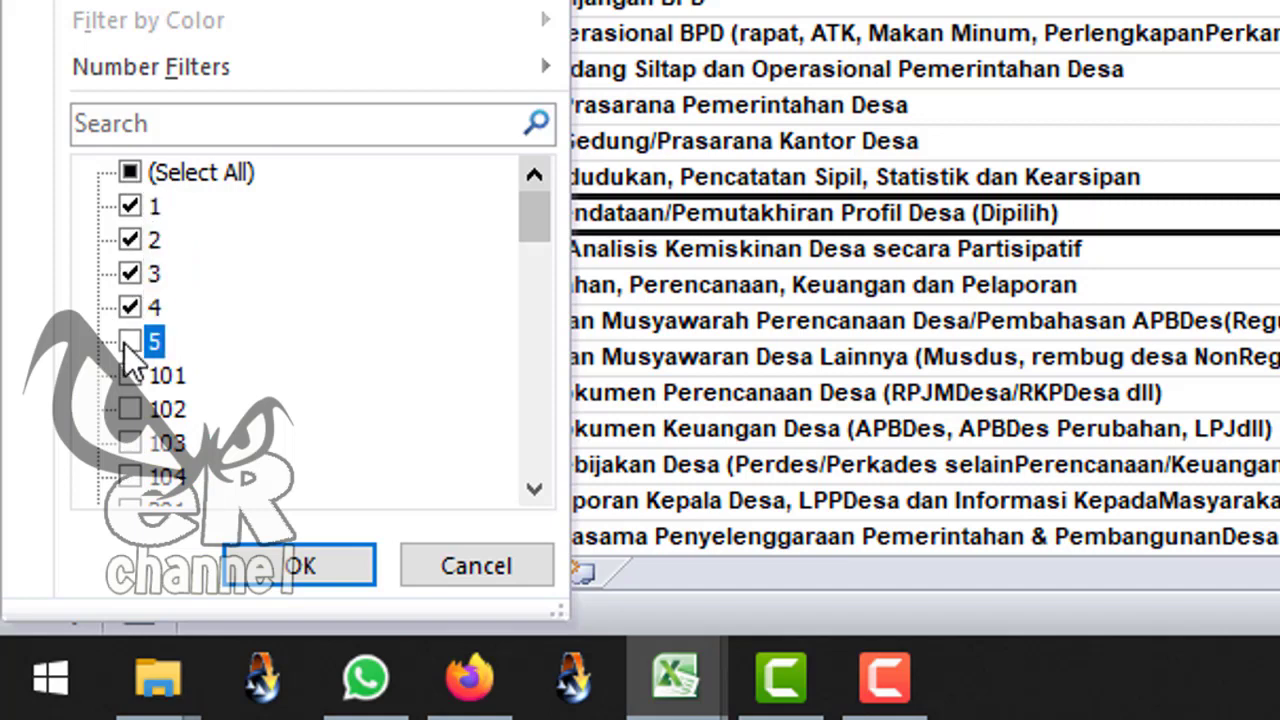
Add codes 101 to 104 and 201 to 203 to the column A filter selection
click(133, 377)
click(131, 378)
scroll(134, 277, down, 2)
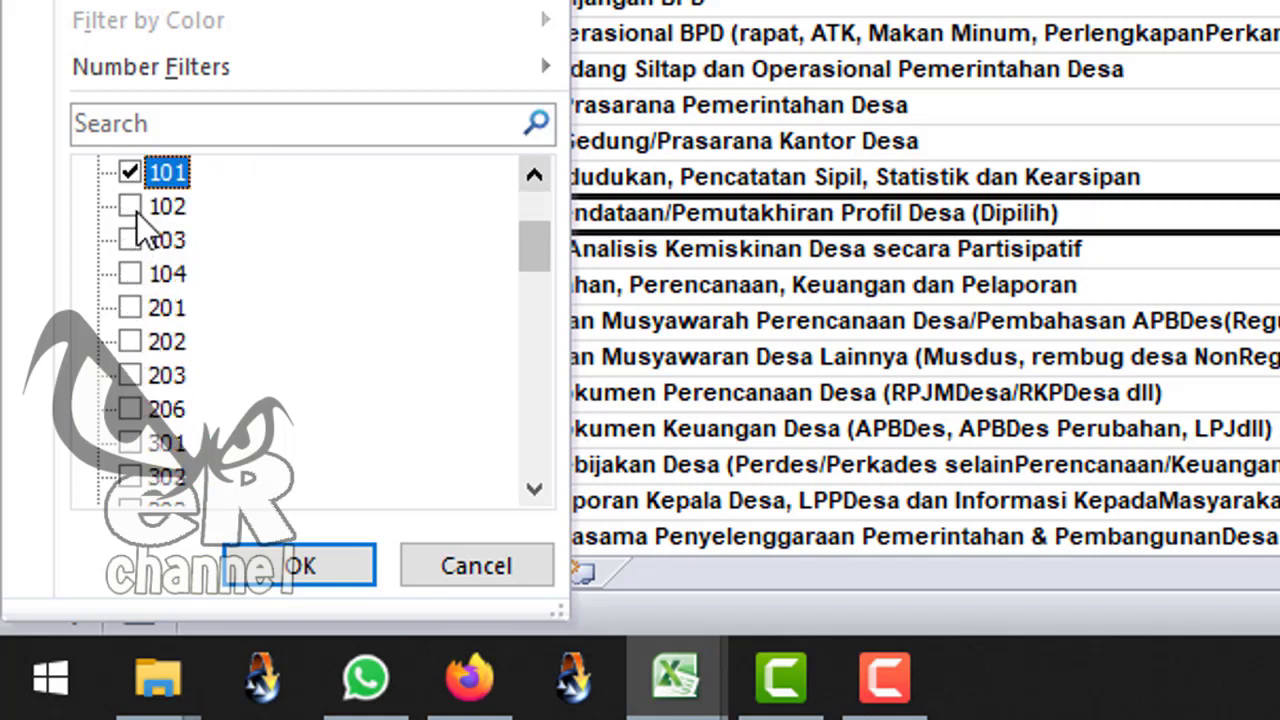
click(132, 208)
click(131, 274)
click(131, 241)
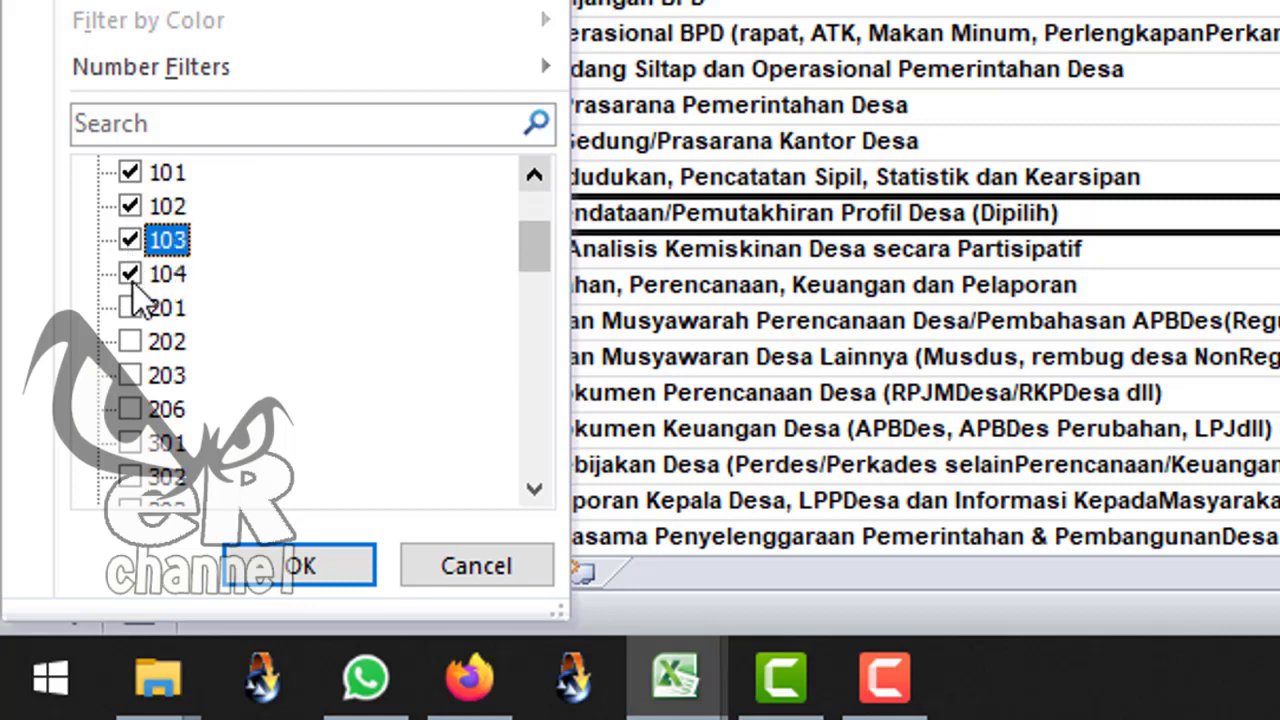
click(131, 308)
click(131, 308)
click(131, 342)
click(131, 376)
scroll(140, 350, down, 2)
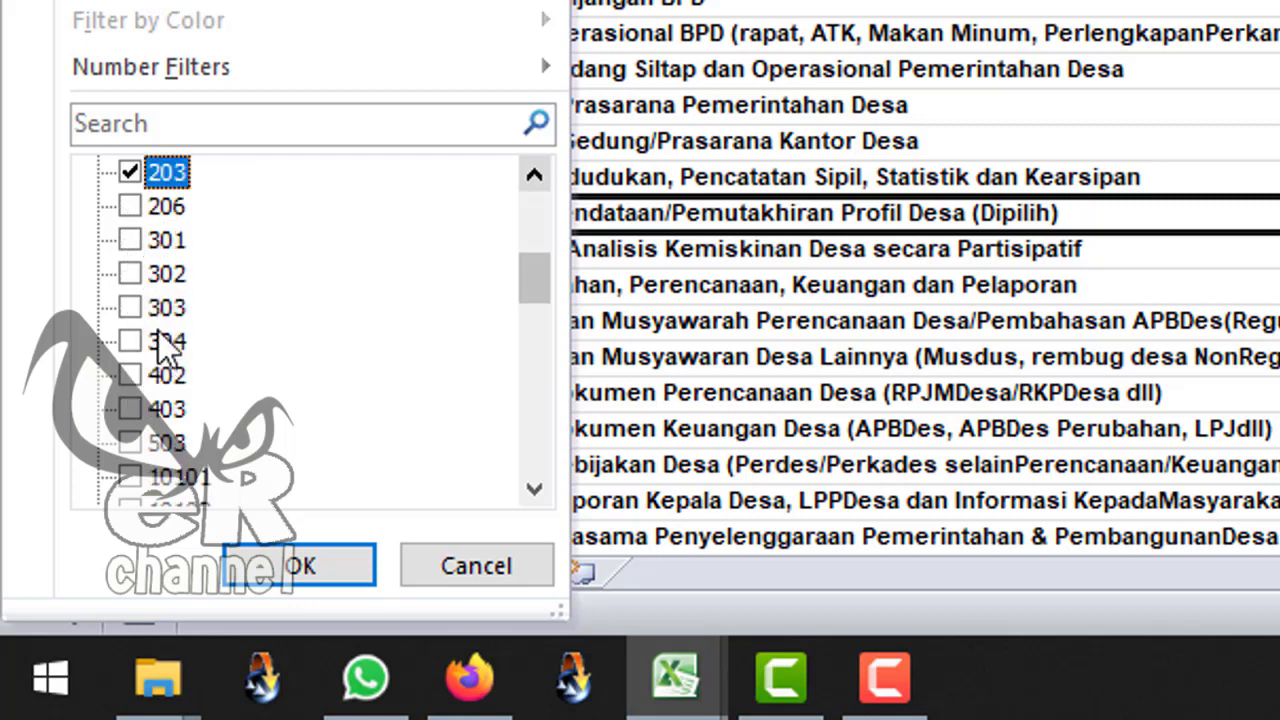
Add codes 206, 301 to 304, 402, 403 and 503 to the column A selection and apply the filter
click(130, 207)
click(130, 240)
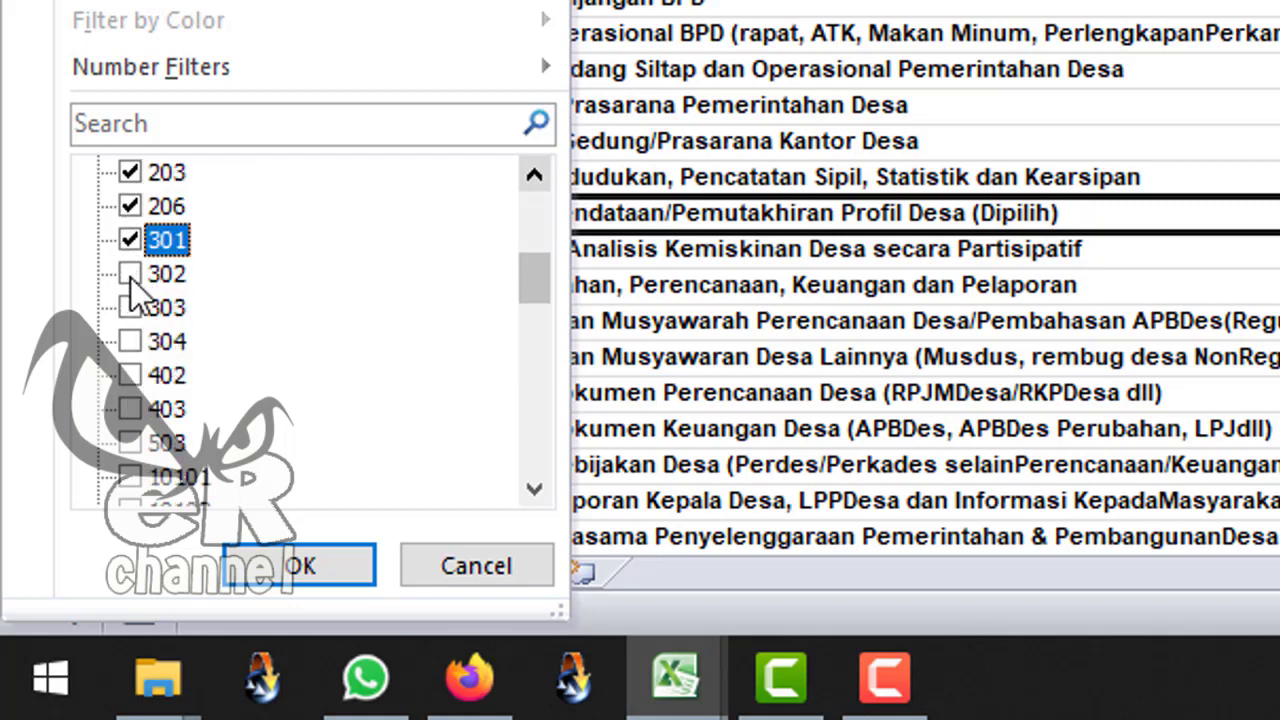
click(131, 274)
click(131, 308)
click(131, 342)
click(131, 376)
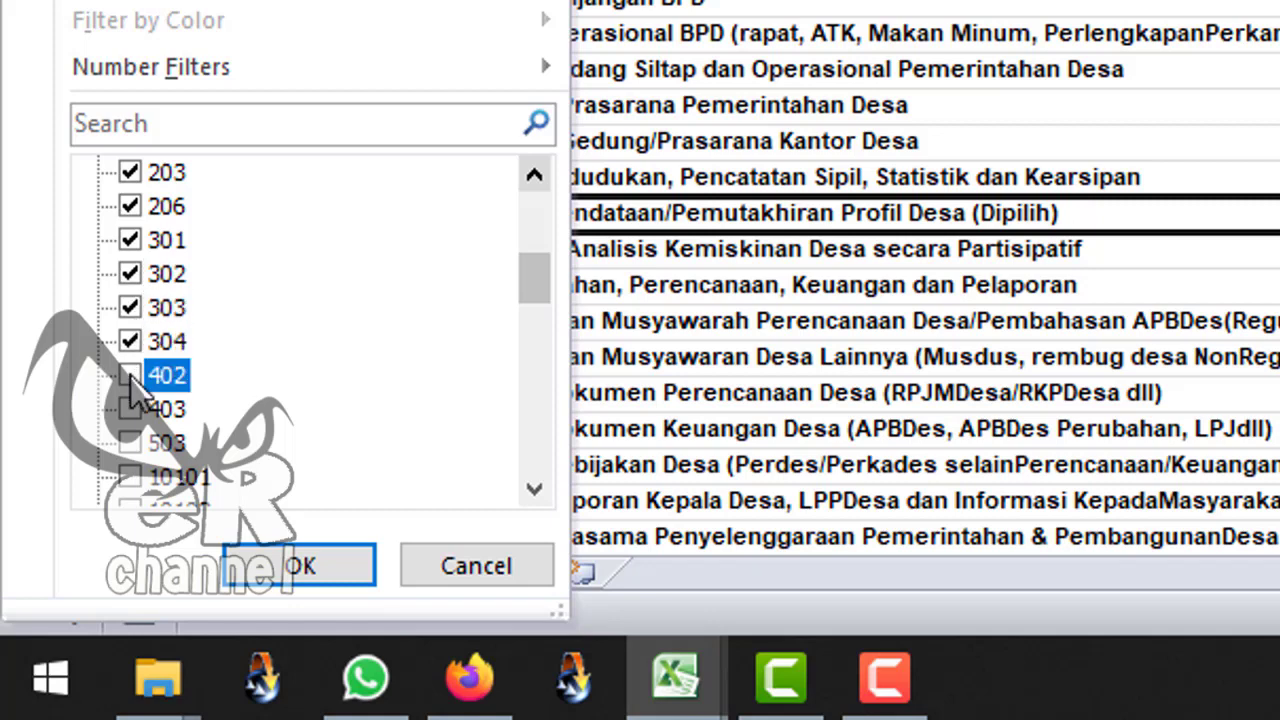
click(131, 409)
scroll(230, 415, down, 2)
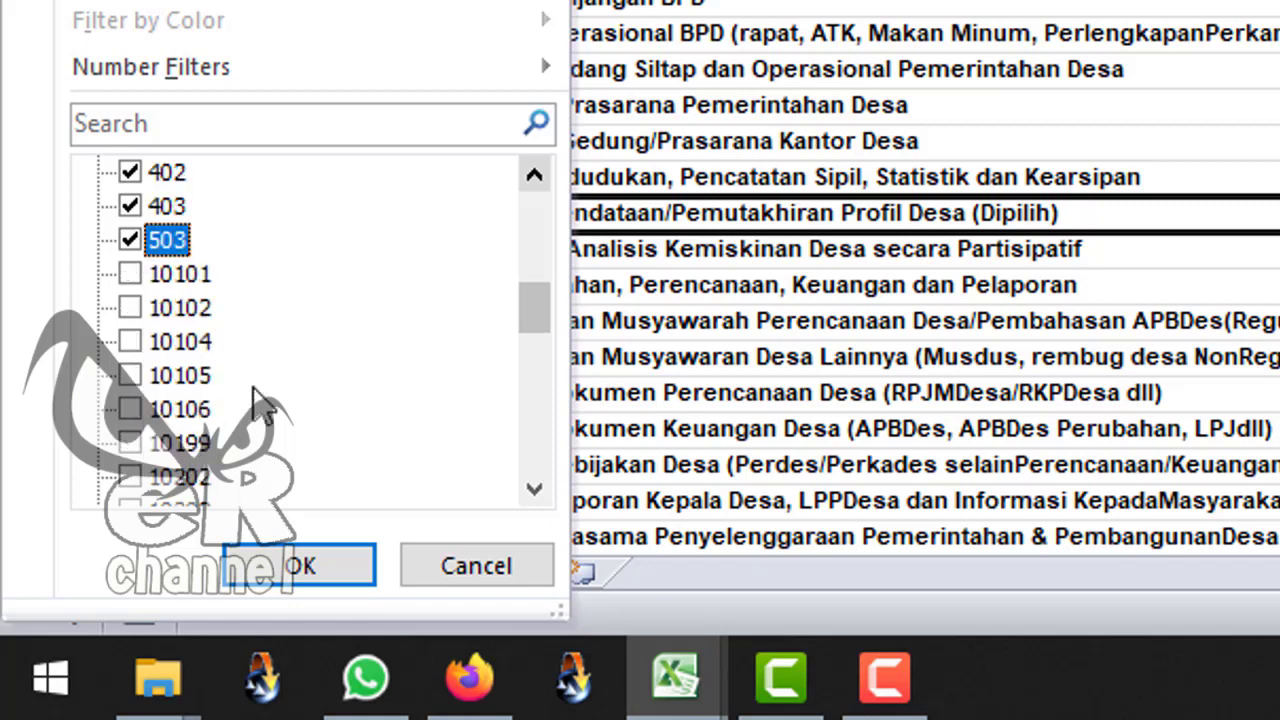
scroll(190, 335, down, 8)
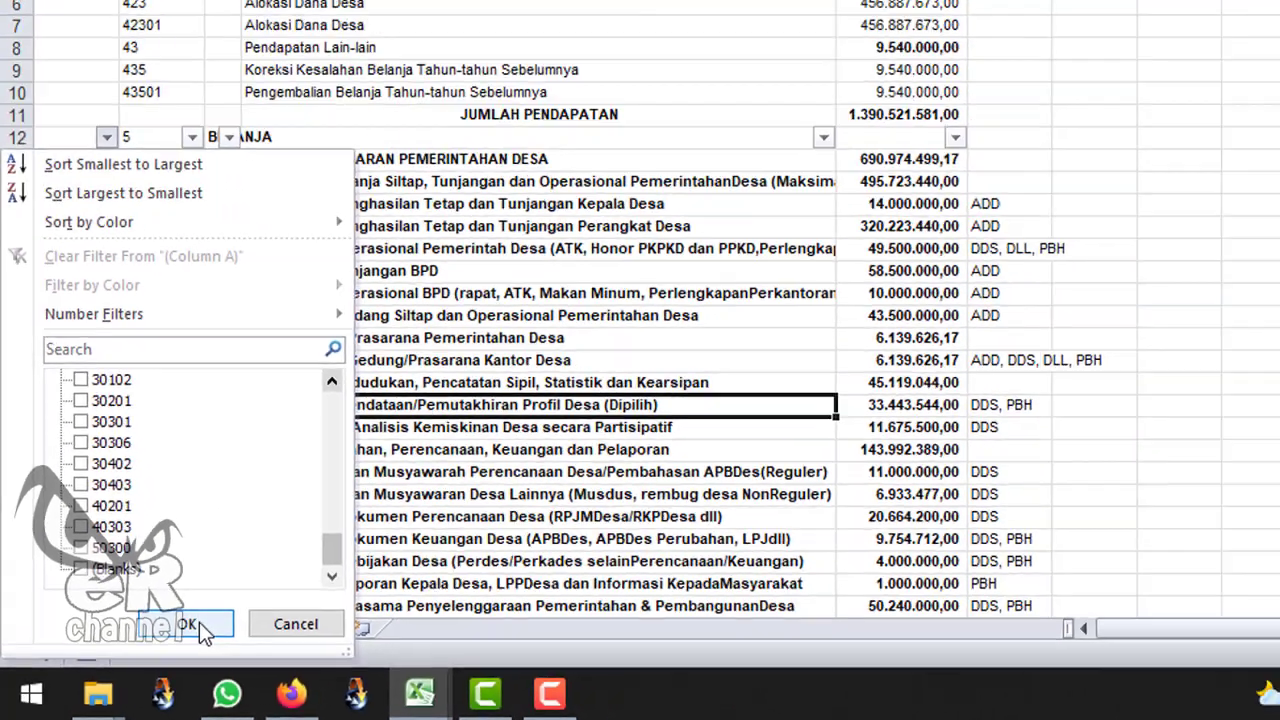
click(319, 557)
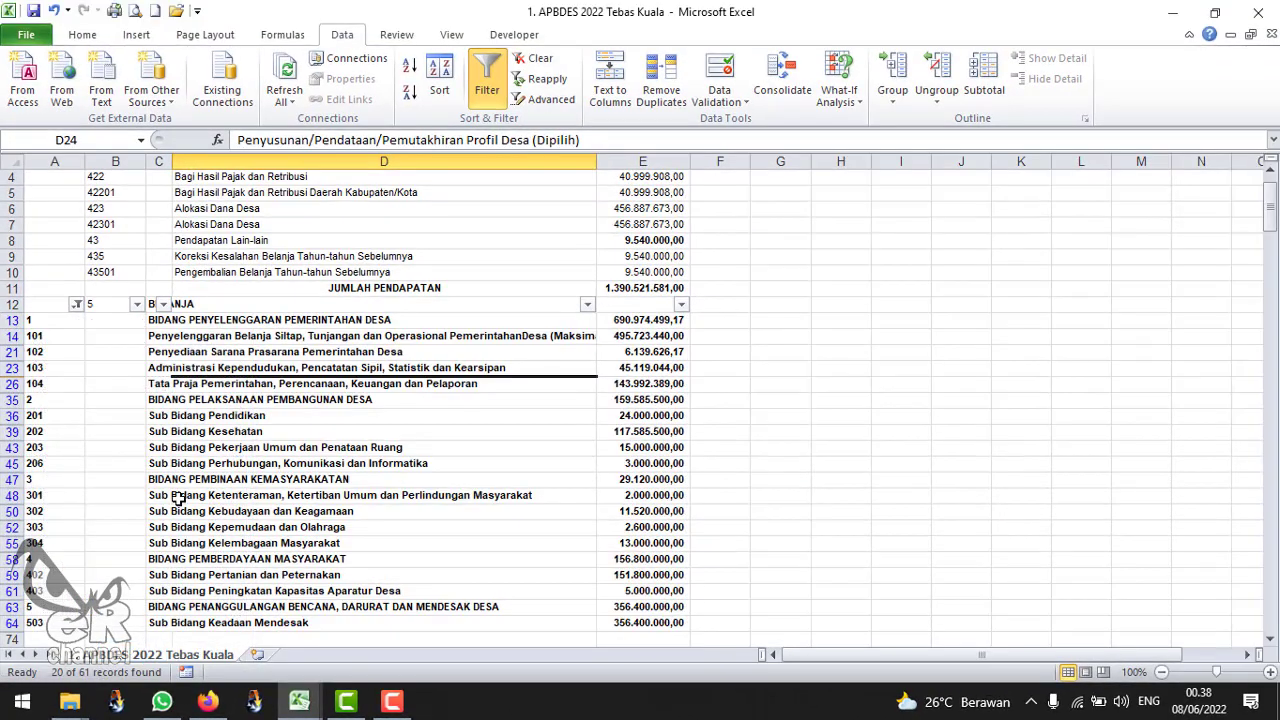
Delete all the filtered heading rows from row 13 through row 64
scroll(177, 498, down, 2)
scroll(459, 525, up, 1)
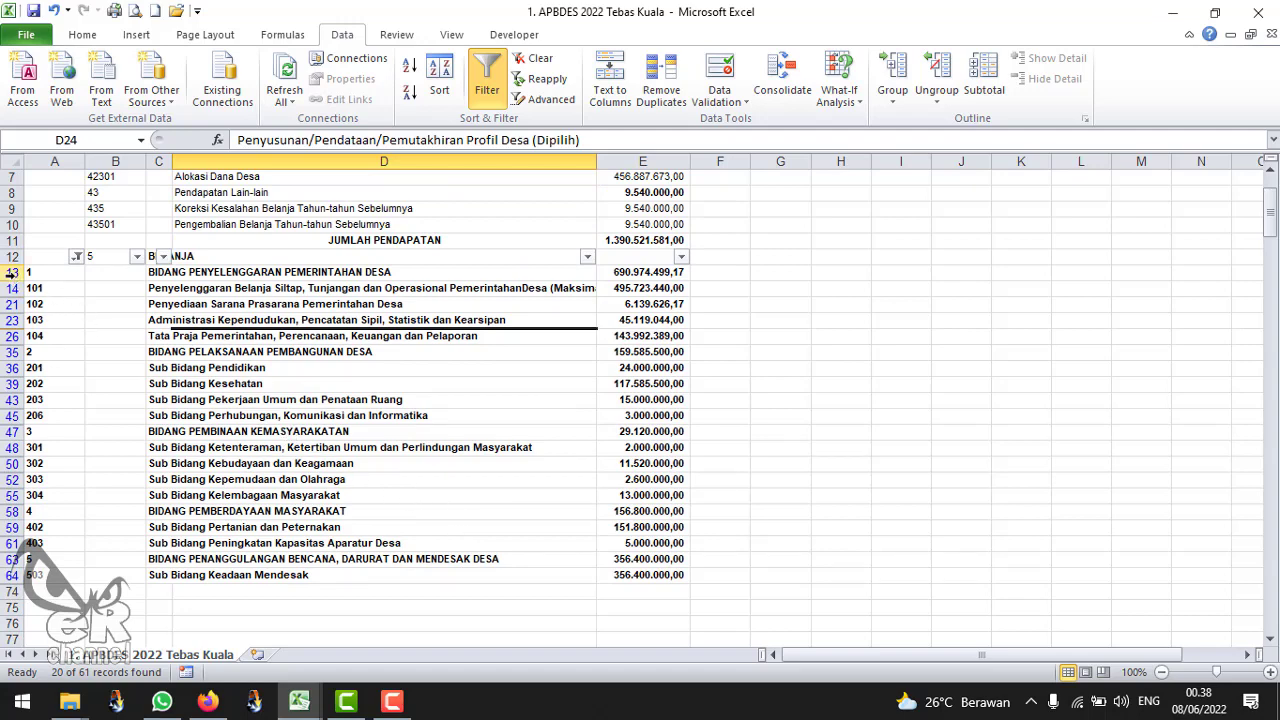
drag(12, 272, 12, 583)
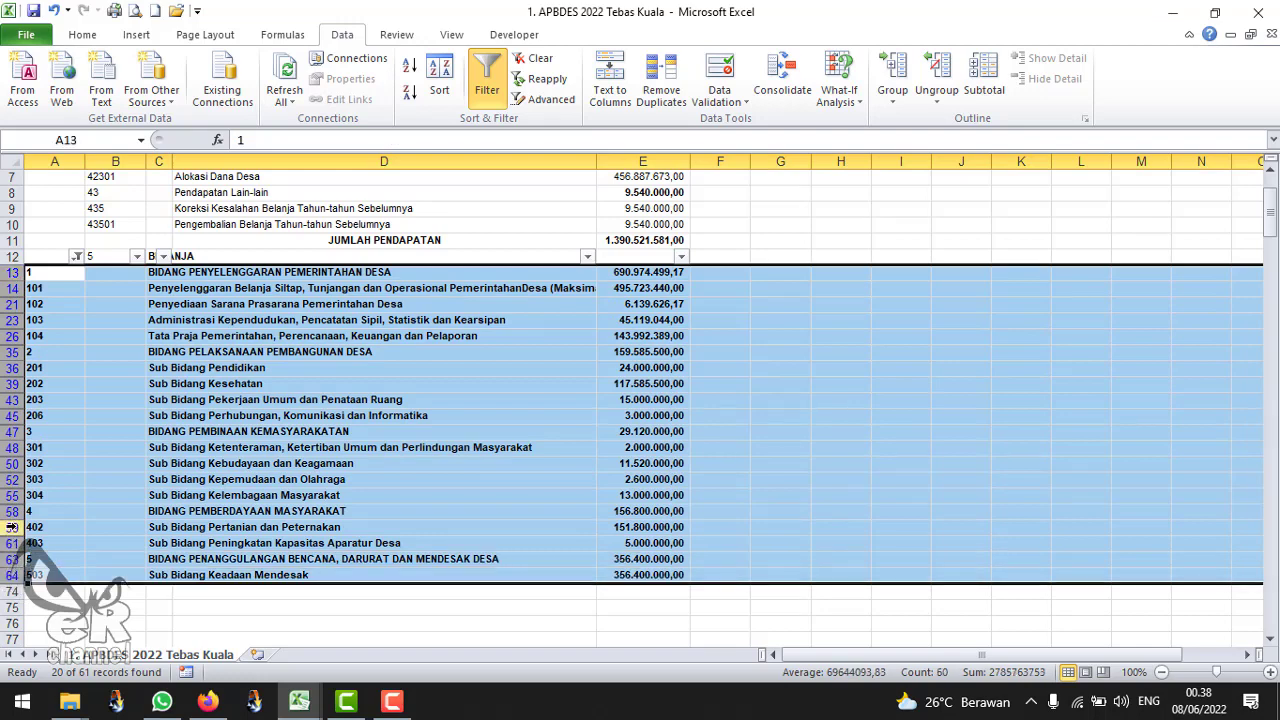
right_click(12, 527)
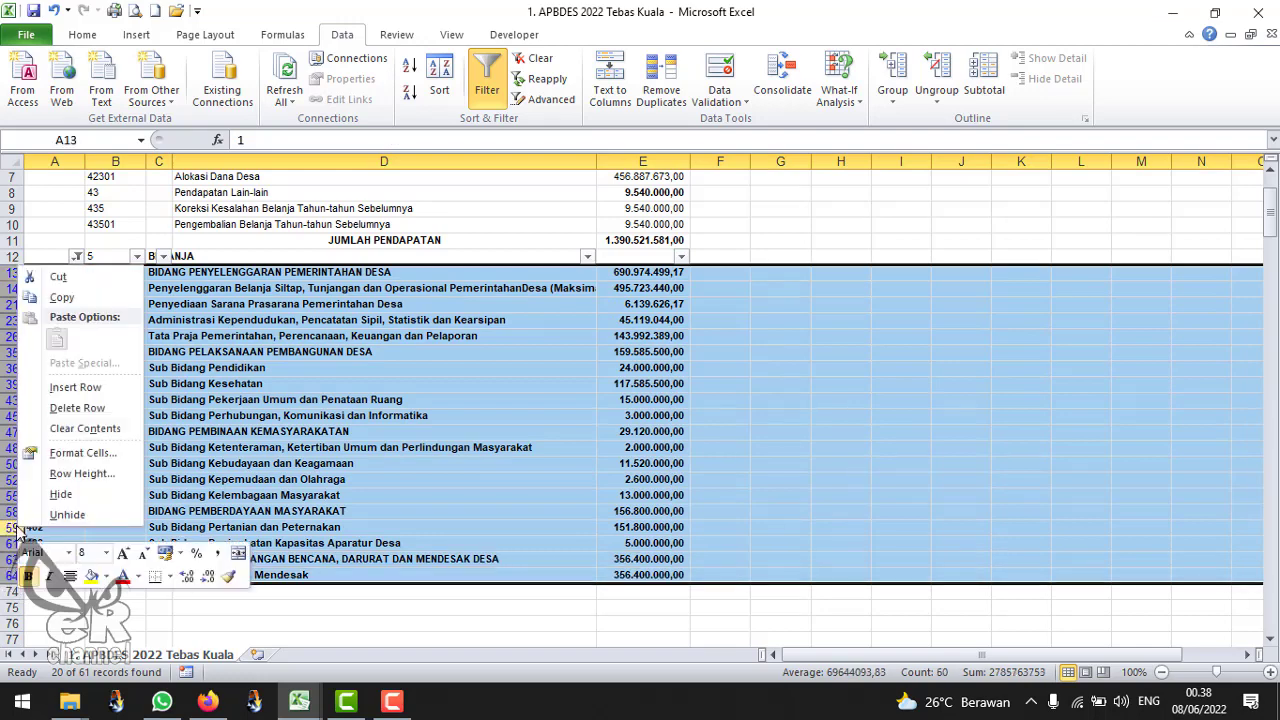
click(78, 408)
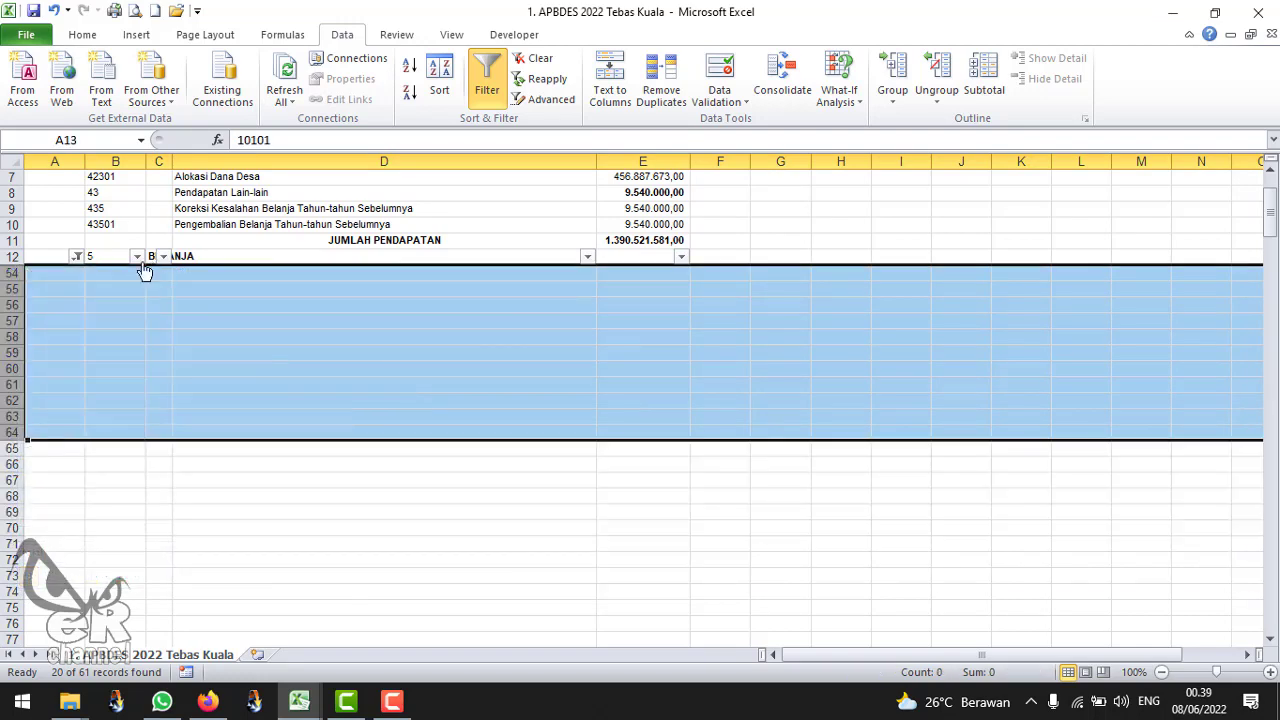
Reselect all values in the column A filter and review the remaining activity rows
scroll(261, 375, up, 2)
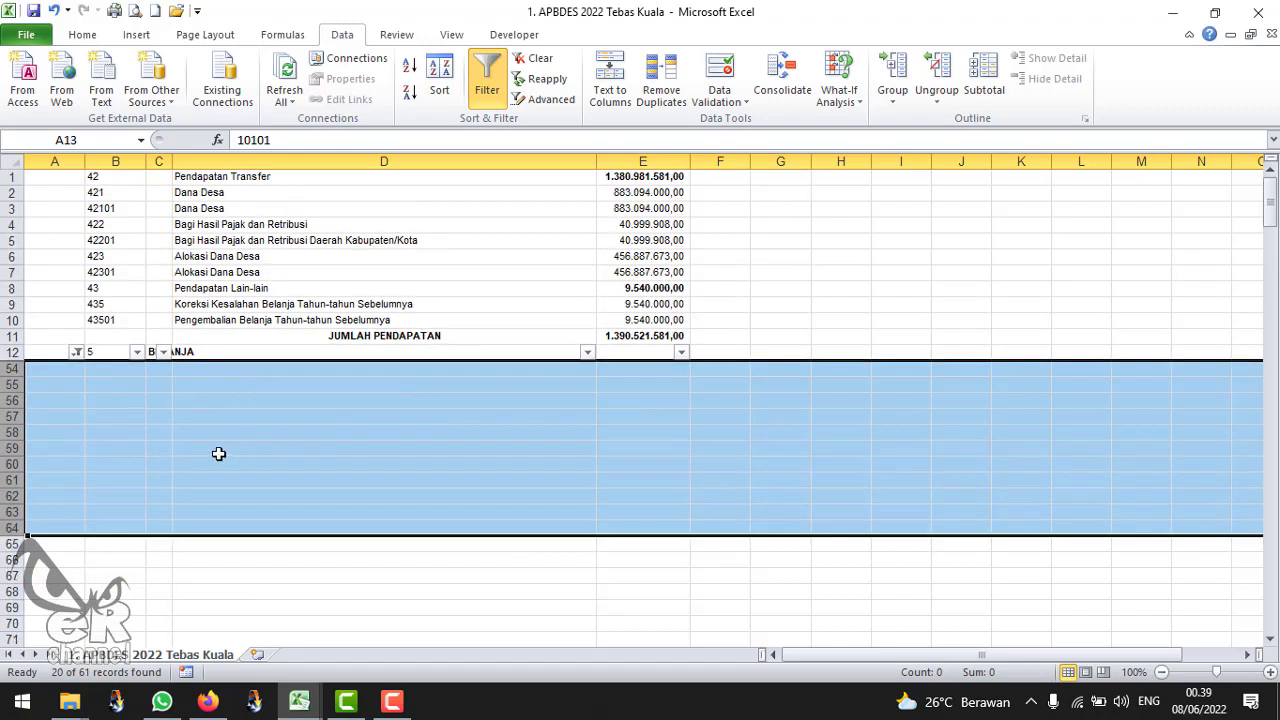
click(77, 352)
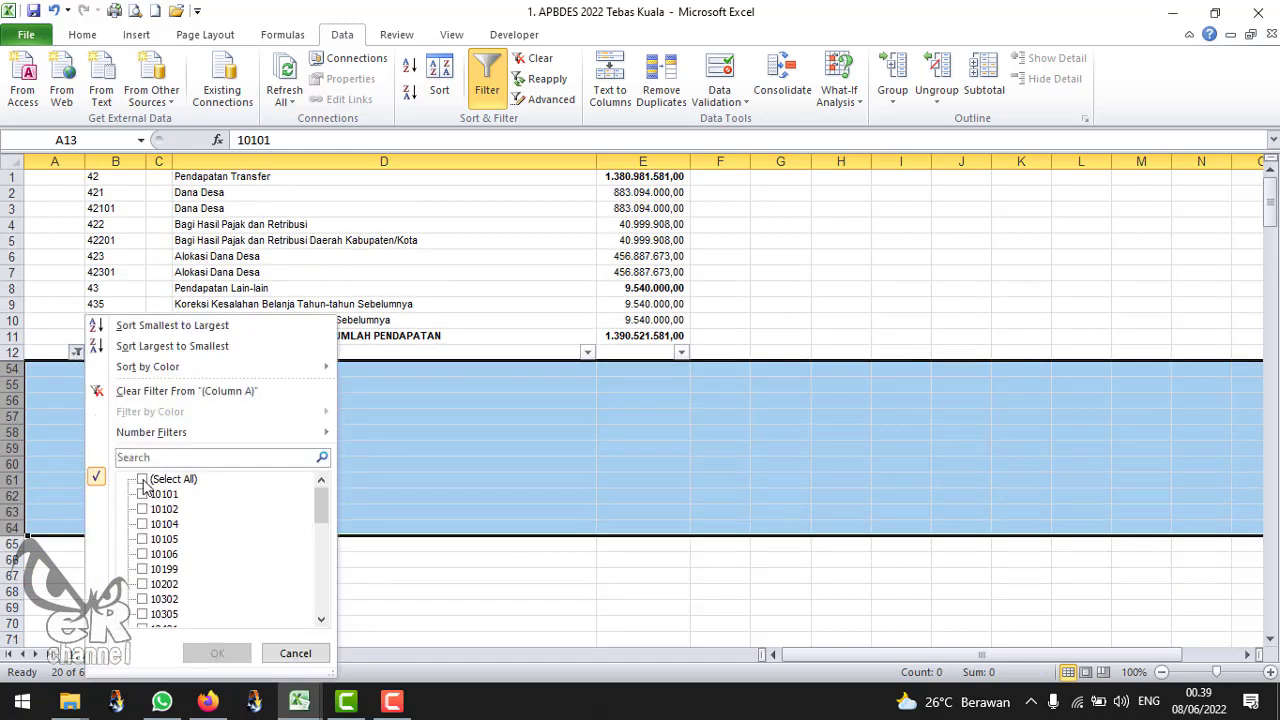
click(145, 481)
click(217, 653)
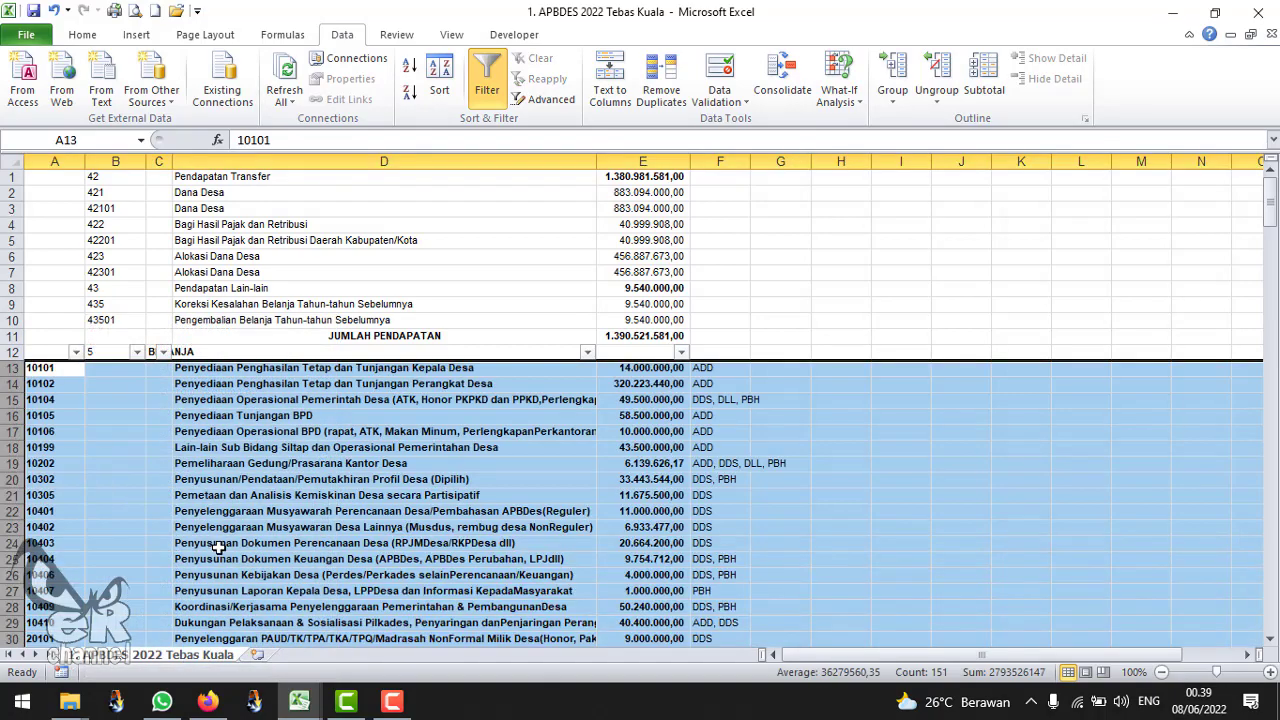
scroll(218, 548, down, 2)
scroll(225, 480, down, 7)
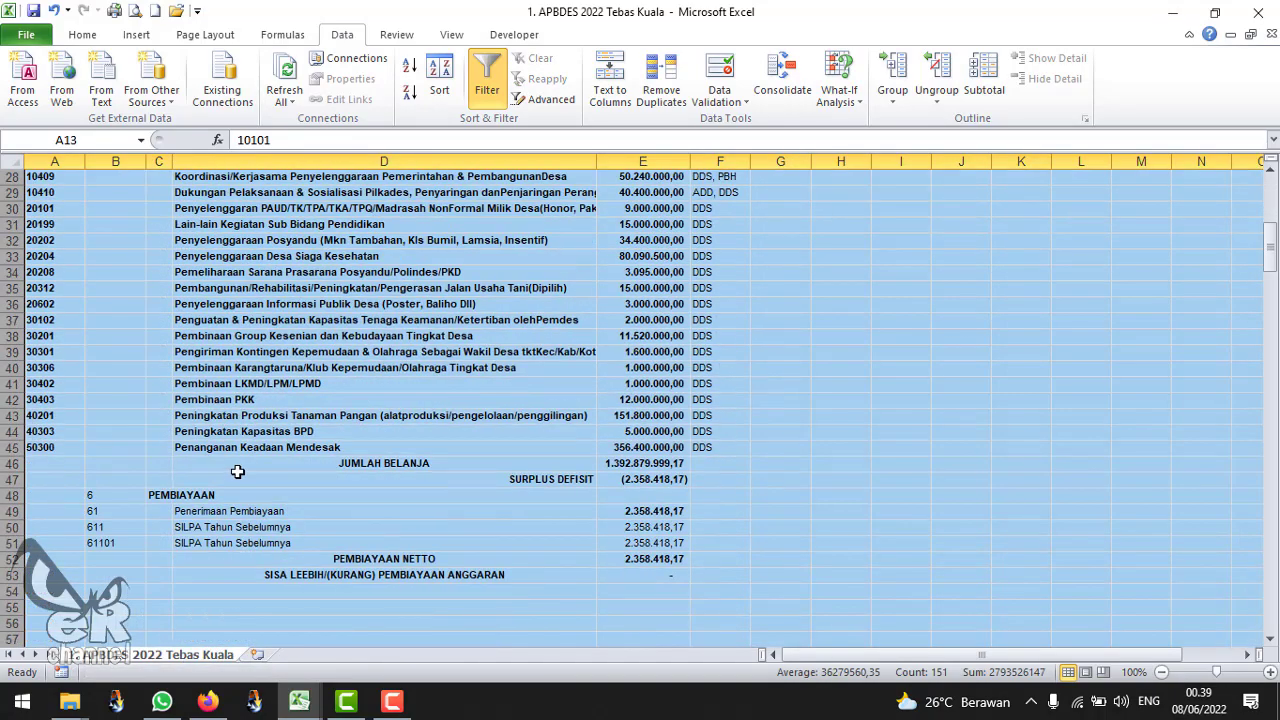
scroll(309, 452, up, 4)
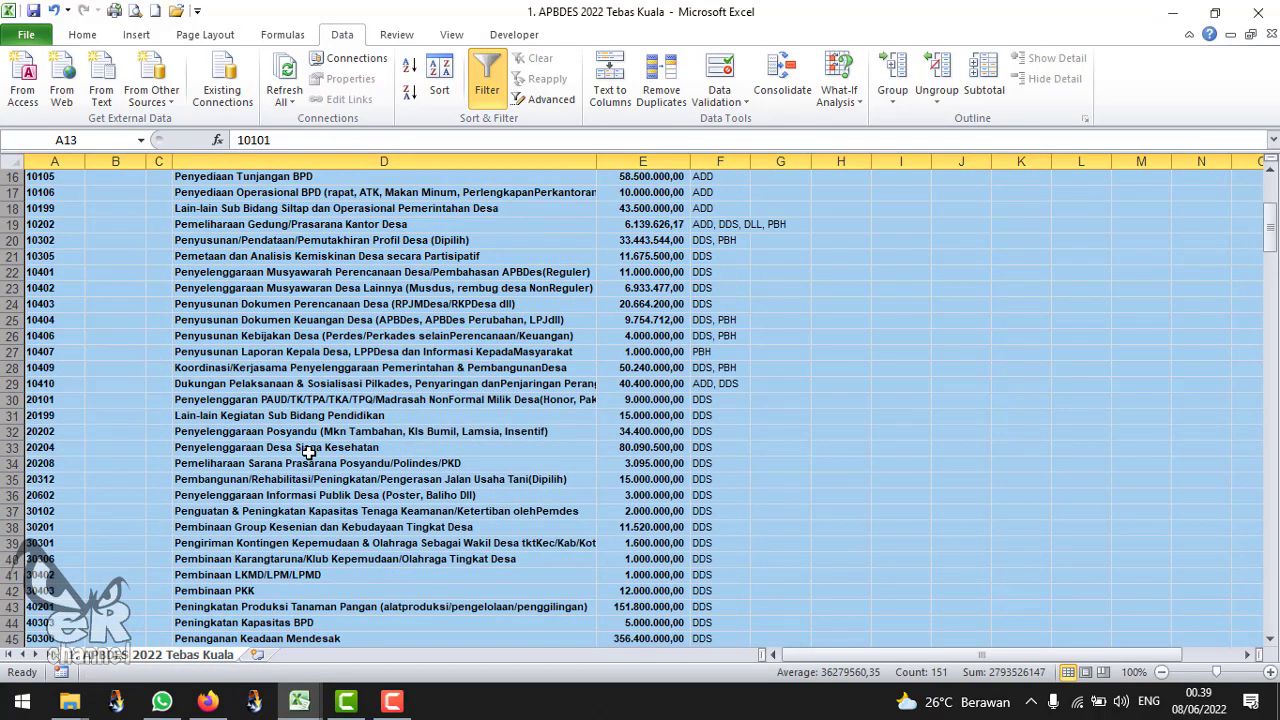
scroll(309, 452, up, 1)
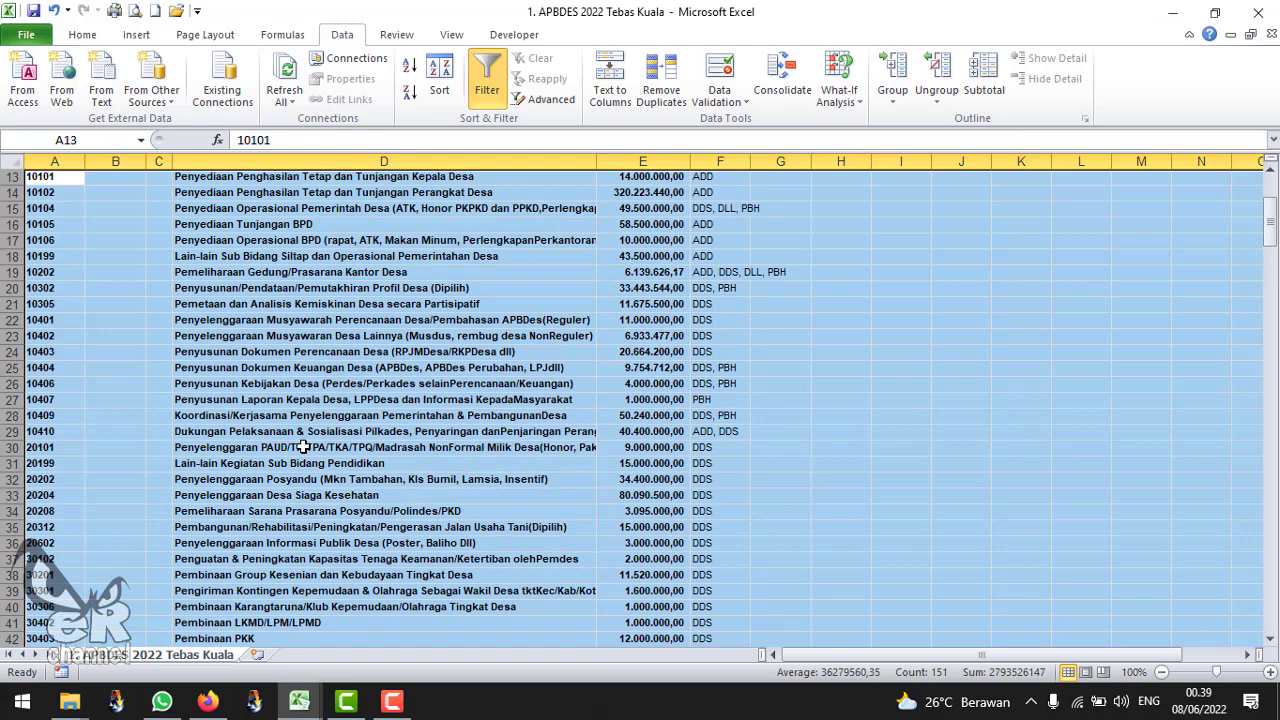
Compare the activity rows from row 13 with the empty code cells A18:G18 in the template_isian_apbdes workbook, returning to the APBDES 2022 sheet
scroll(254, 325, up, 2)
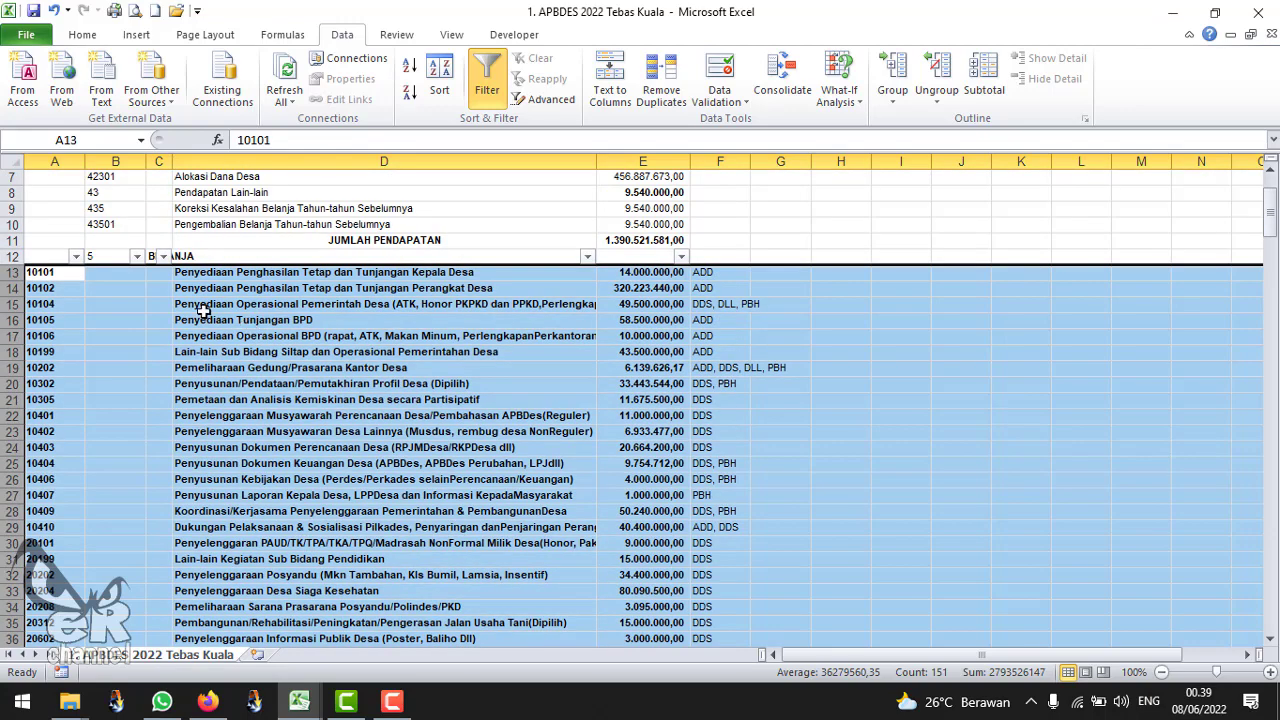
click(192, 272)
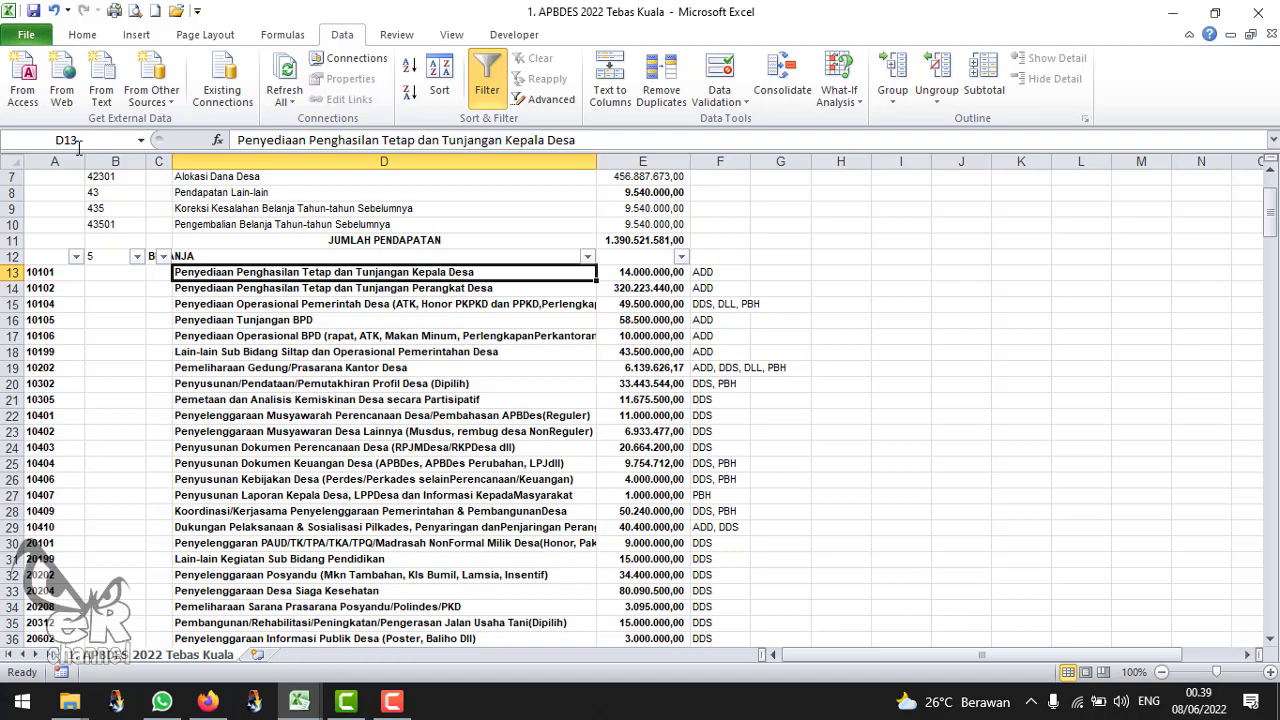
click(58, 273)
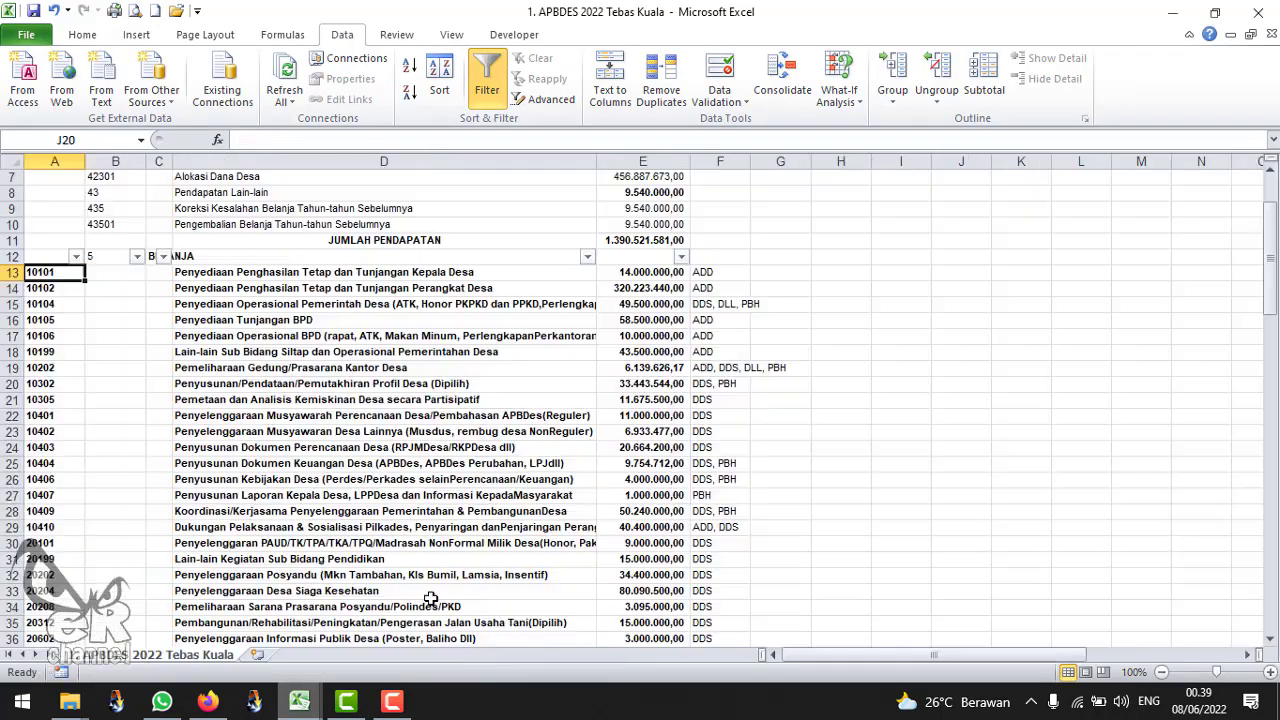
key(alt+Tab)
drag(40, 418, 226, 420)
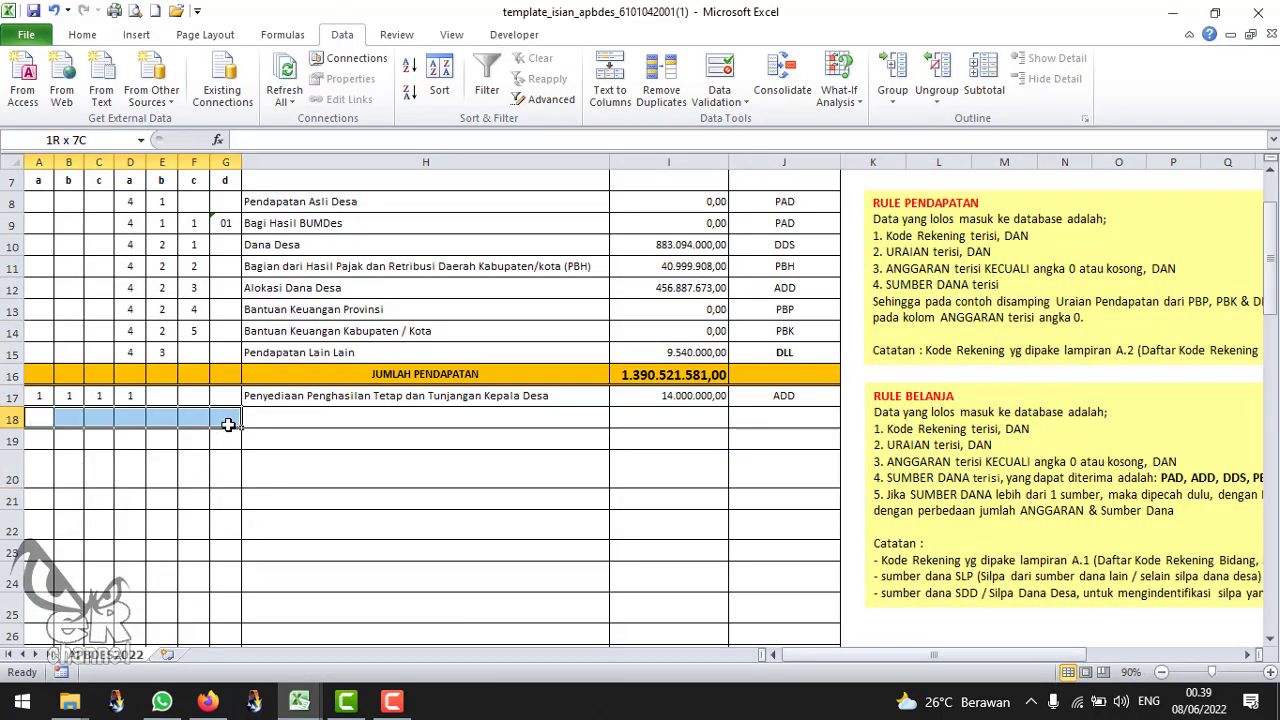
mouse_move(302, 708)
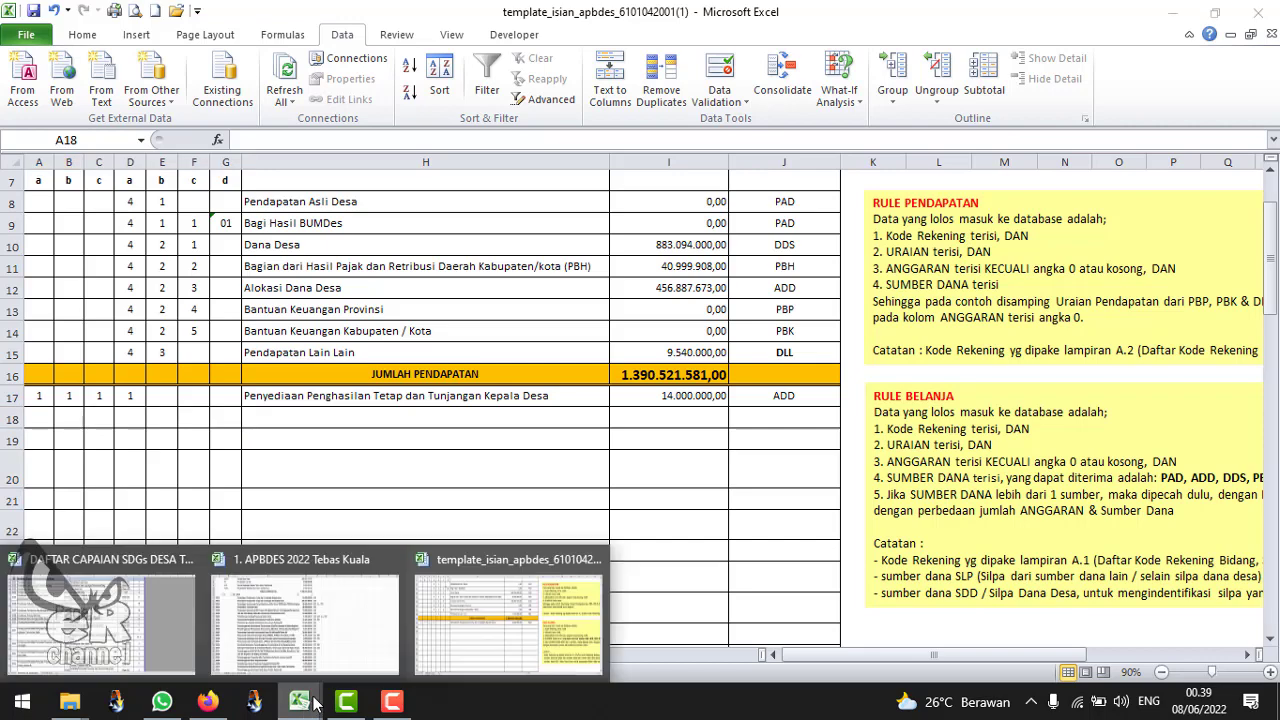
click(312, 632)
scroll(200, 480, down, 2)
scroll(155, 440, up, 1)
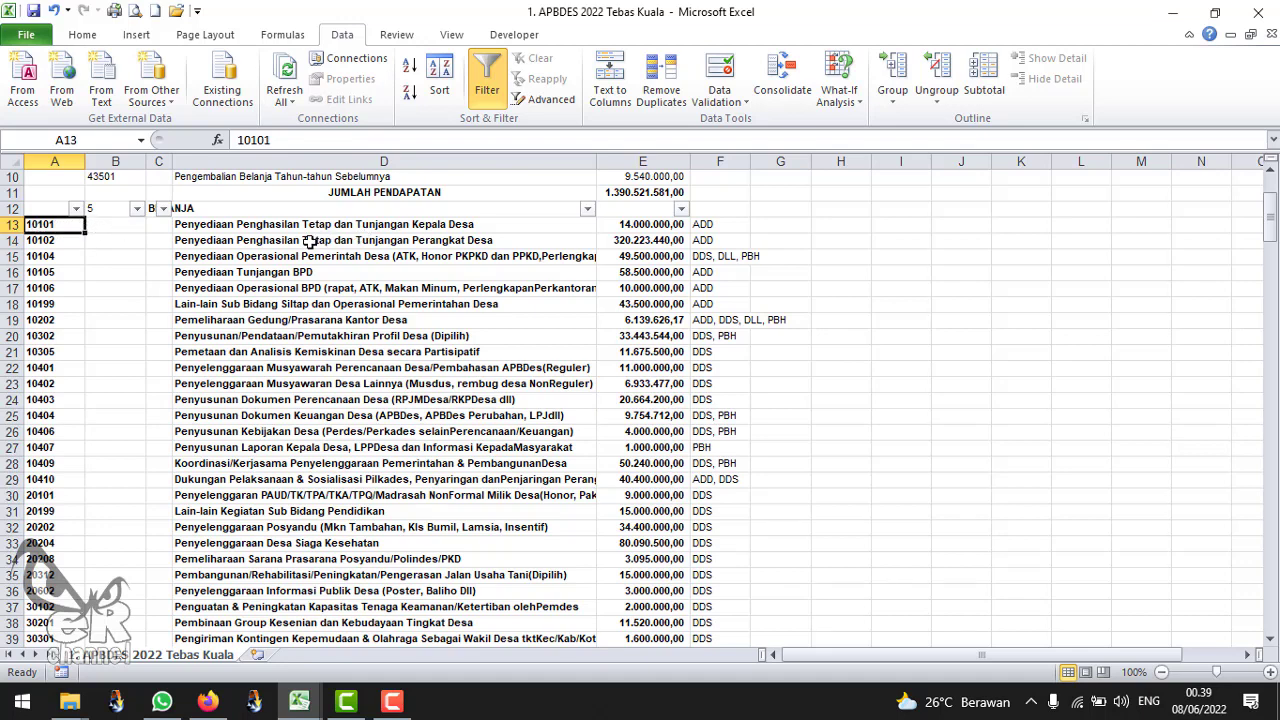
Insert four blank columns between the activity codes in column A and the revenue codes in column B
click(56, 161)
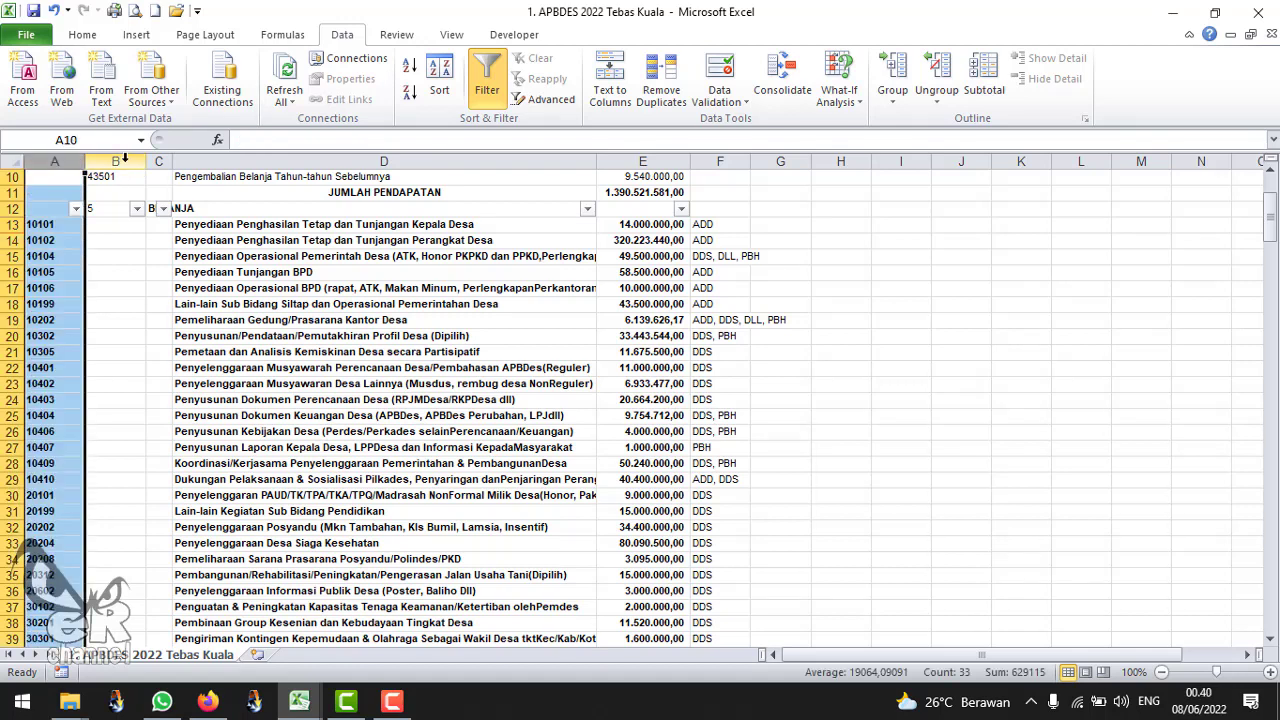
drag(124, 158, 212, 158)
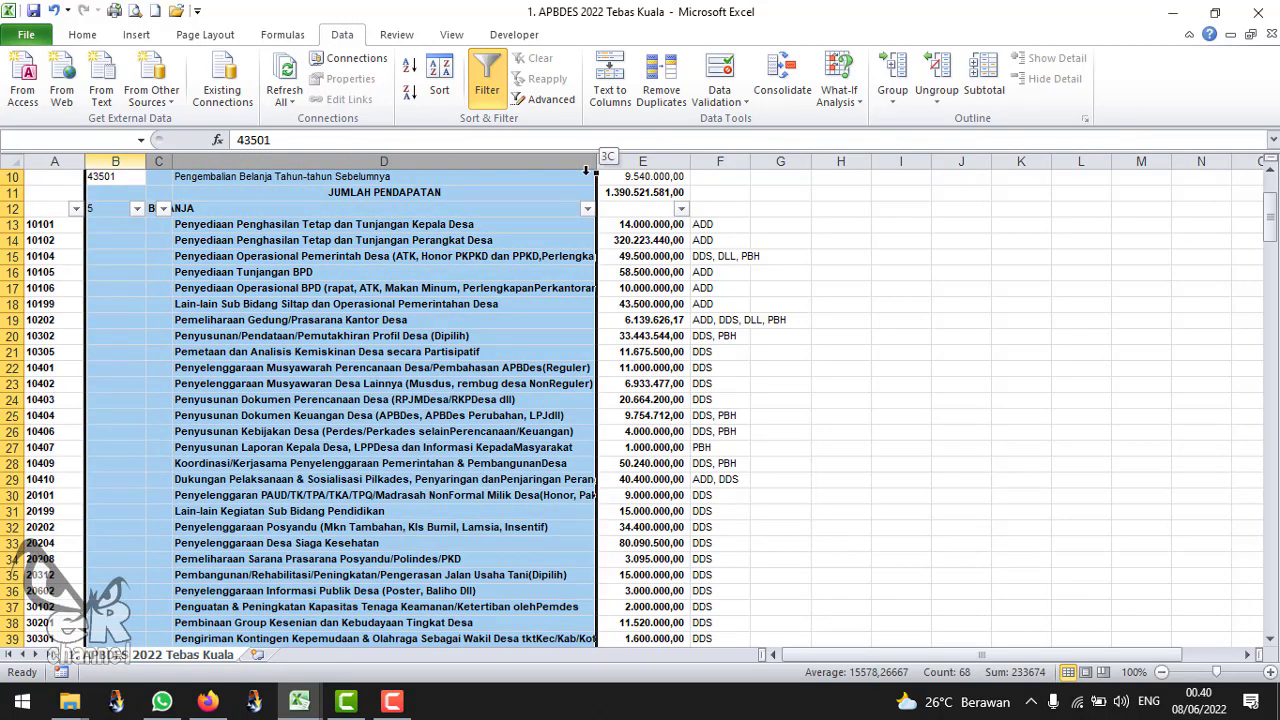
drag(587, 170, 640, 168)
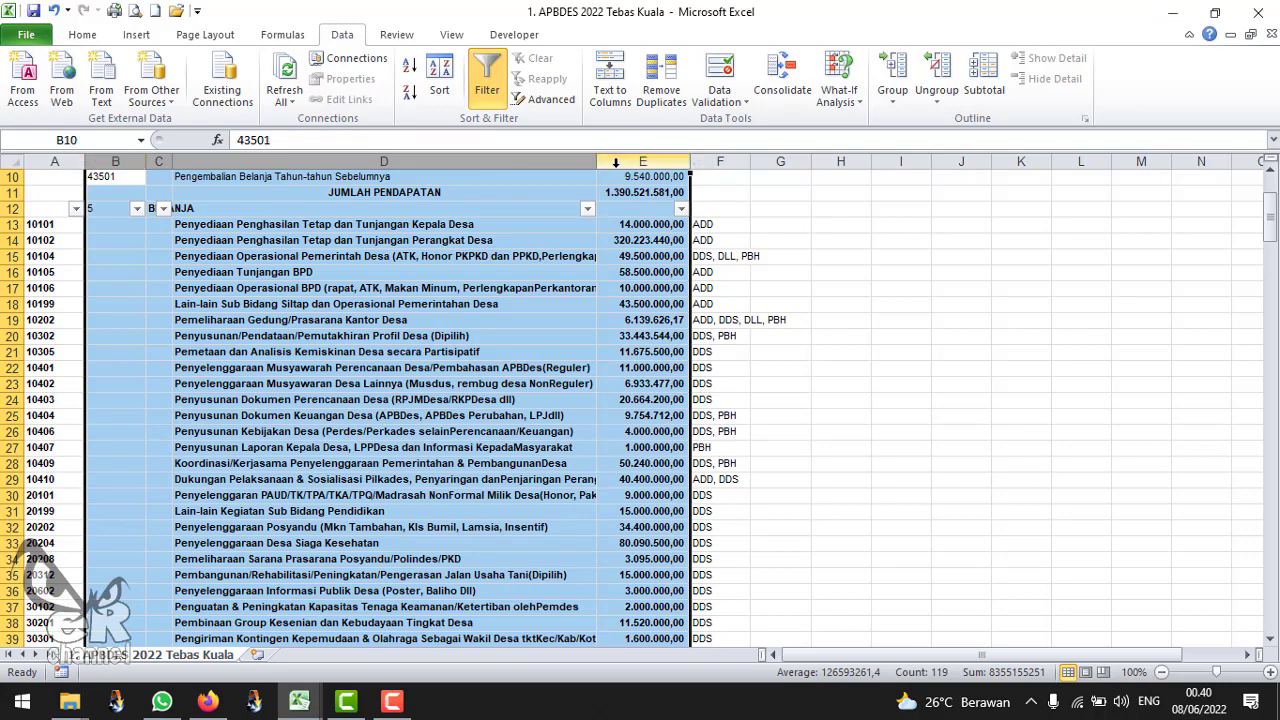
right_click(129, 161)
click(184, 284)
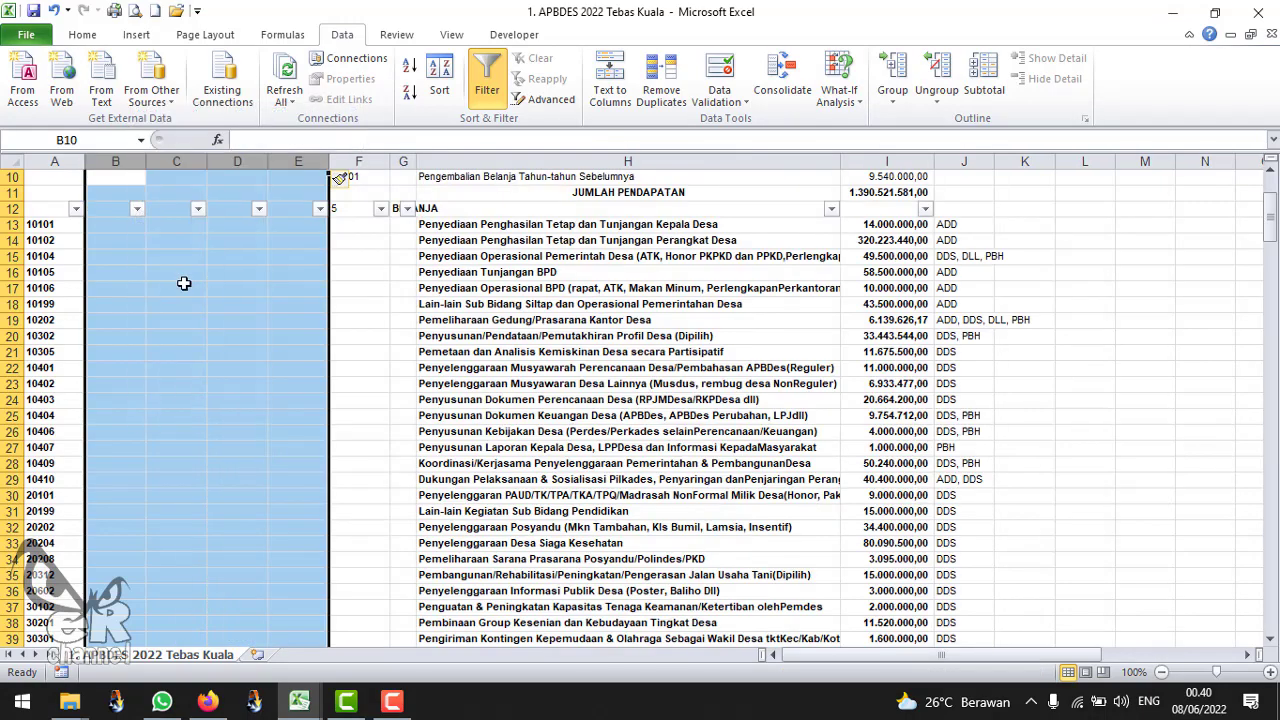
click(212, 306)
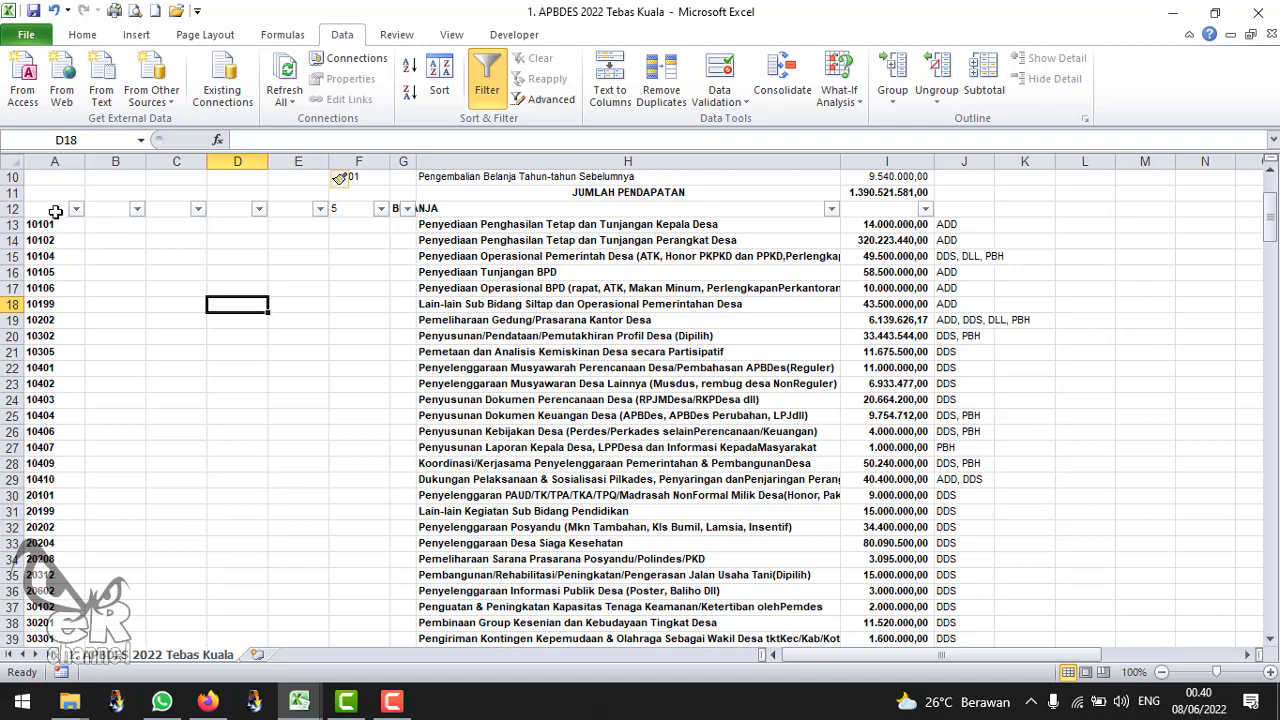
Examine the blank cells beside the activity codes in row 13 and the revenue codes in column F
drag(55, 161, 237, 161)
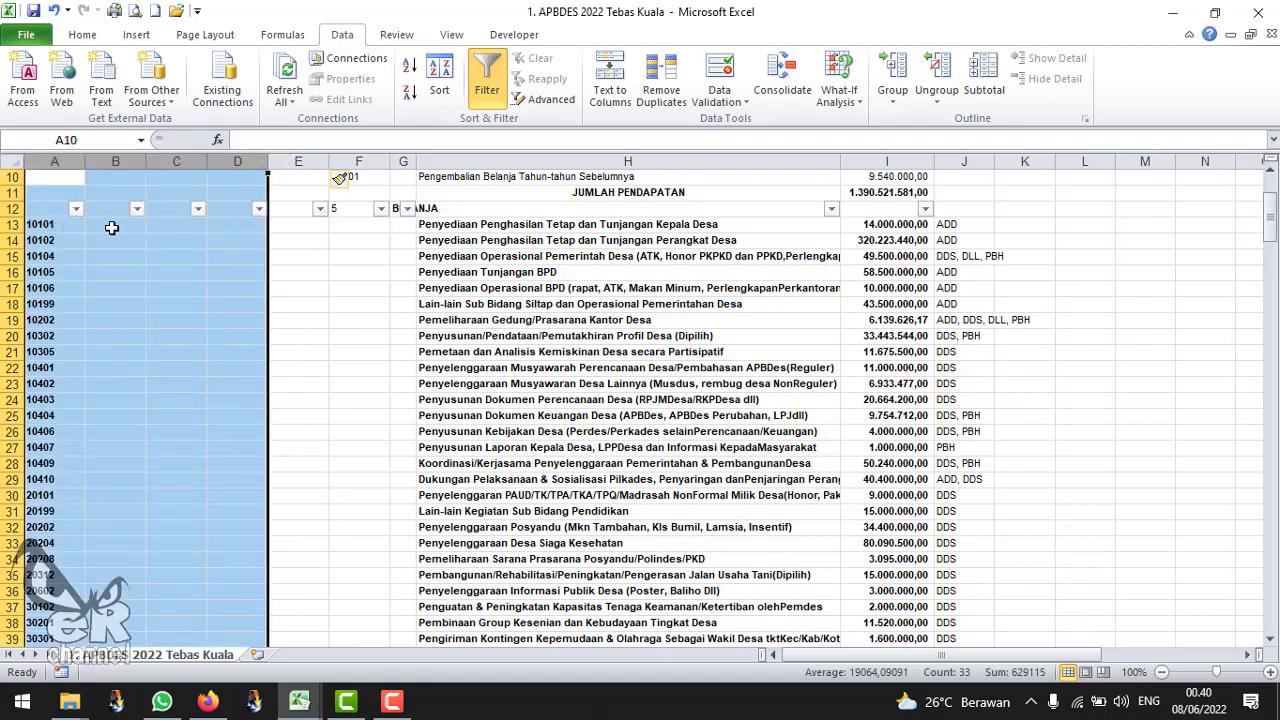
click(62, 226)
click(110, 224)
click(185, 224)
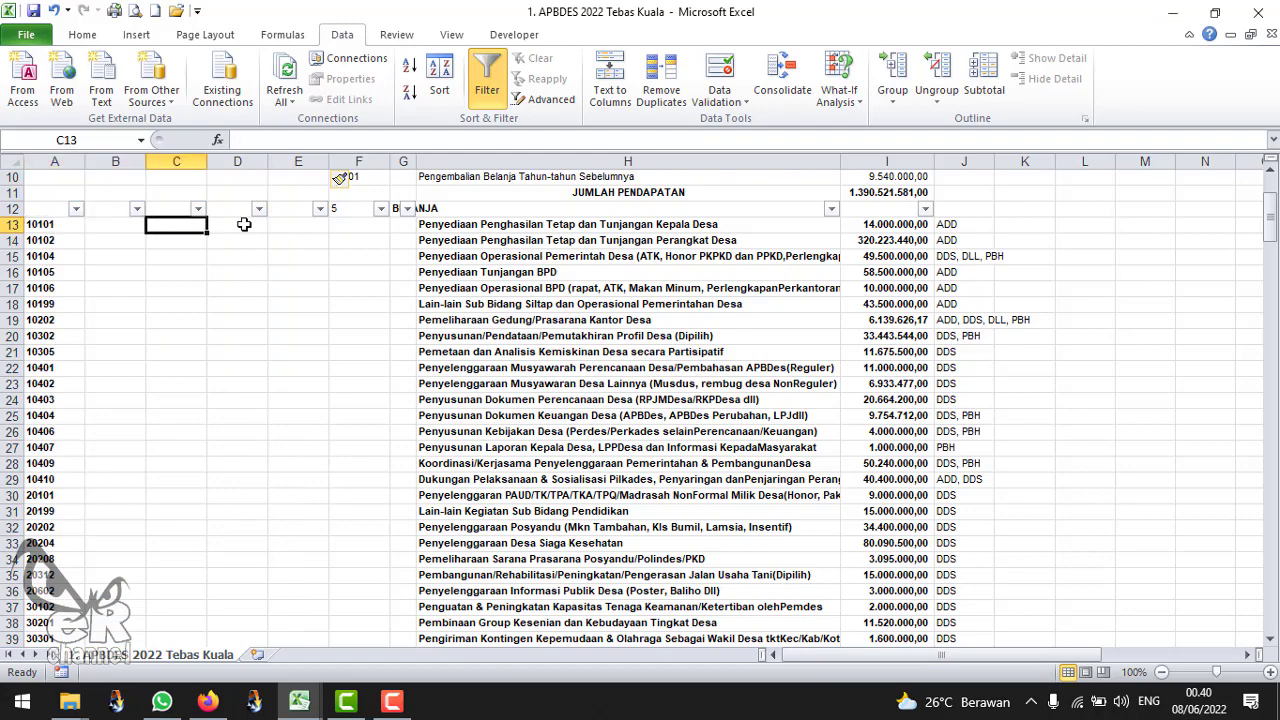
click(244, 224)
click(314, 224)
scroll(322, 250, down, 1)
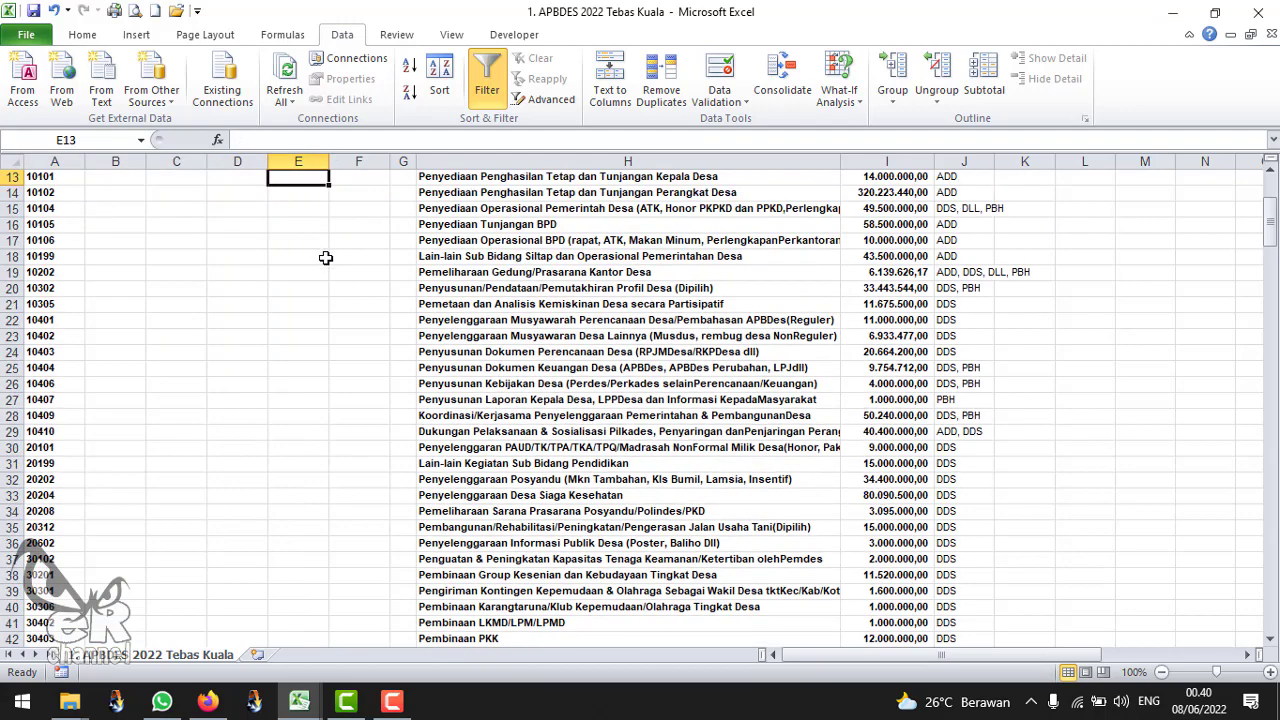
scroll(335, 262, up, 2)
click(368, 272)
scroll(368, 272, up, 2)
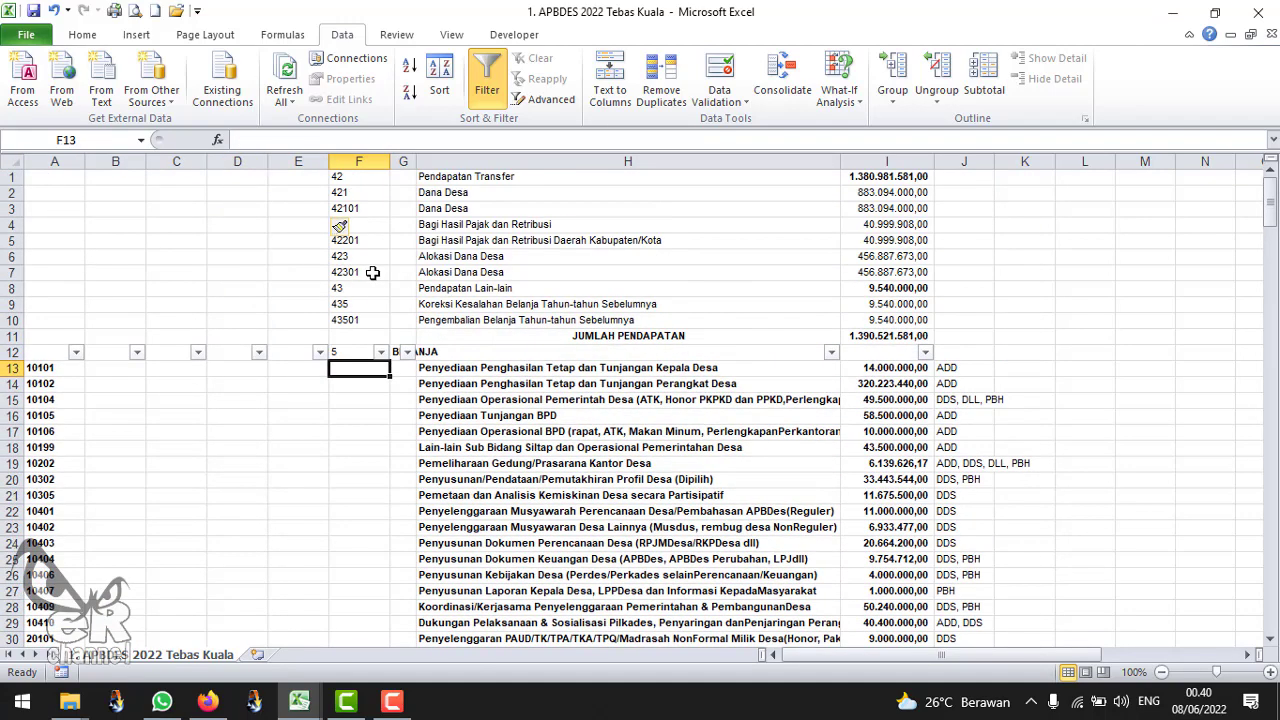
click(370, 158)
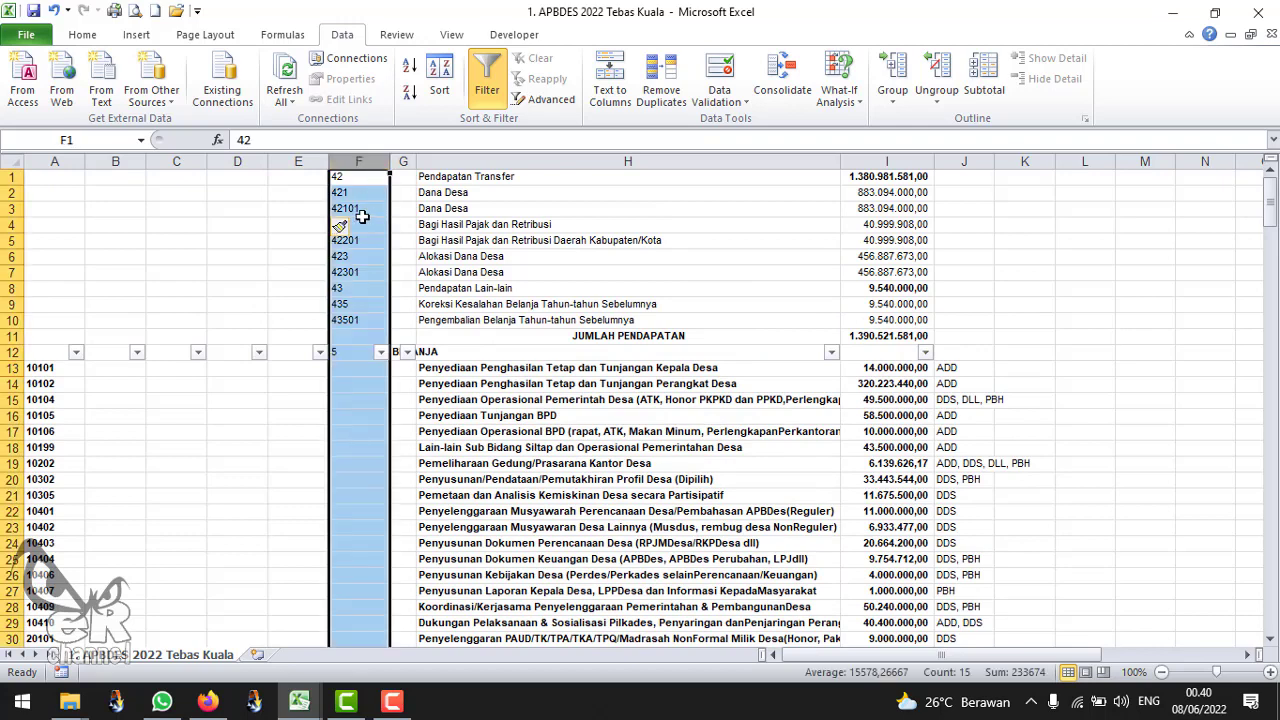
scroll(366, 225, down, 1)
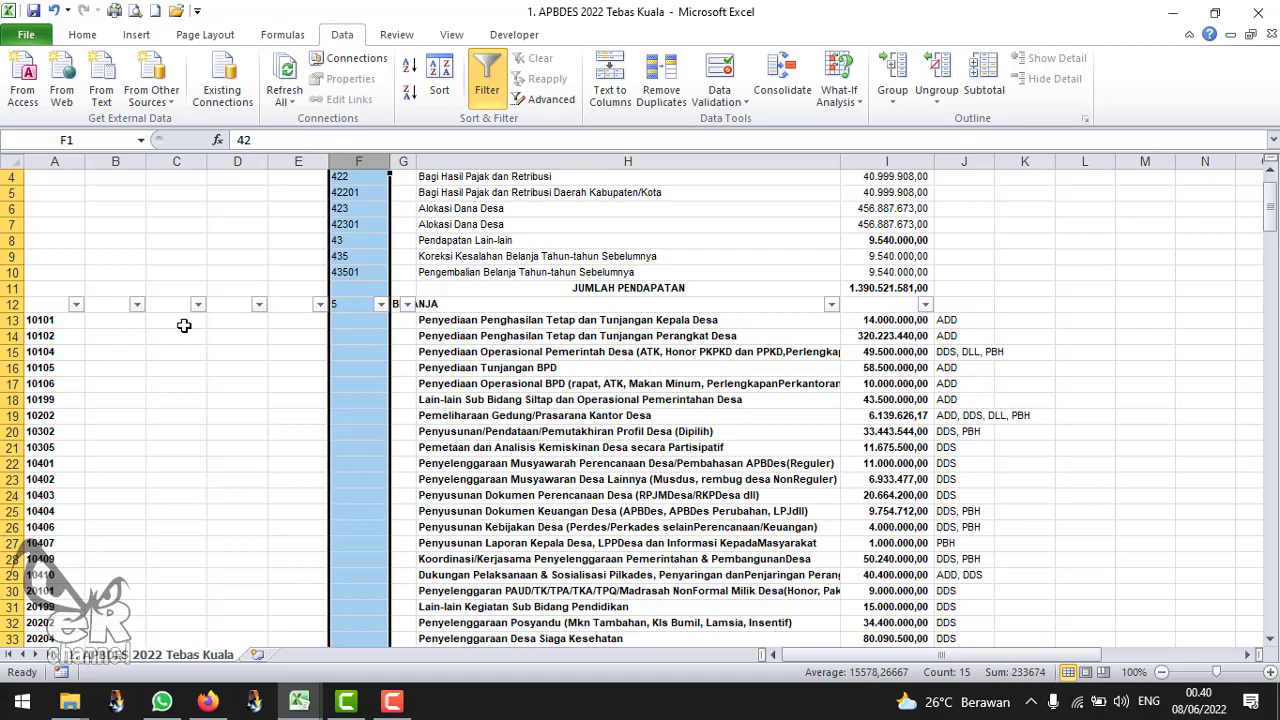
Select the activity codes in column A from row 13 down and start a Text to Columns conversion with Fixed width
drag(52, 320, 50, 606)
scroll(60, 580, up, 4)
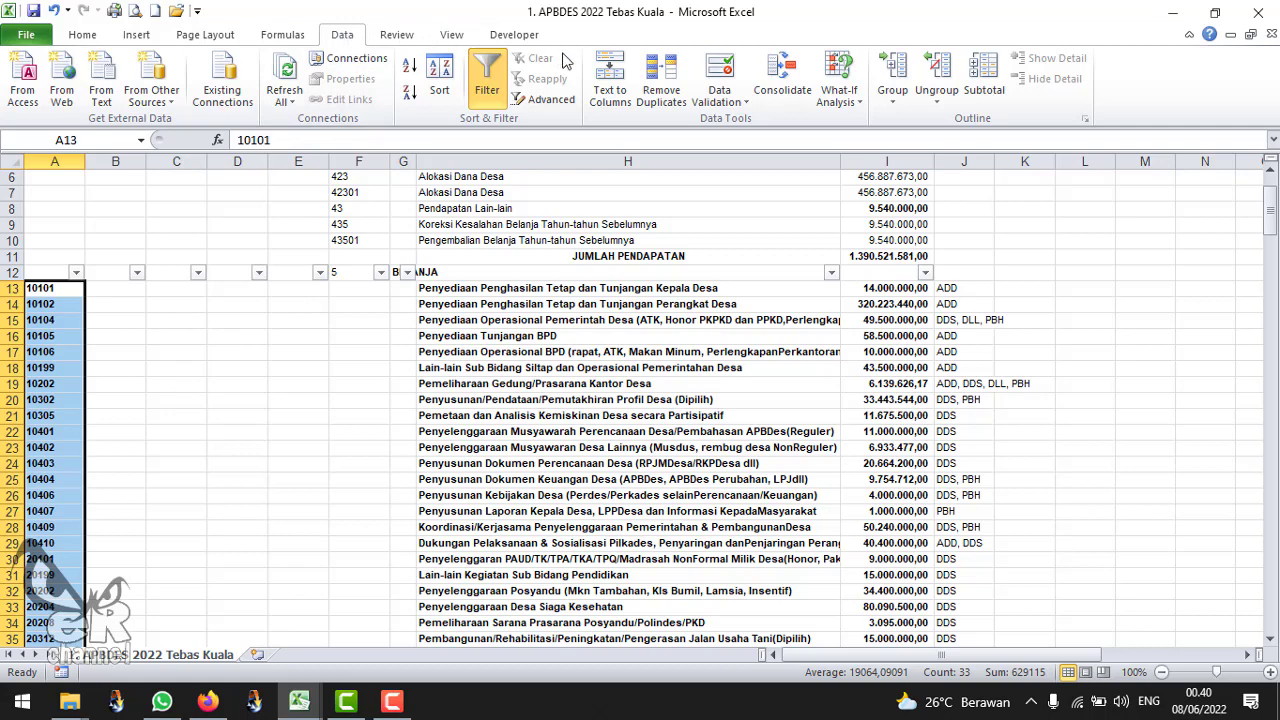
click(617, 104)
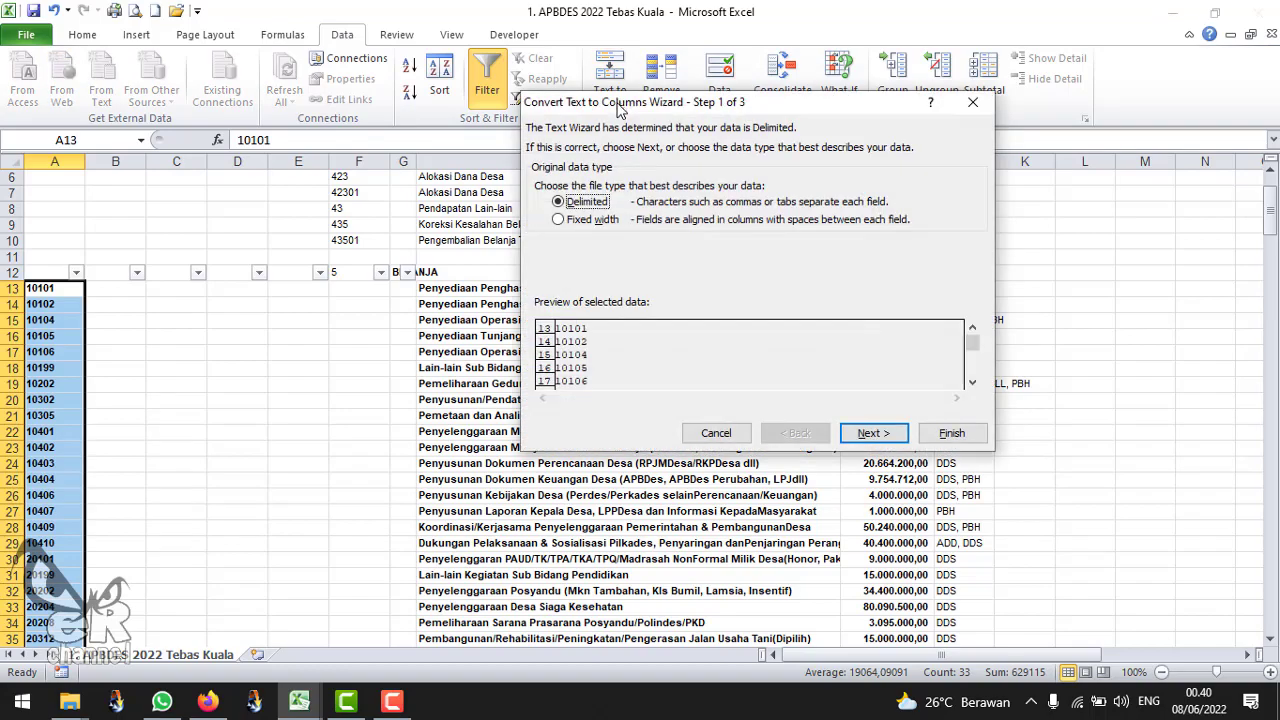
drag(679, 115, 490, 84)
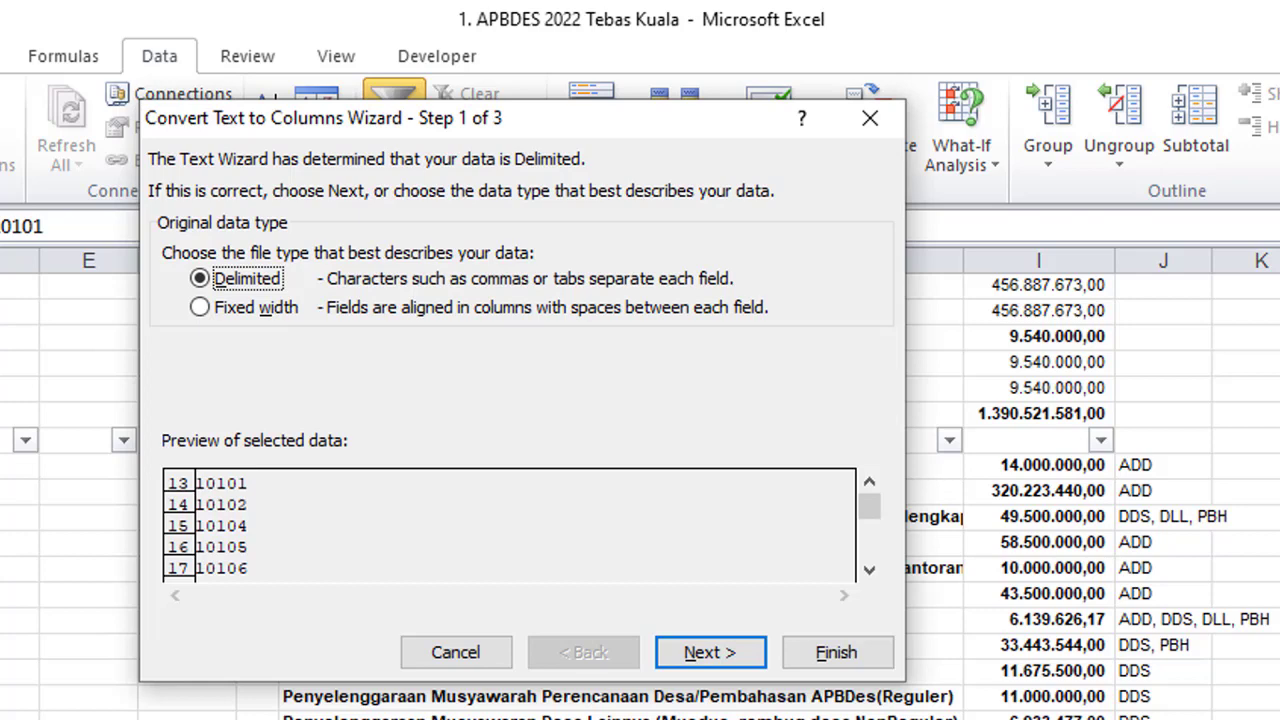
click(203, 312)
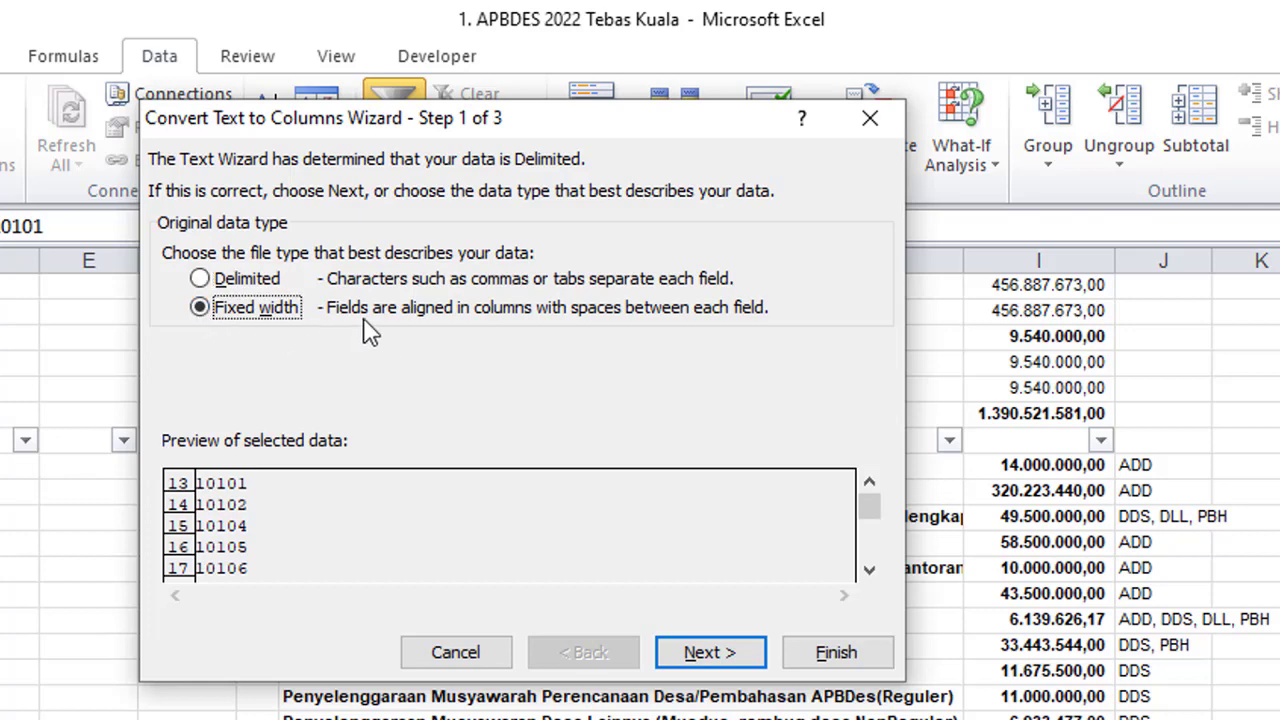
click(709, 653)
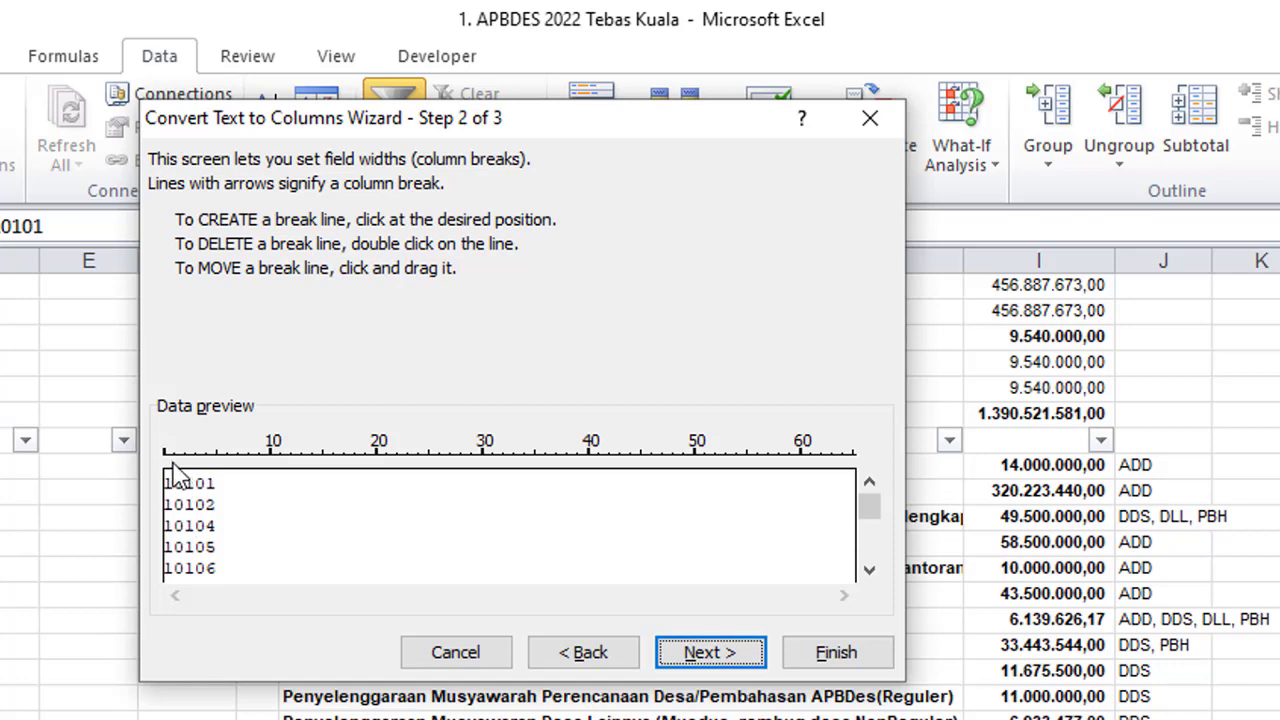
Place column breaks after the first, third and fifth digits of the codes and finish the conversion
click(173, 472)
click(196, 466)
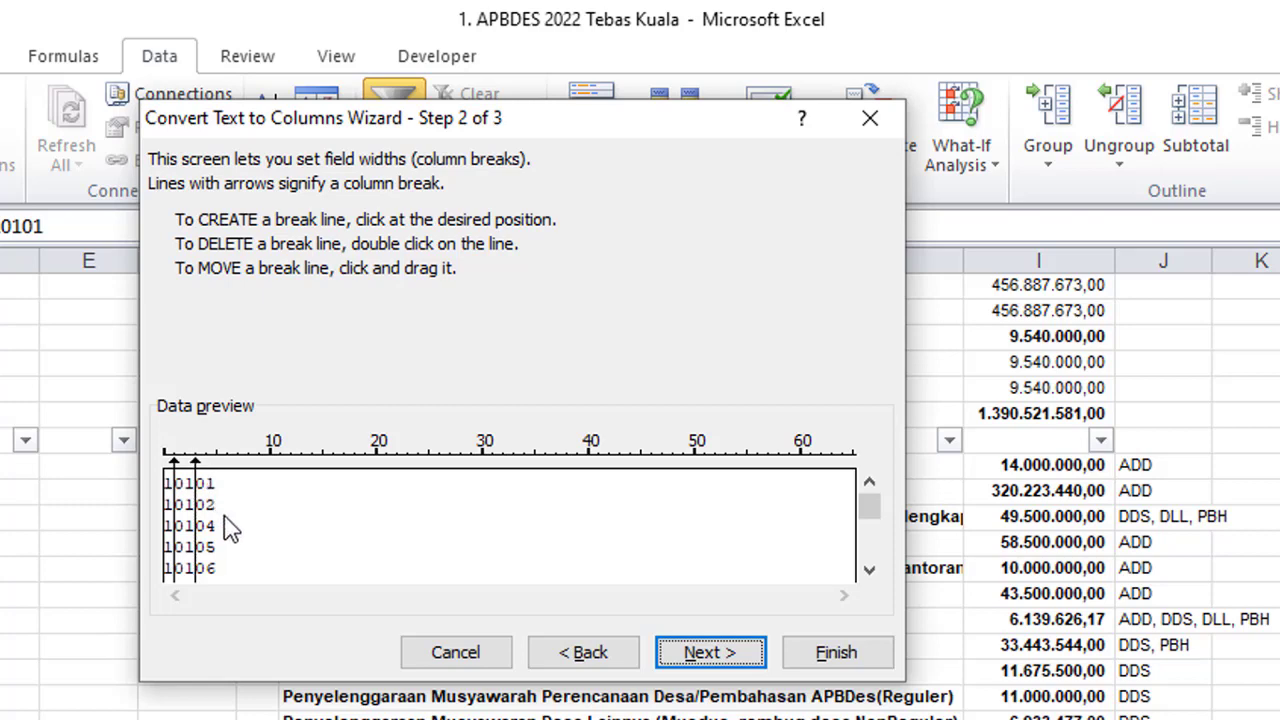
click(219, 470)
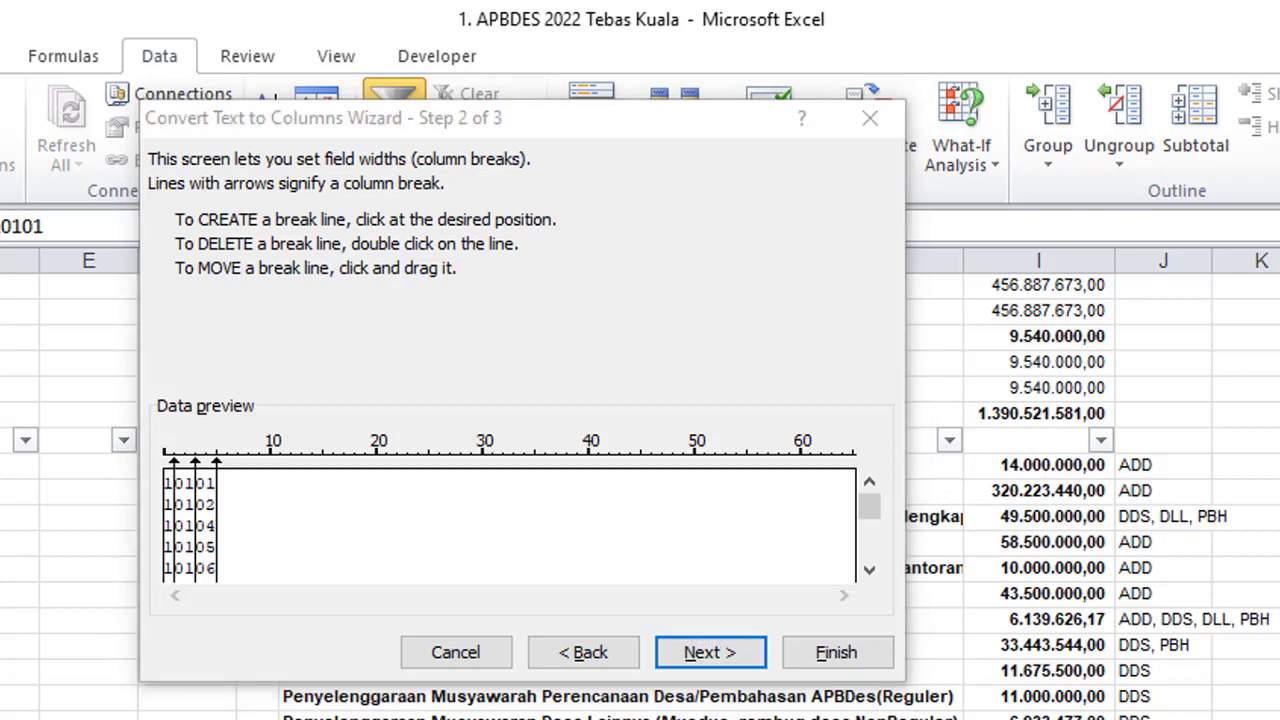
click(836, 652)
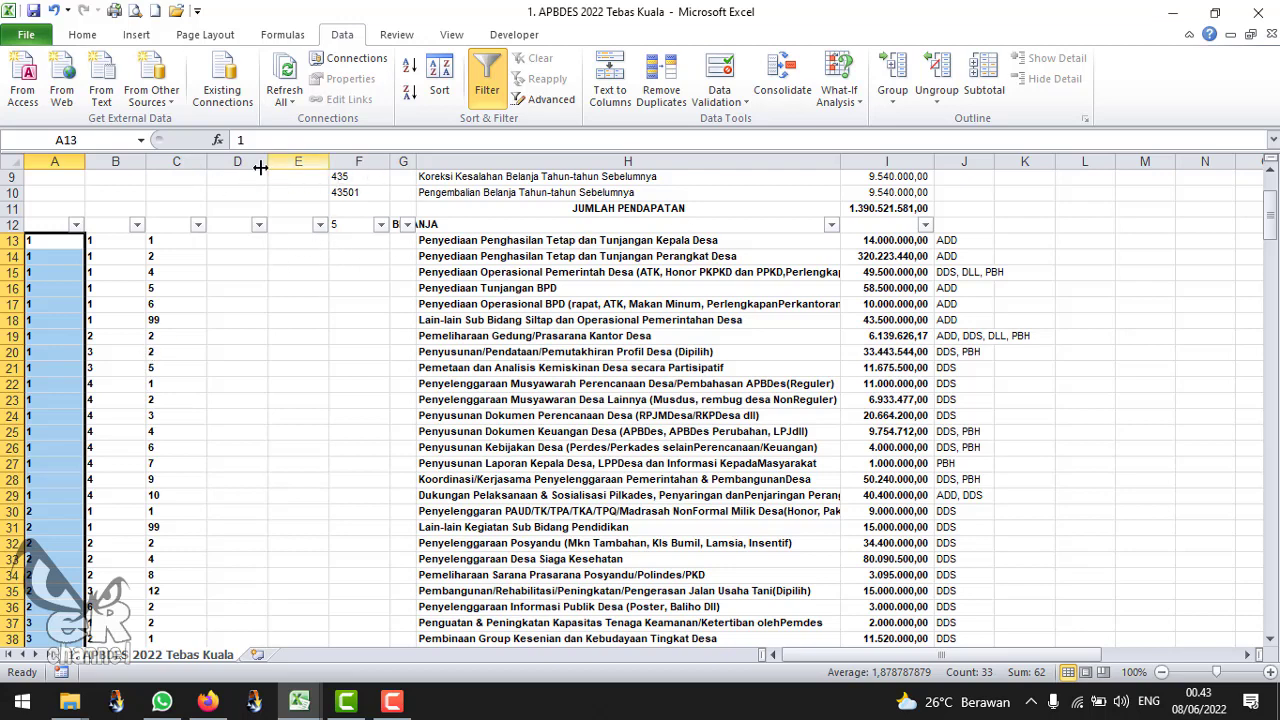
Delete the two unused blank columns D and E beside the split activity codes
drag(246, 162, 300, 162)
right_click(302, 163)
click(350, 305)
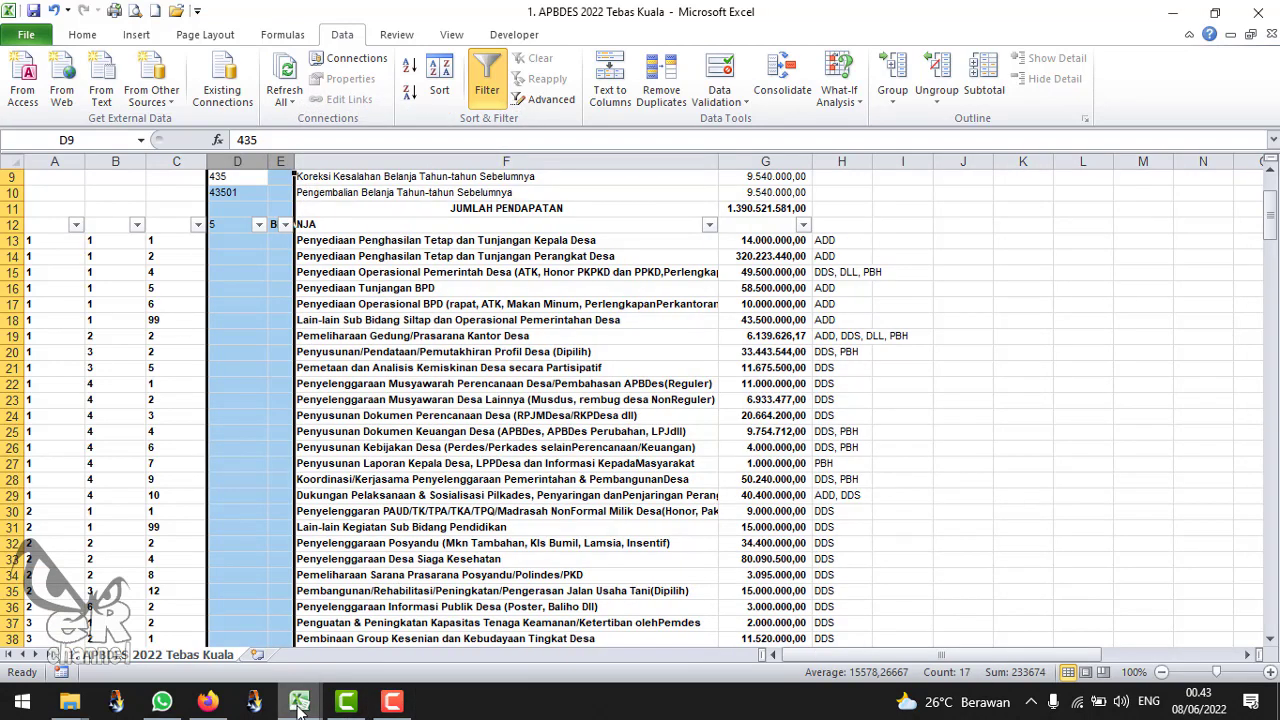
Switch to the template_isian_apbdes workbook and examine the sample rows 18 to 20 and KODE REKENING groups 1 (A to C) and 2 (D to G)
mouse_move(300, 705)
click(440, 596)
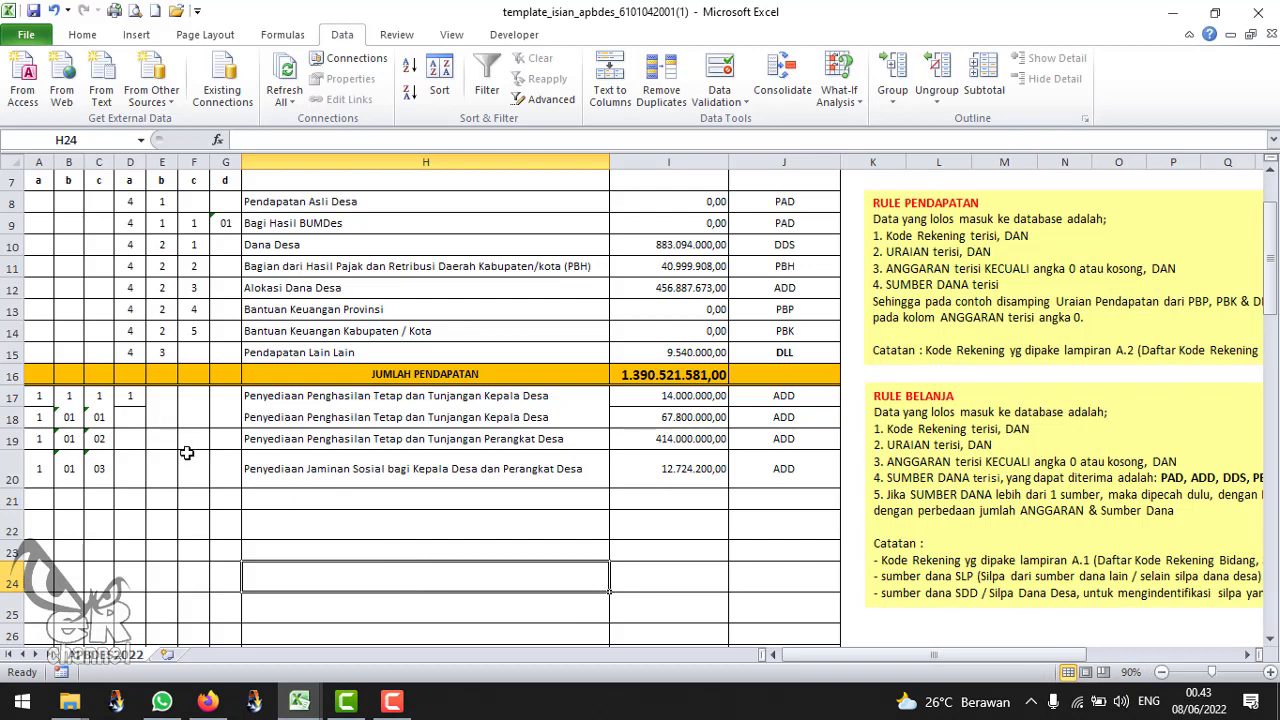
click(42, 422)
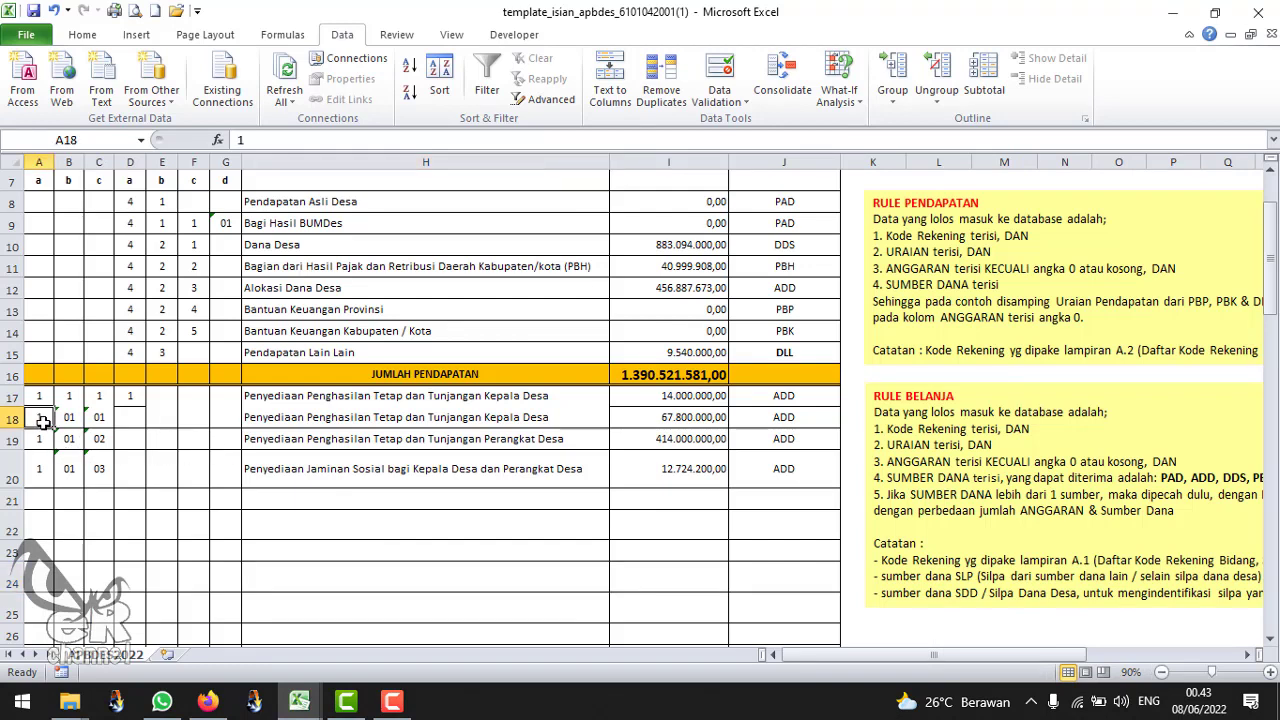
click(107, 444)
click(42, 419)
drag(41, 474, 232, 470)
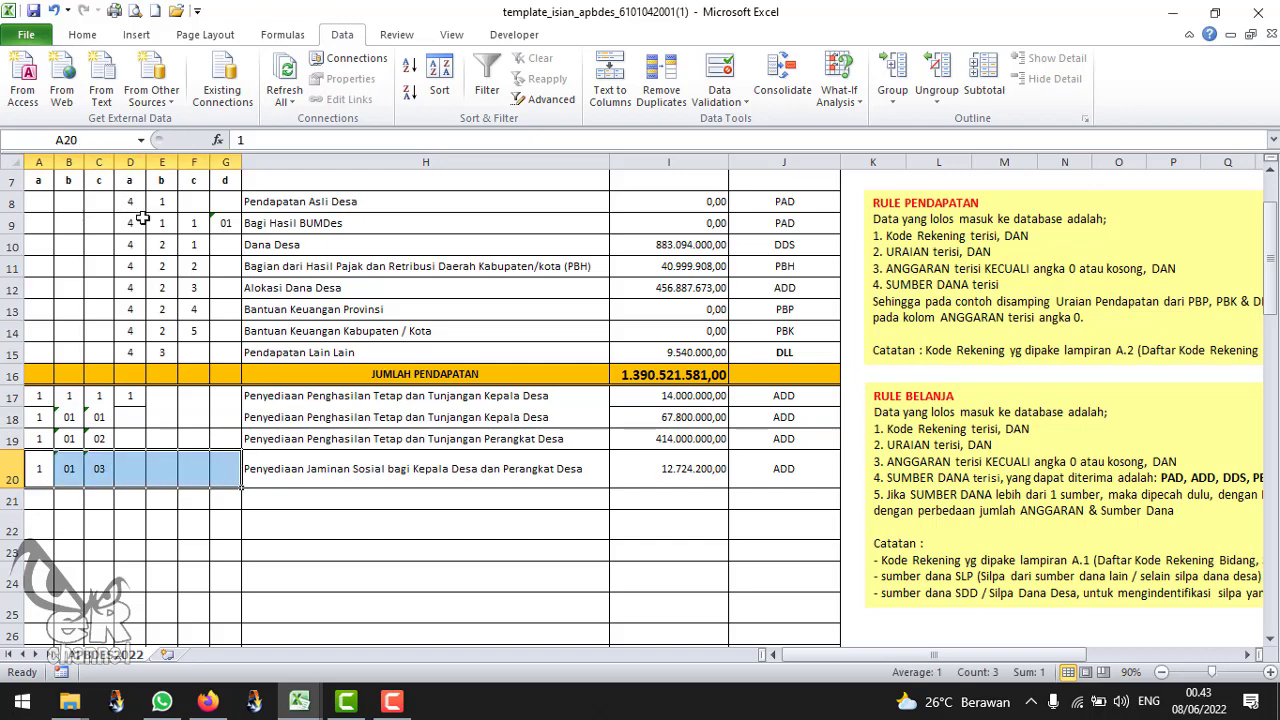
scroll(143, 275, up, 2)
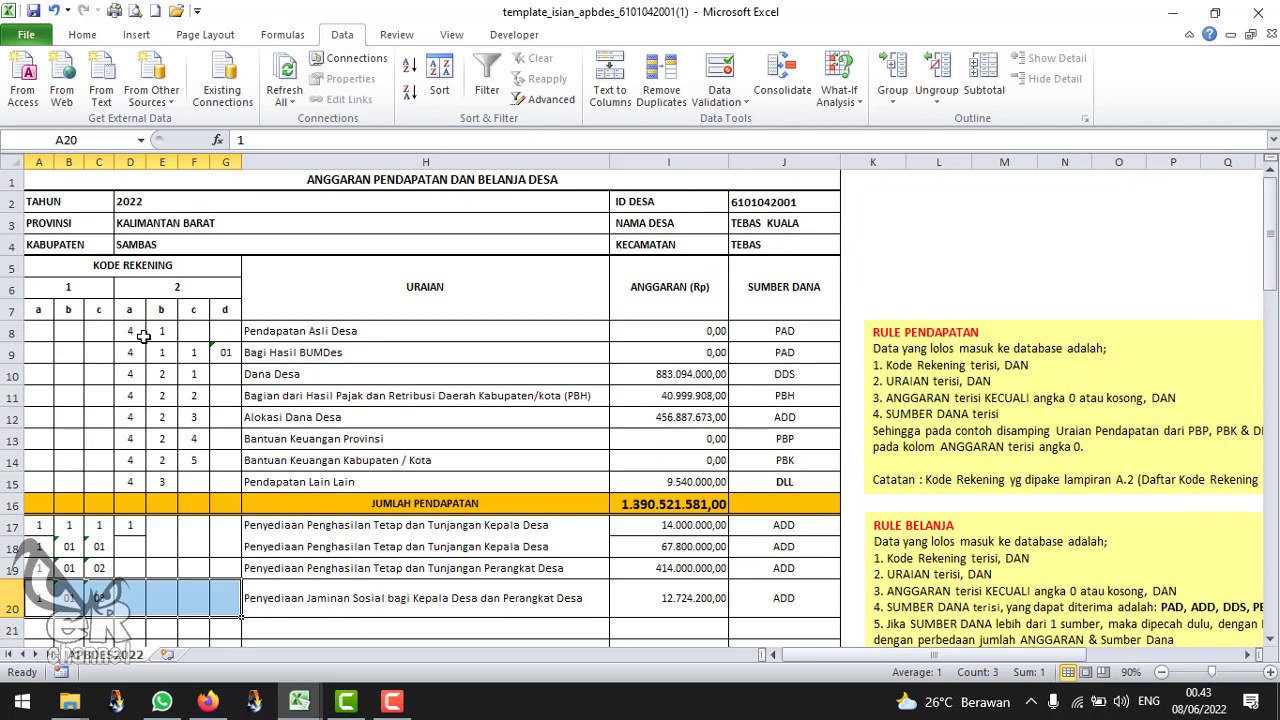
click(130, 162)
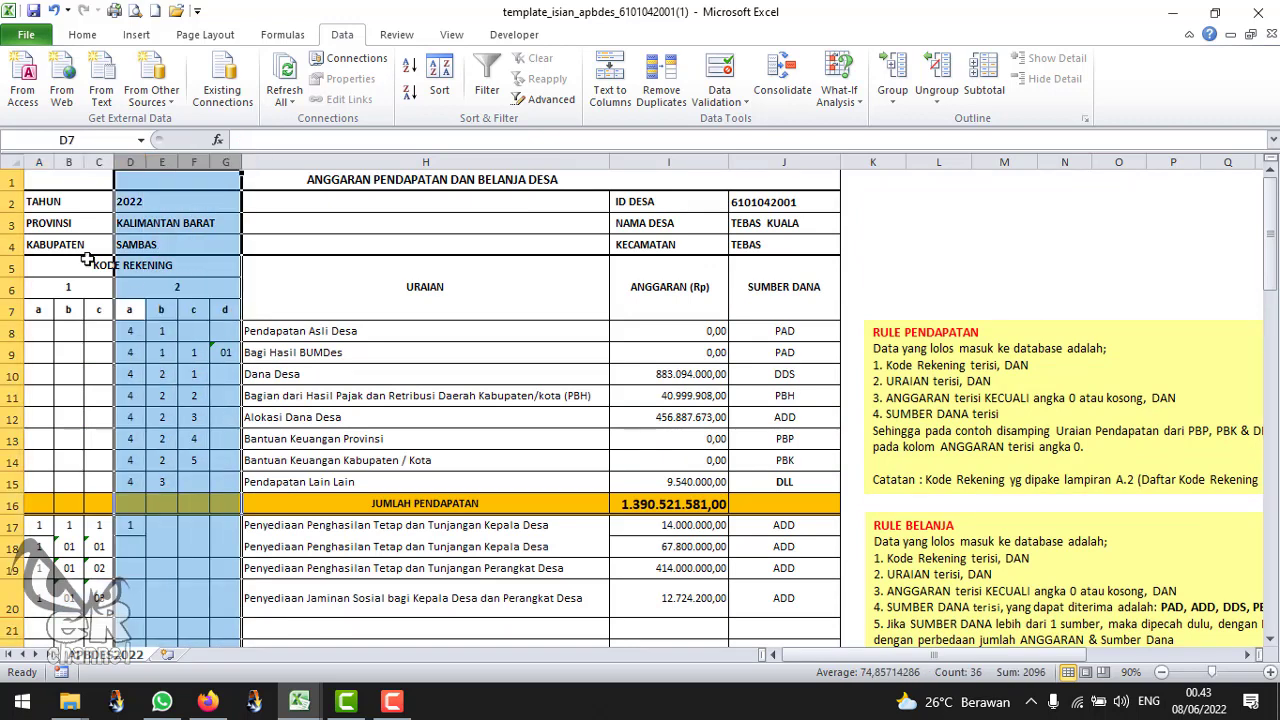
drag(38, 162, 95, 160)
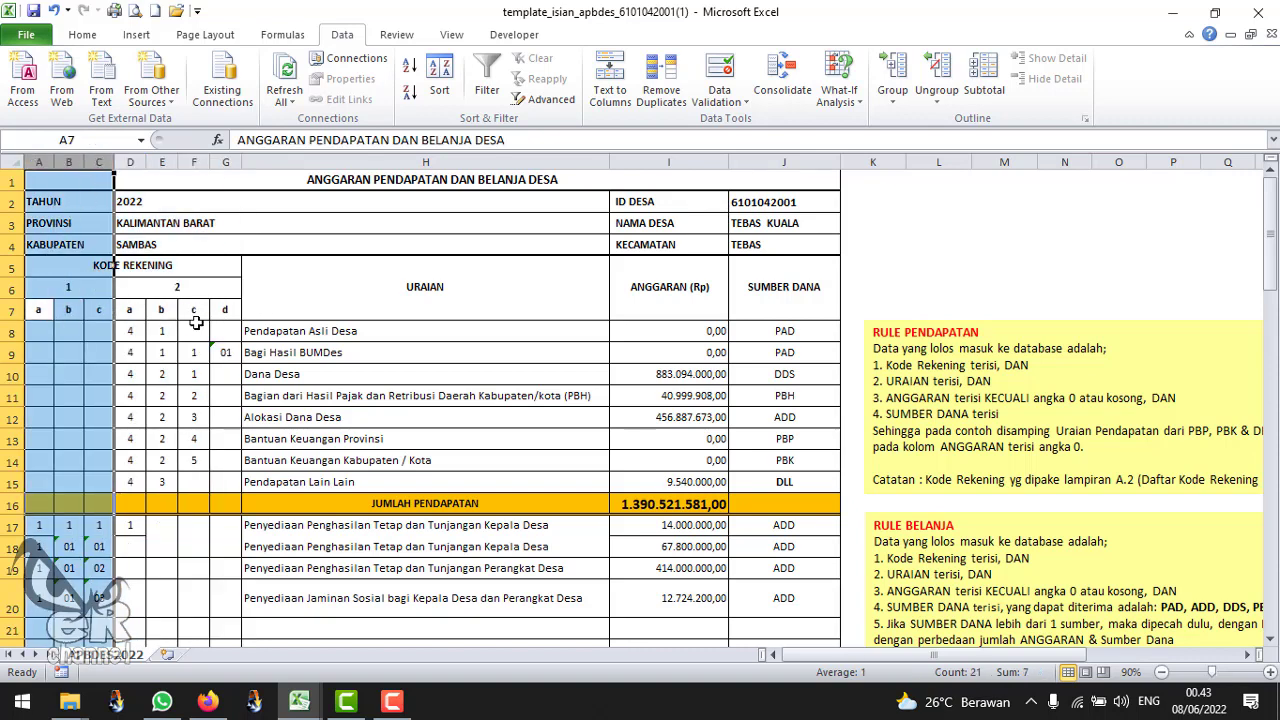
scroll(196, 322, down, 2)
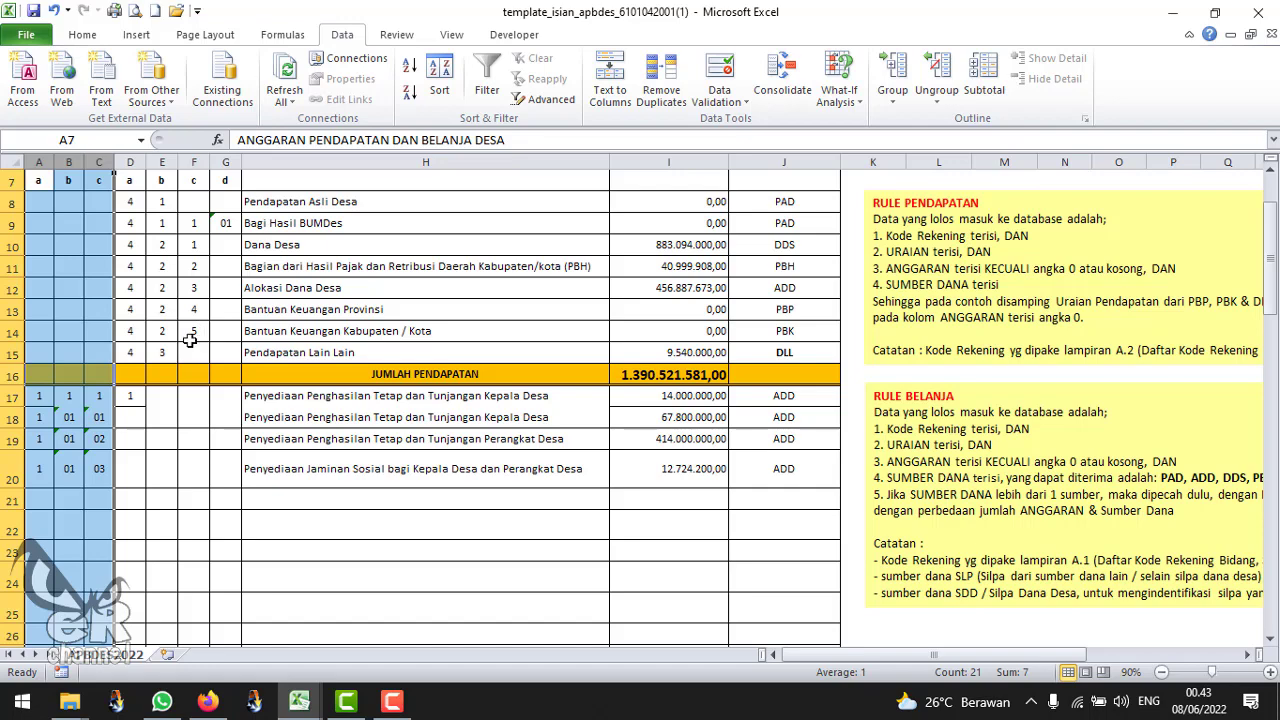
scroll(190, 340, up, 1)
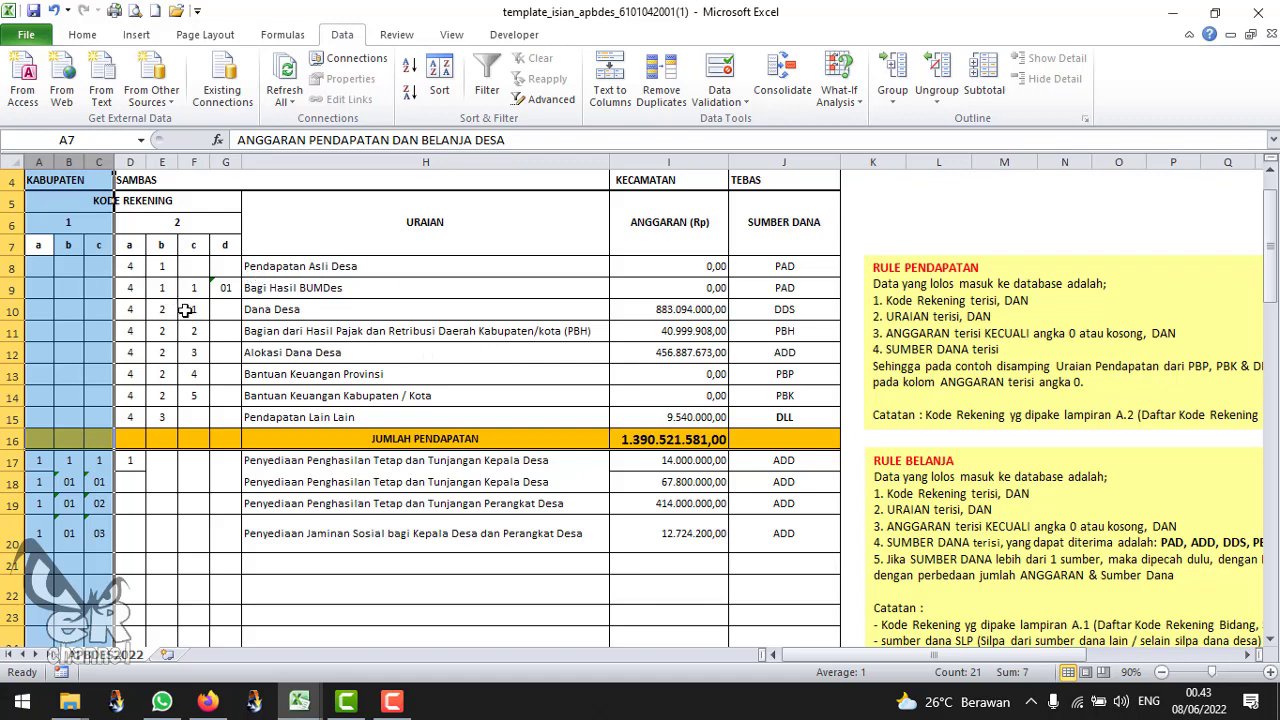
click(156, 222)
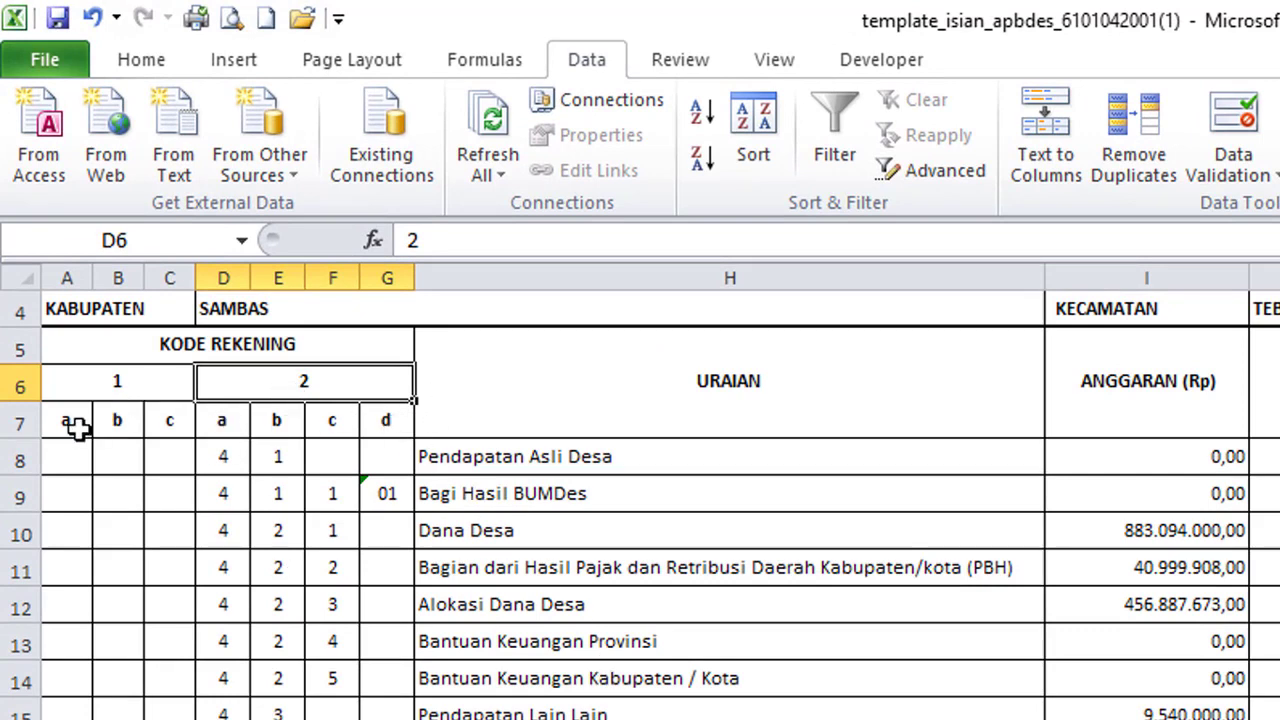
Clear cells A17 to D17 in the template and enter the code 1, '01, '01 in A17 to C17
drag(70, 267, 157, 268)
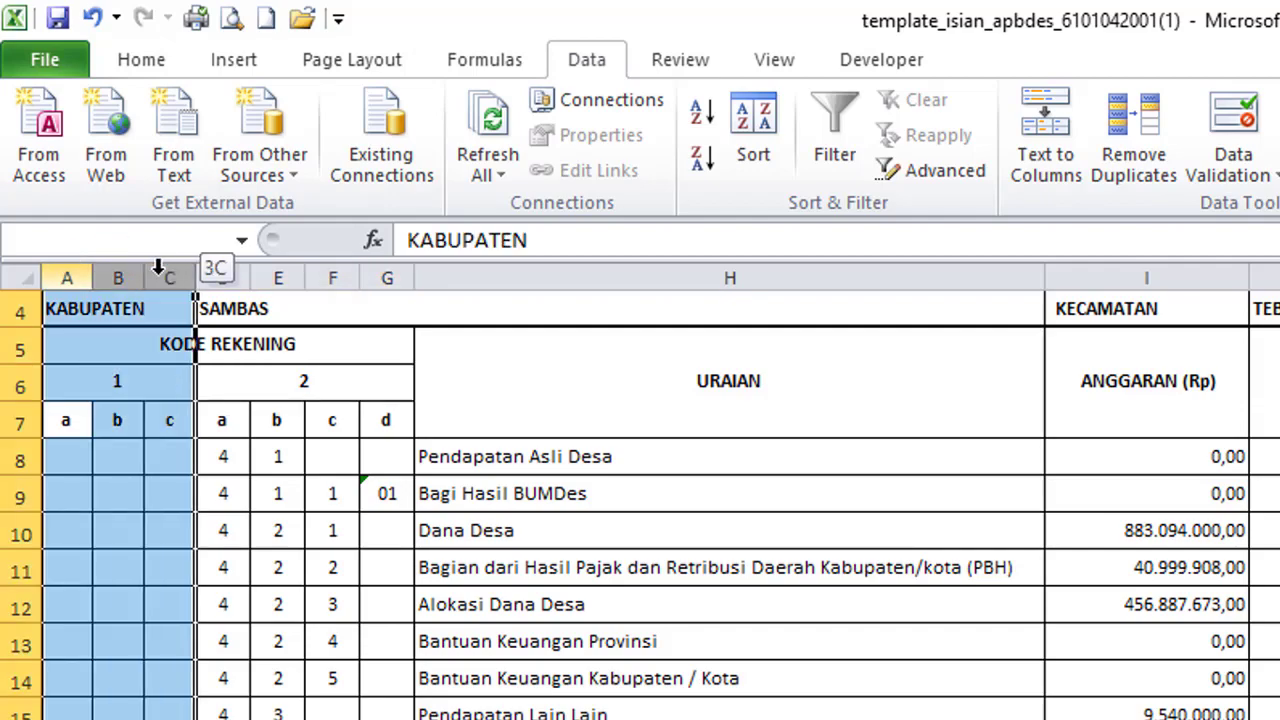
scroll(294, 597, down, 2)
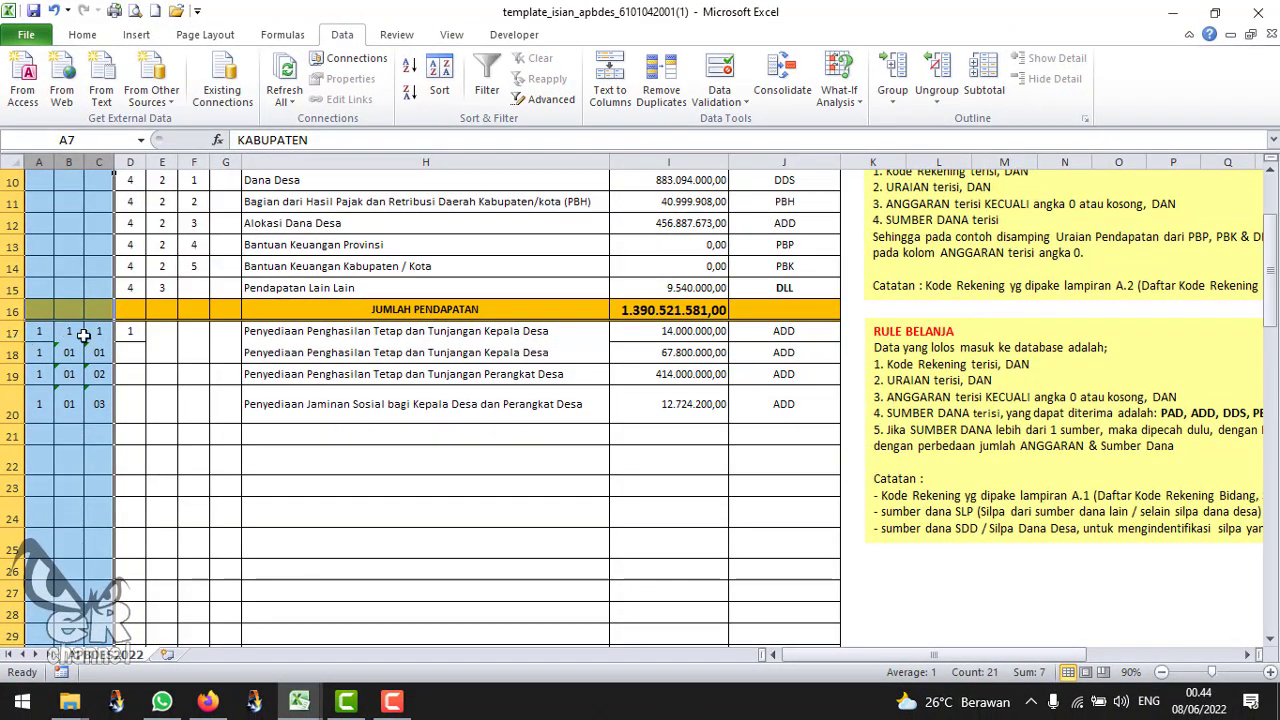
drag(45, 332, 120, 331)
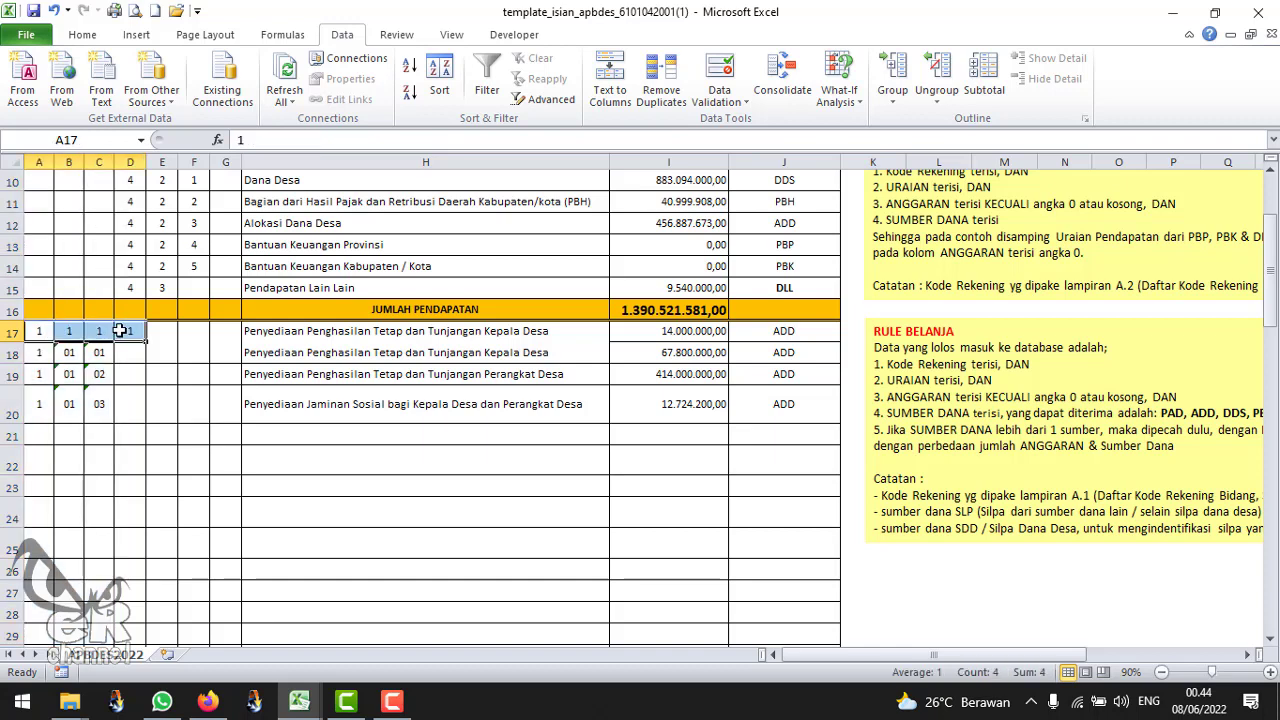
key(Delete)
click(42, 332)
text(1)
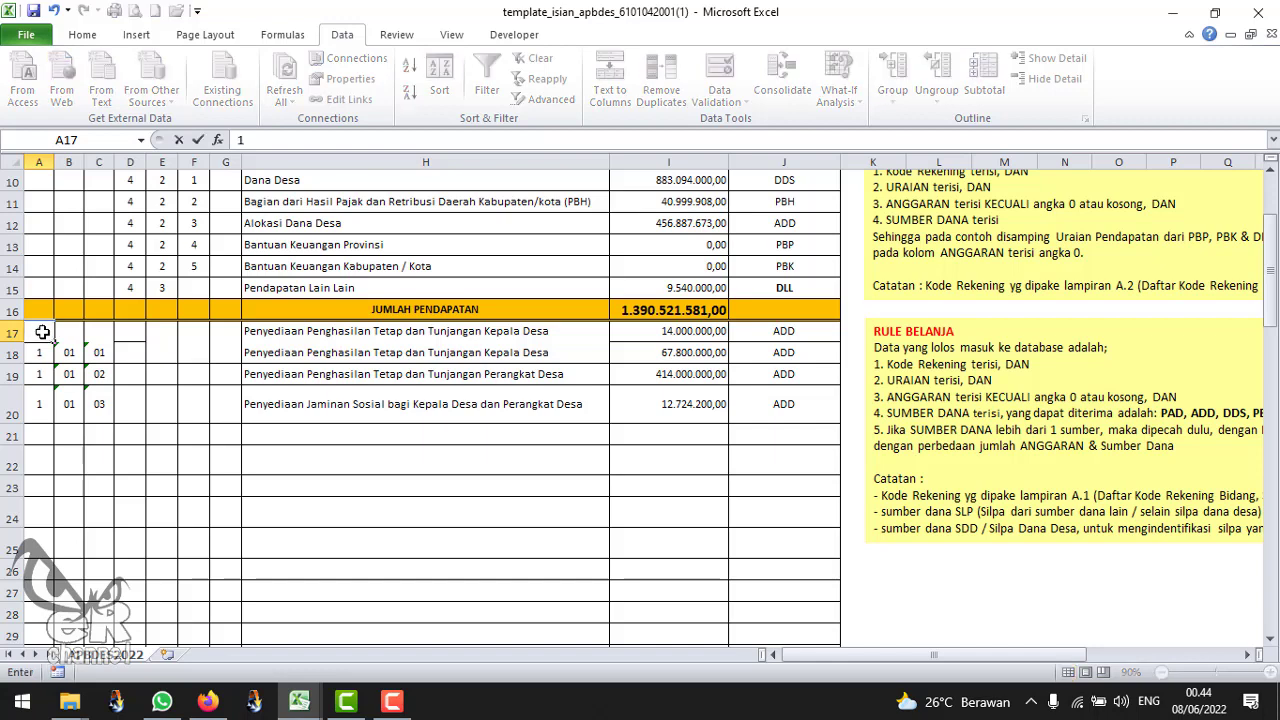
key(Tab)
text(')
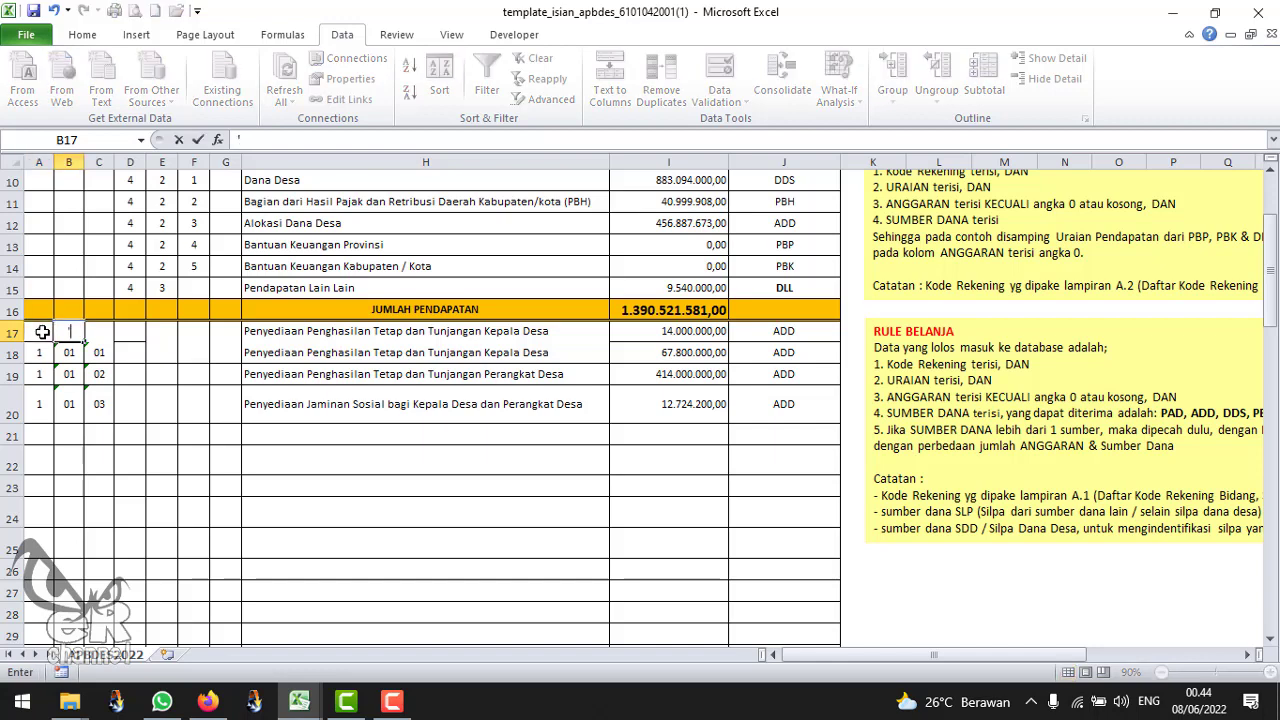
key(Tab)
text(')
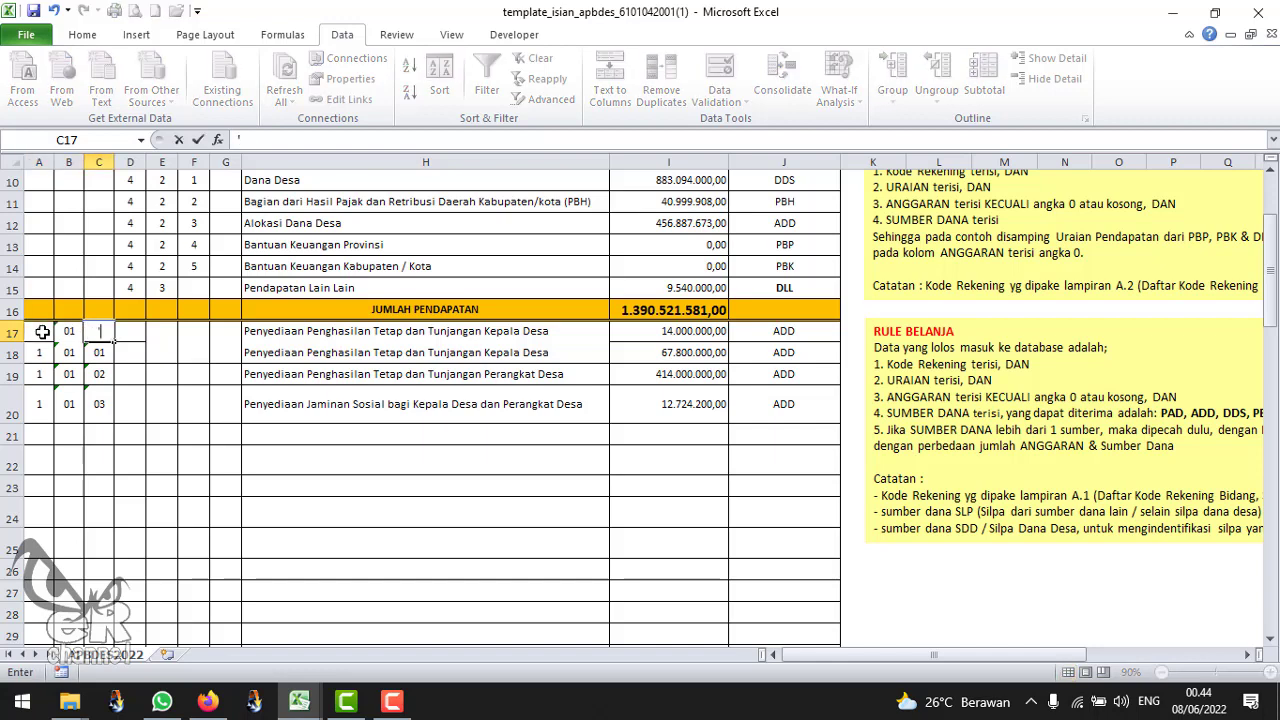
text(01)
key(Tab)
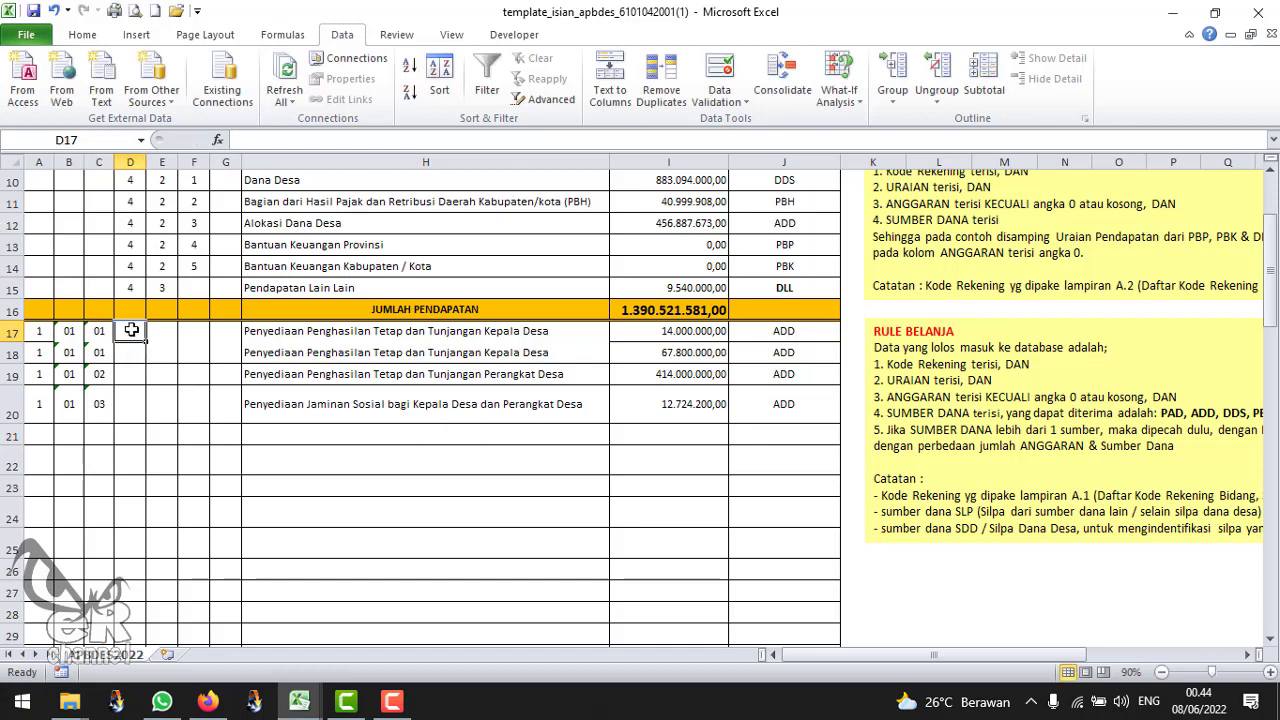
Compare the template's code cells in rows 17 to 20 with the split codes in columns A to C of the 1. APBDES 2022 Tebas Kuala workbook
drag(132, 331, 232, 452)
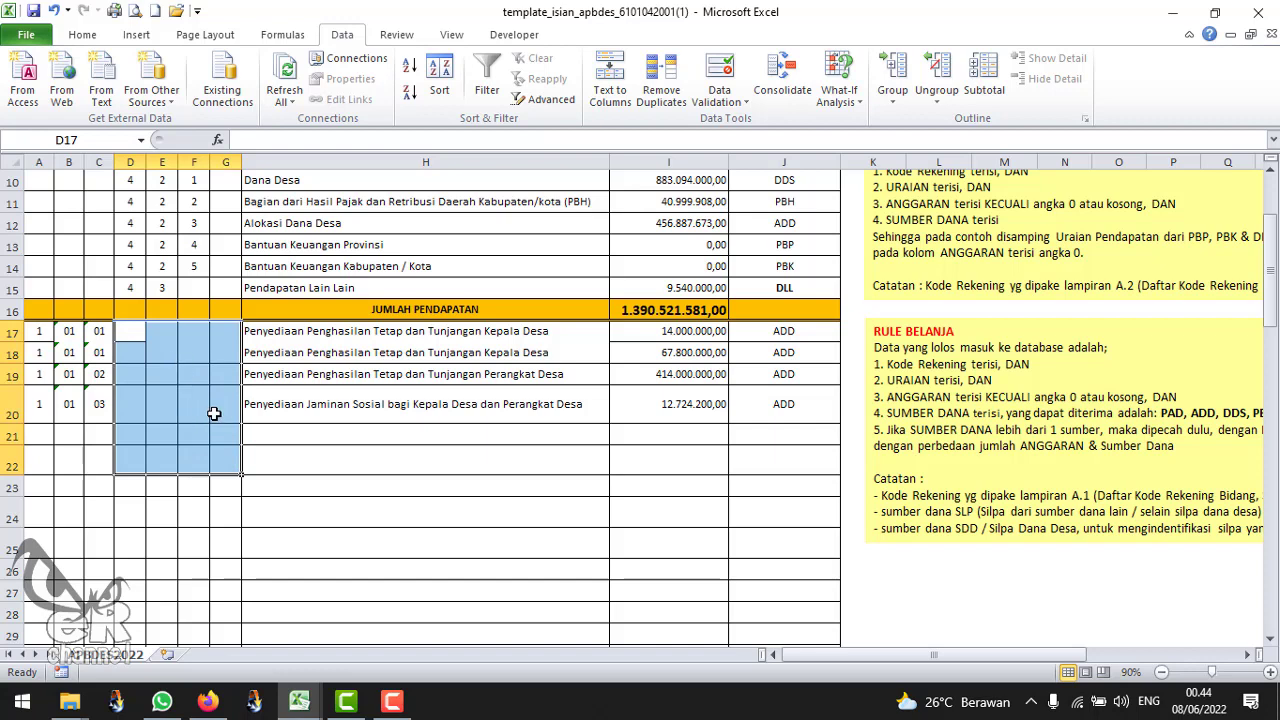
drag(42, 335, 95, 405)
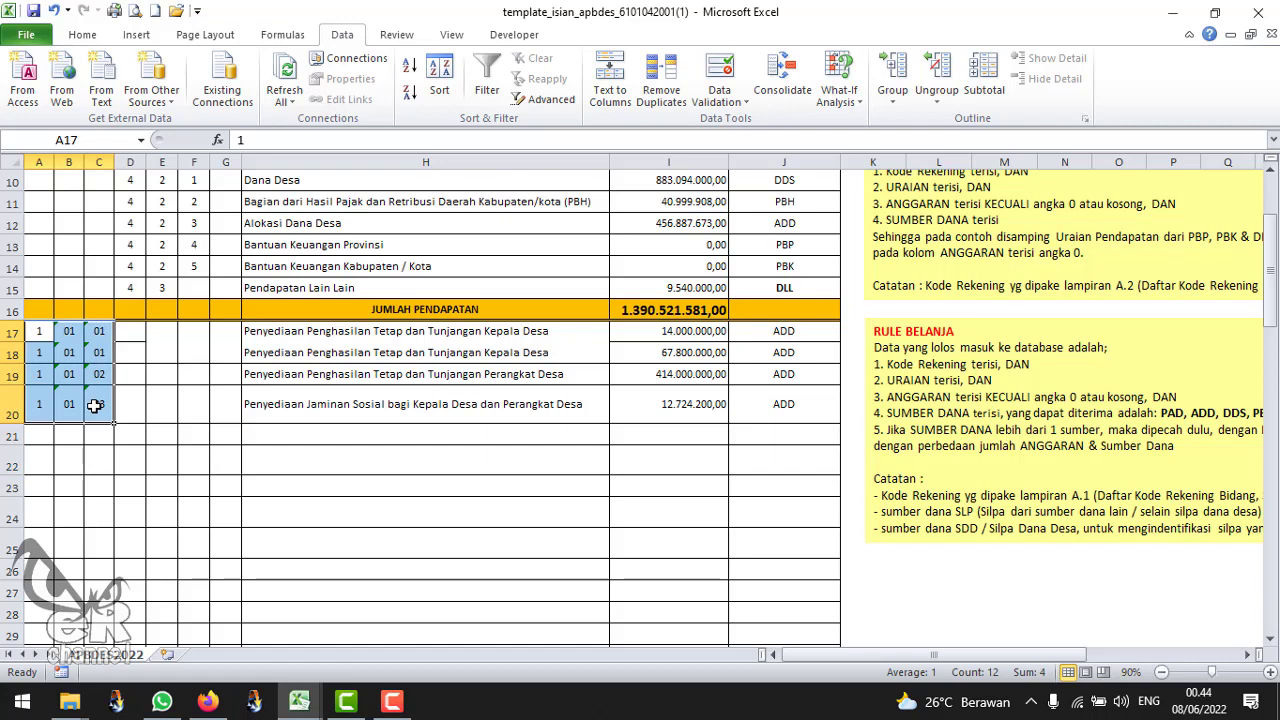
click(299, 702)
click(278, 645)
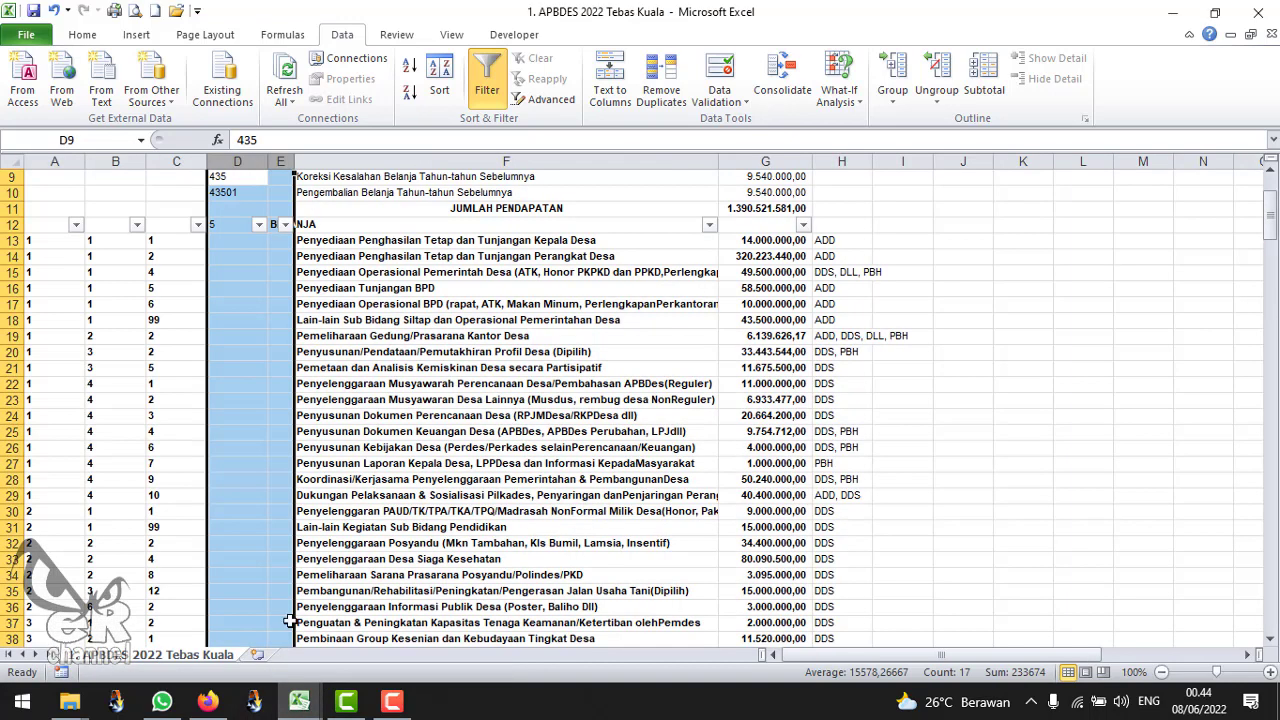
scroll(268, 560, up, 4)
scroll(258, 553, down, 7)
scroll(254, 550, up, 2)
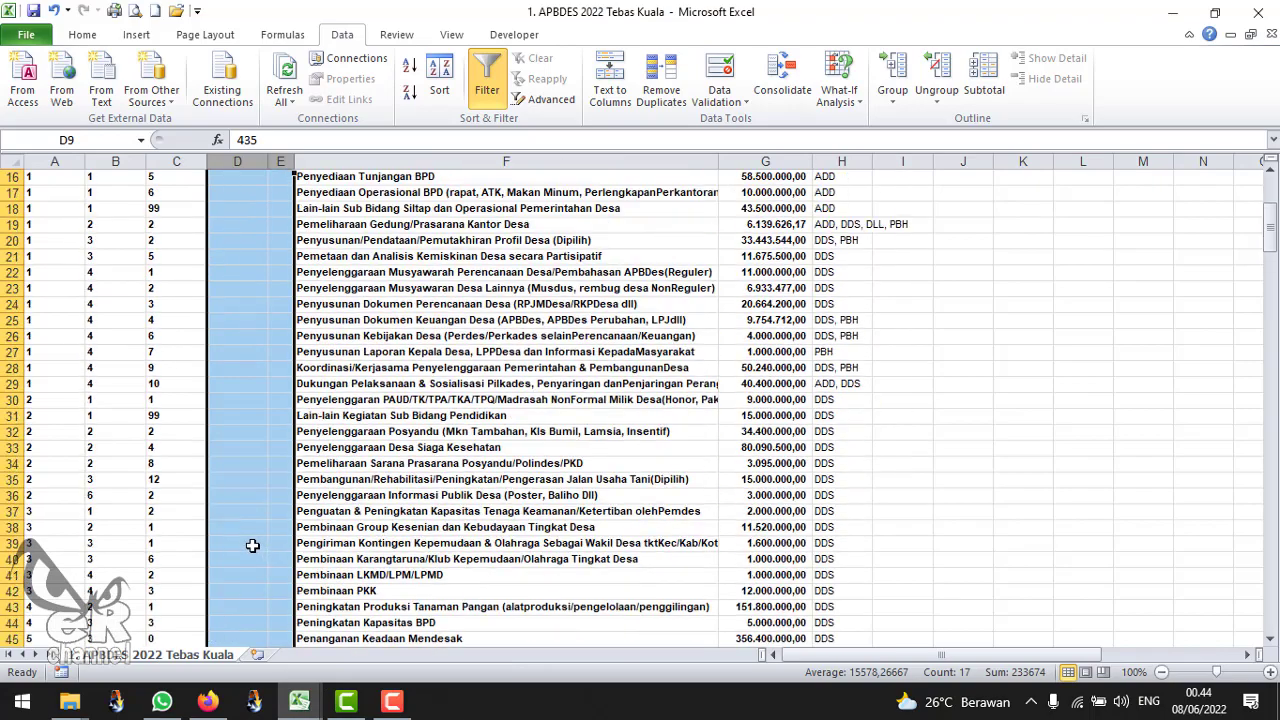
scroll(252, 545, down, 3)
scroll(200, 538, up, 4)
scroll(92, 346, up, 3)
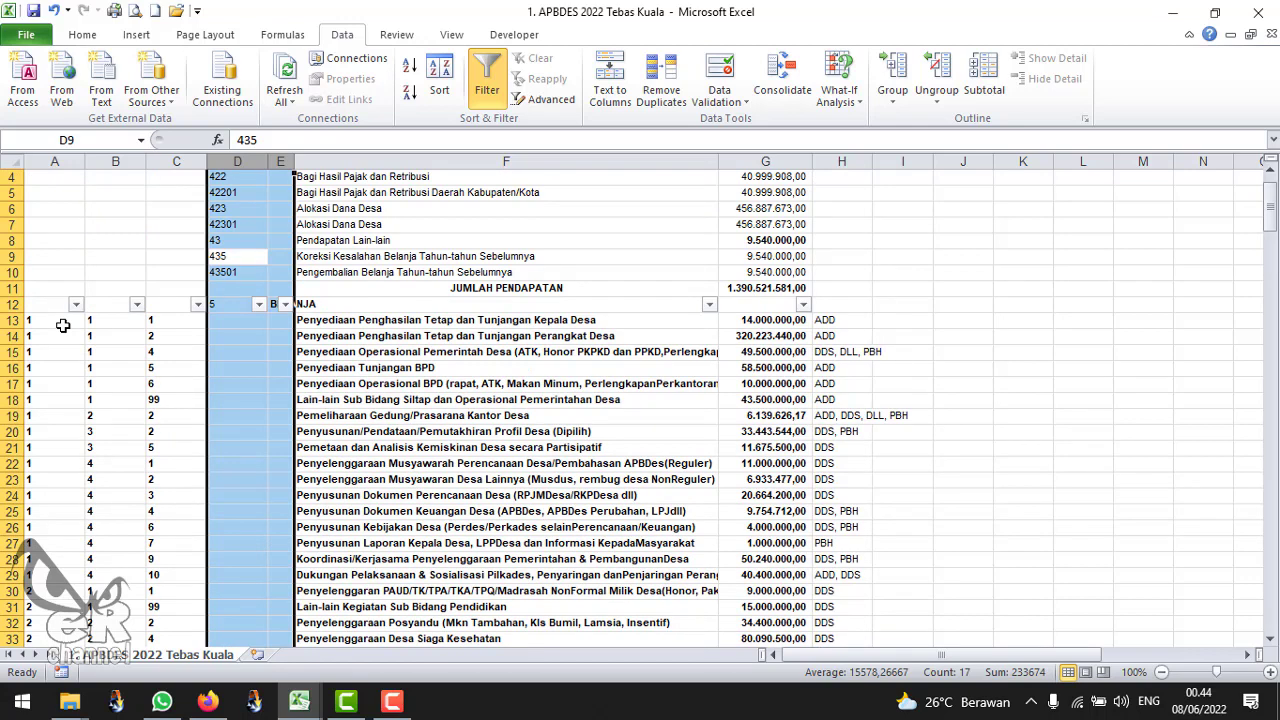
click(70, 320)
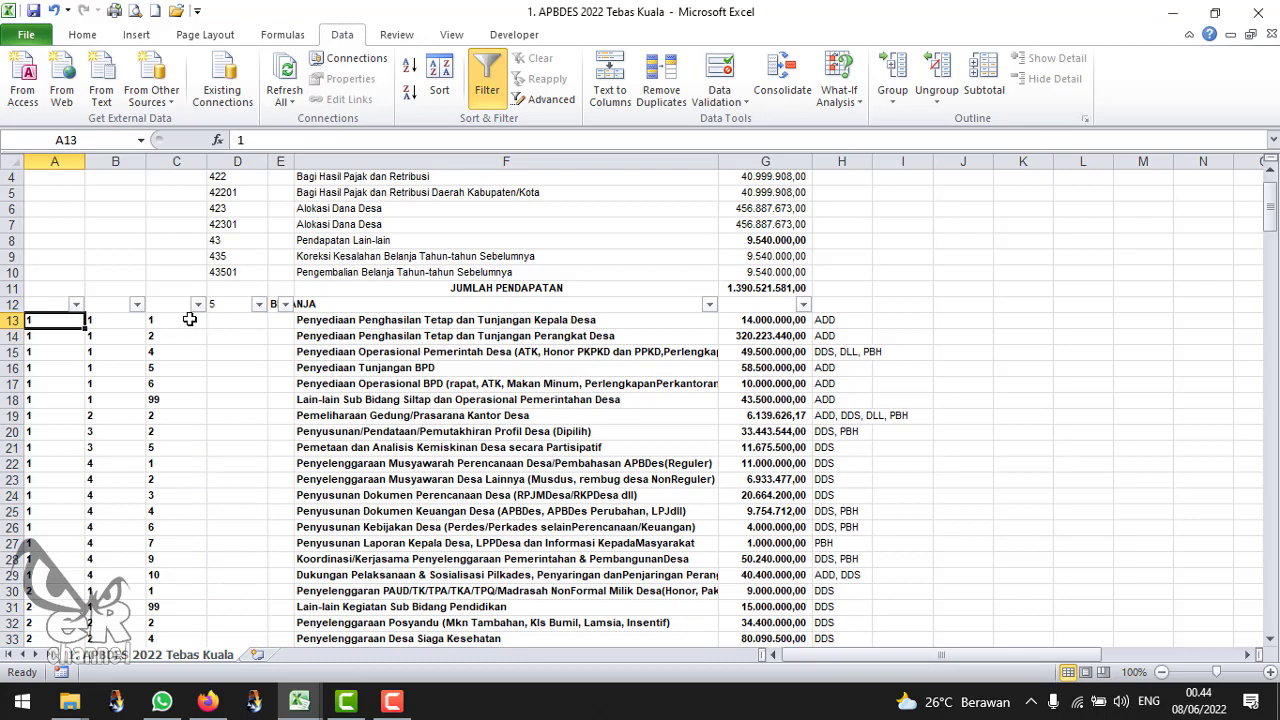
click(114, 321)
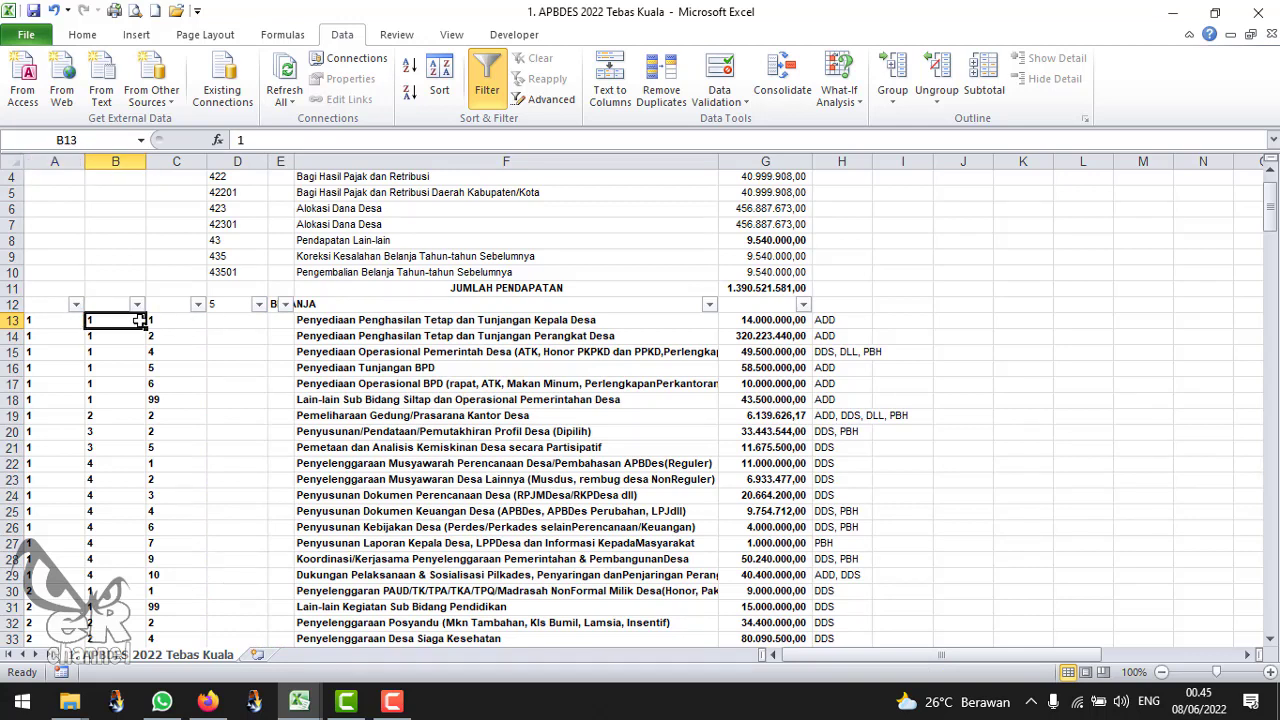
click(173, 322)
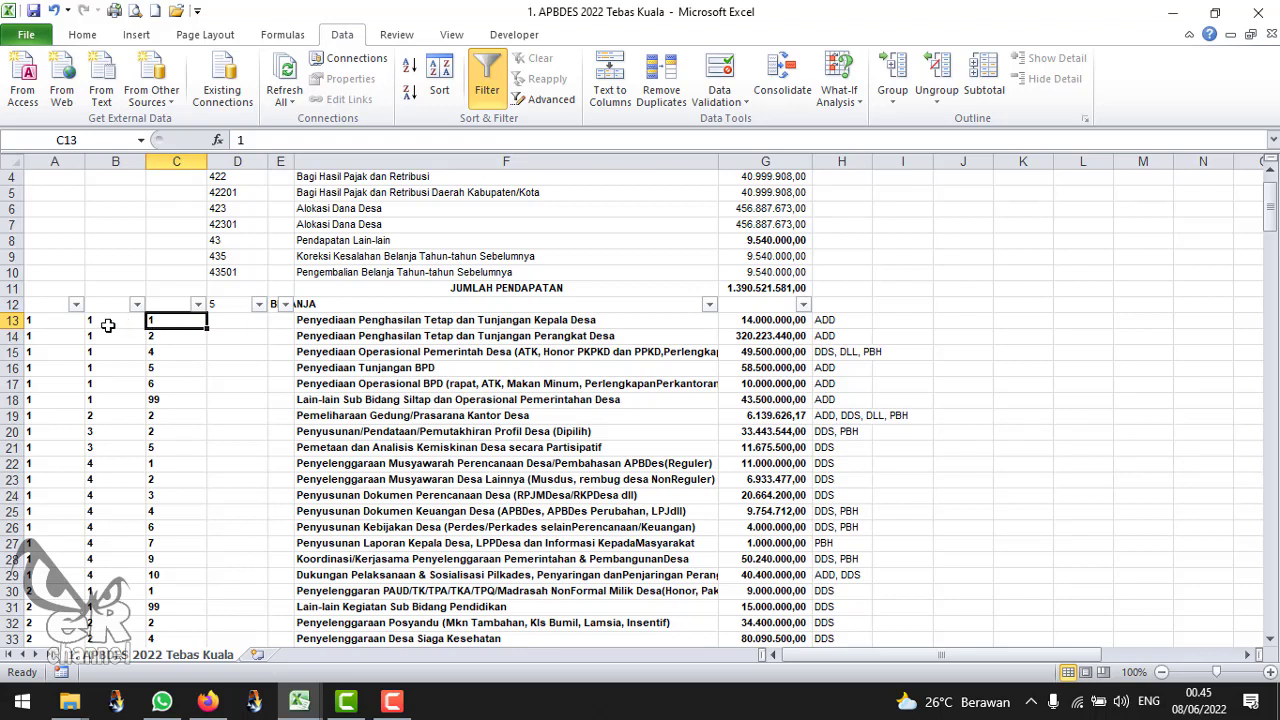
Check the KODE REKENING code format in the template_isian_apbdes workbook and return to the 1. APBDES 2022 Tebas Kuala workbook
click(297, 706)
click(445, 653)
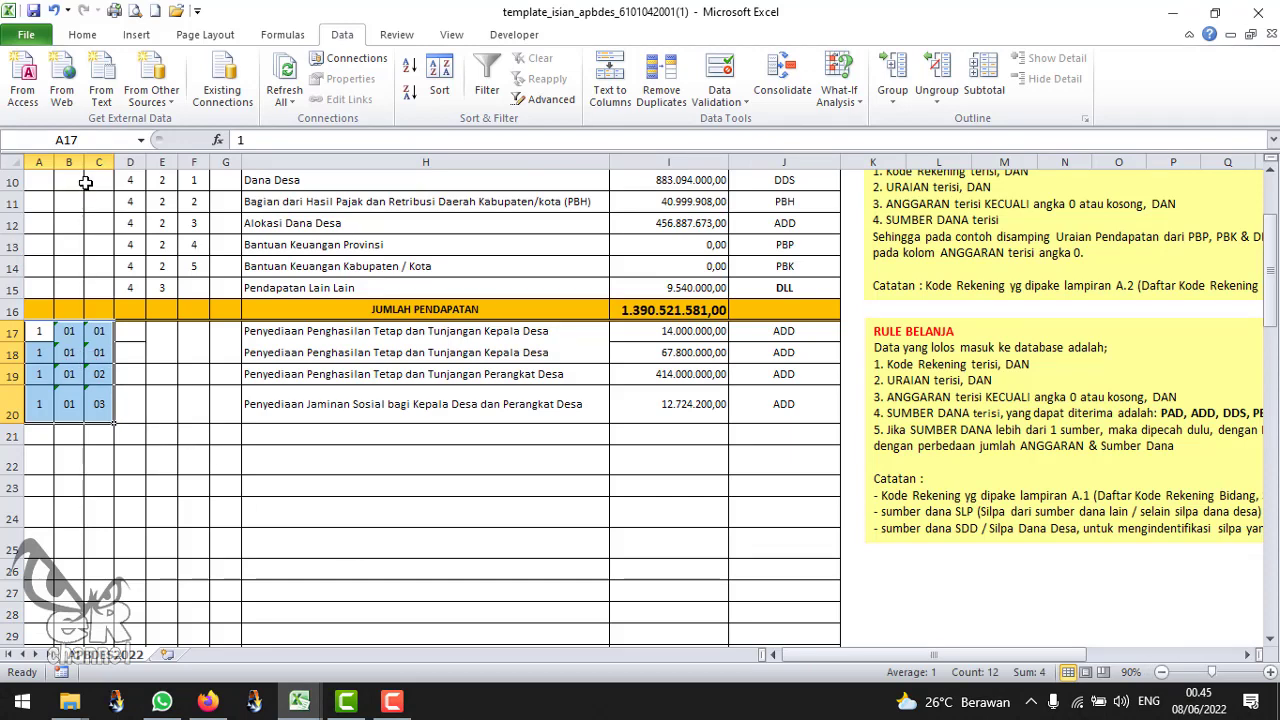
scroll(96, 373, up, 3)
scroll(97, 421, down, 2)
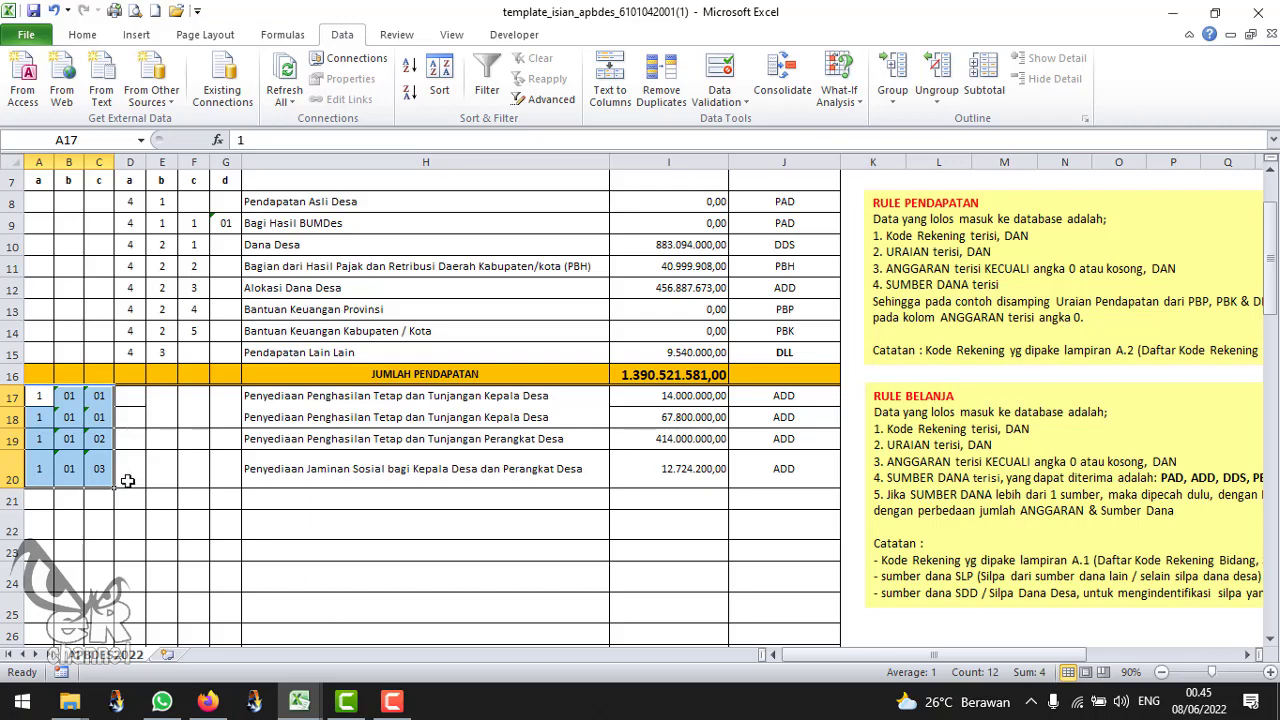
click(312, 705)
click(310, 678)
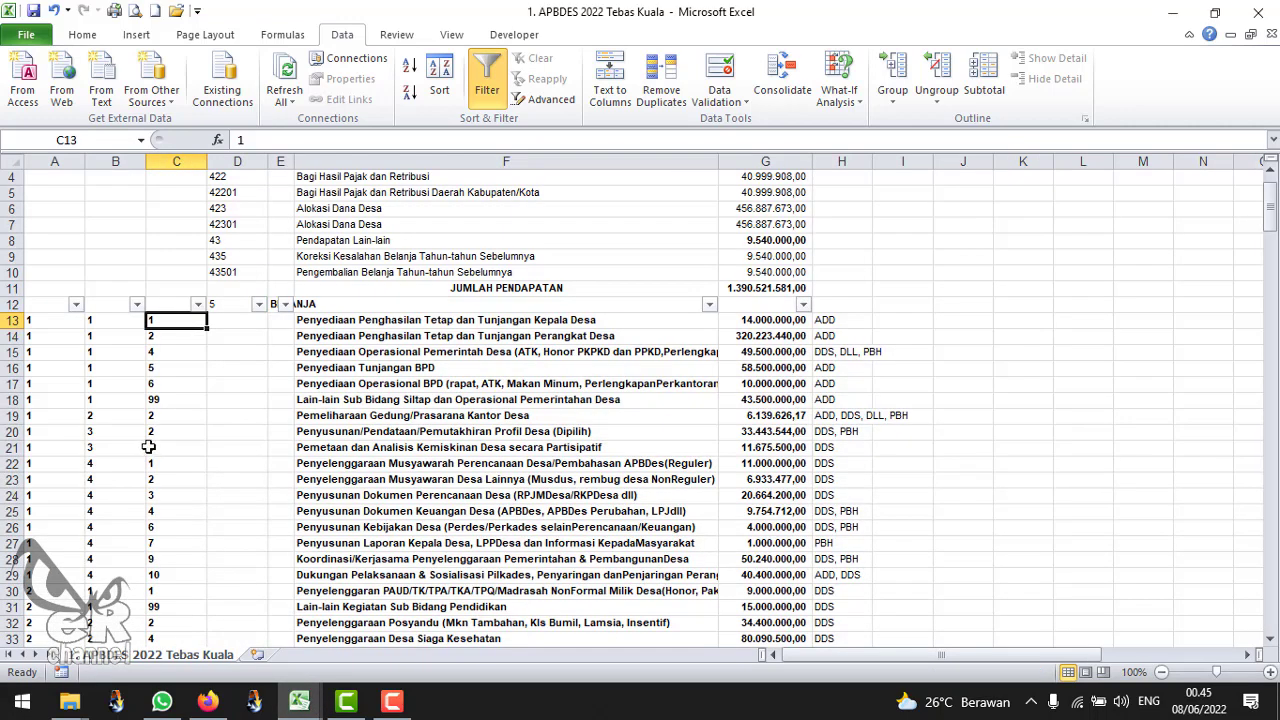
Try entering '01 as text in cell B13, and restore its plain value 1
click(107, 320)
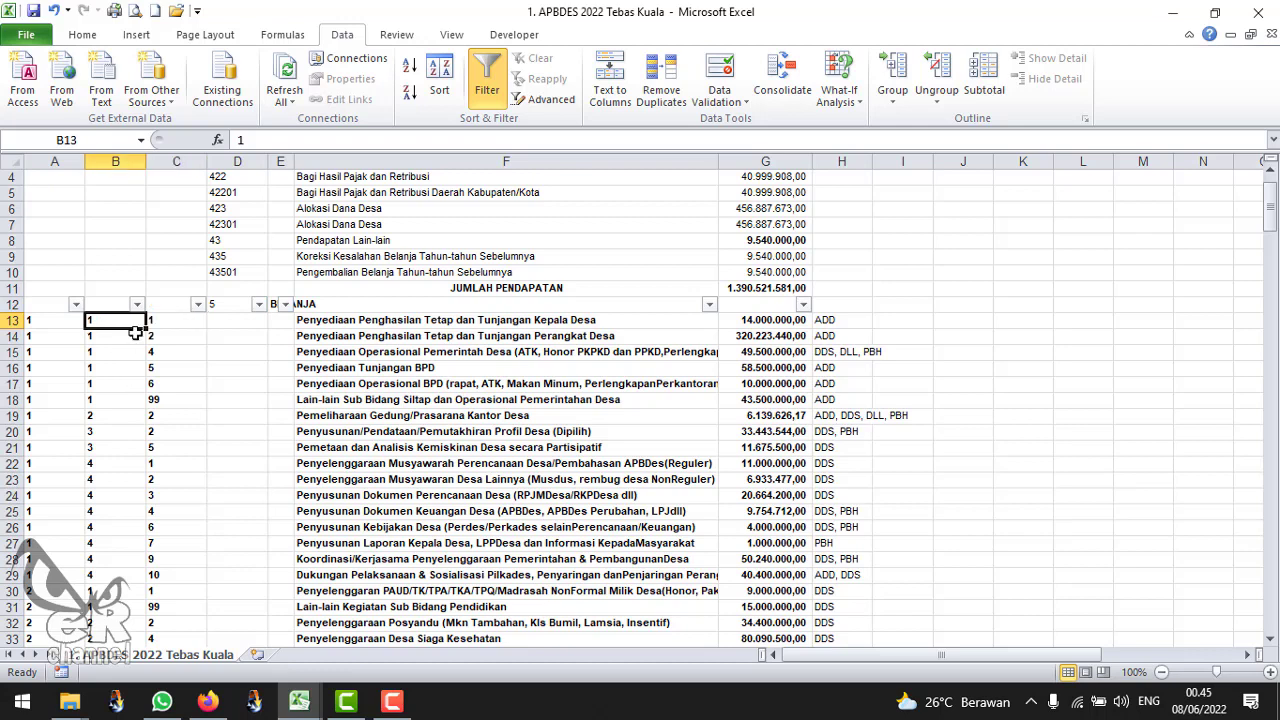
text('0)
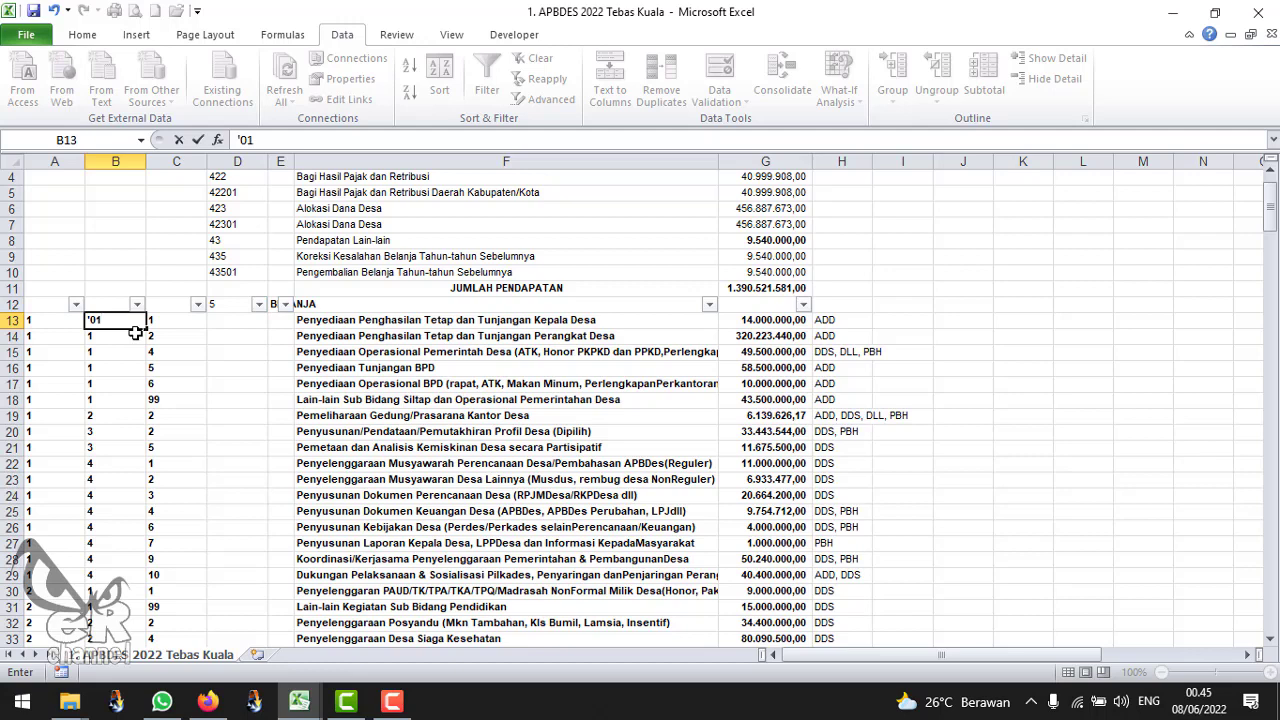
key(Return)
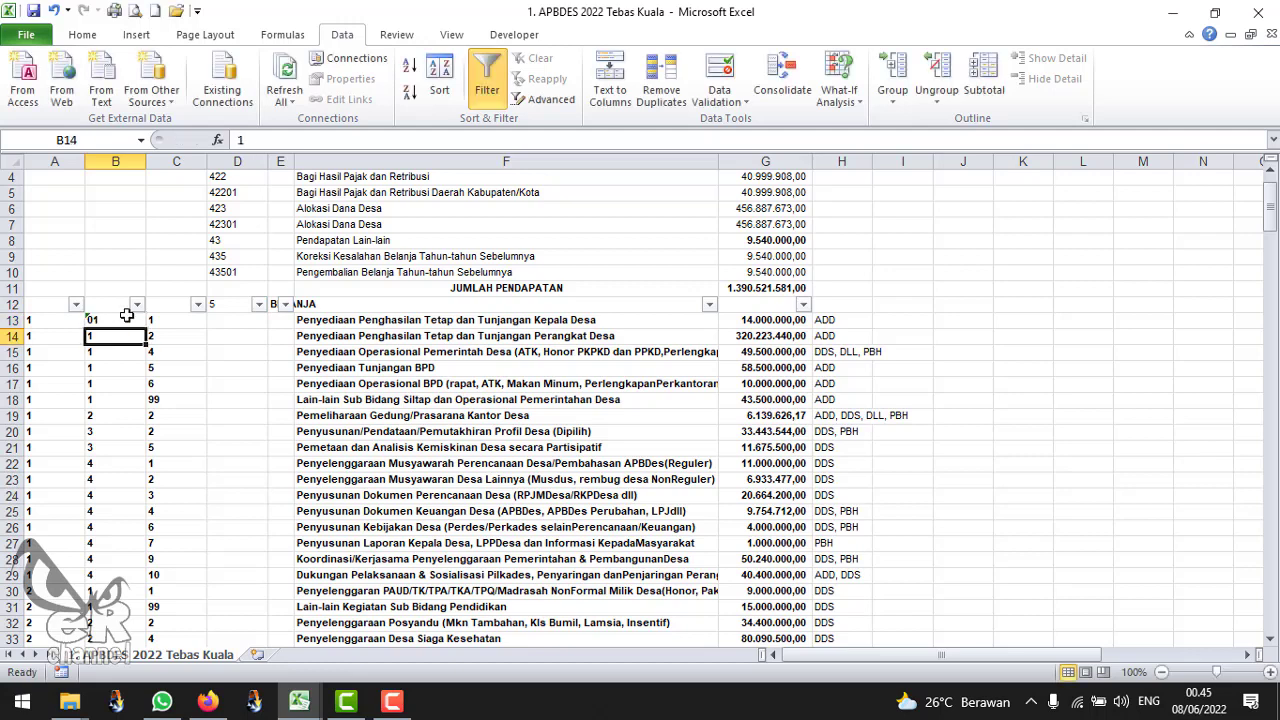
click(128, 320)
click(249, 140)
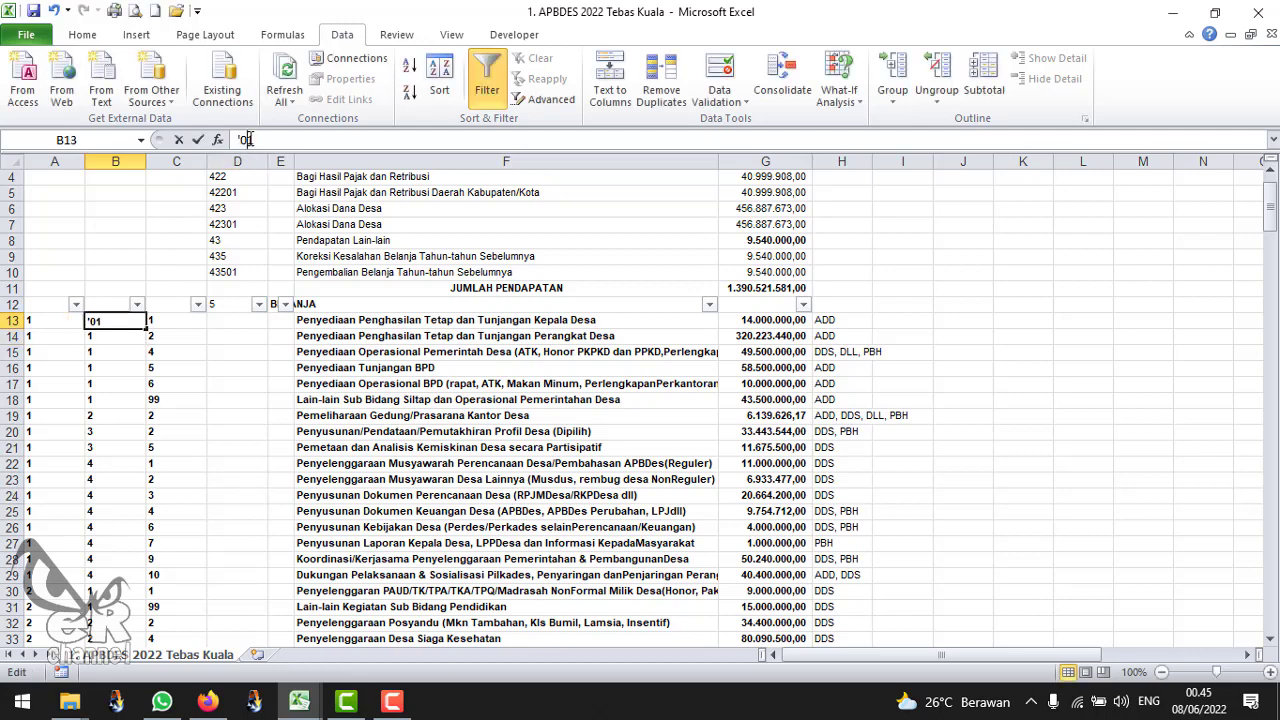
key(BackSpace)
key(BackSpace)
key(Return)
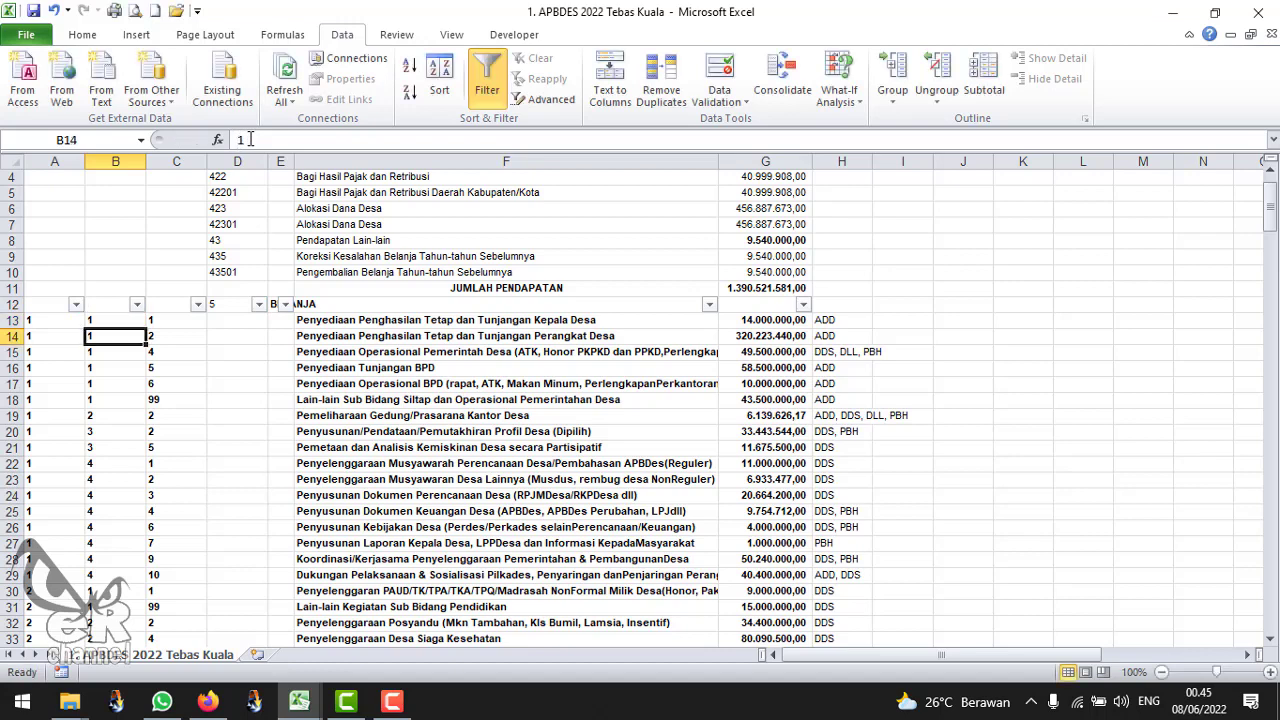
Set the number format of cell B13 to Text
click(124, 320)
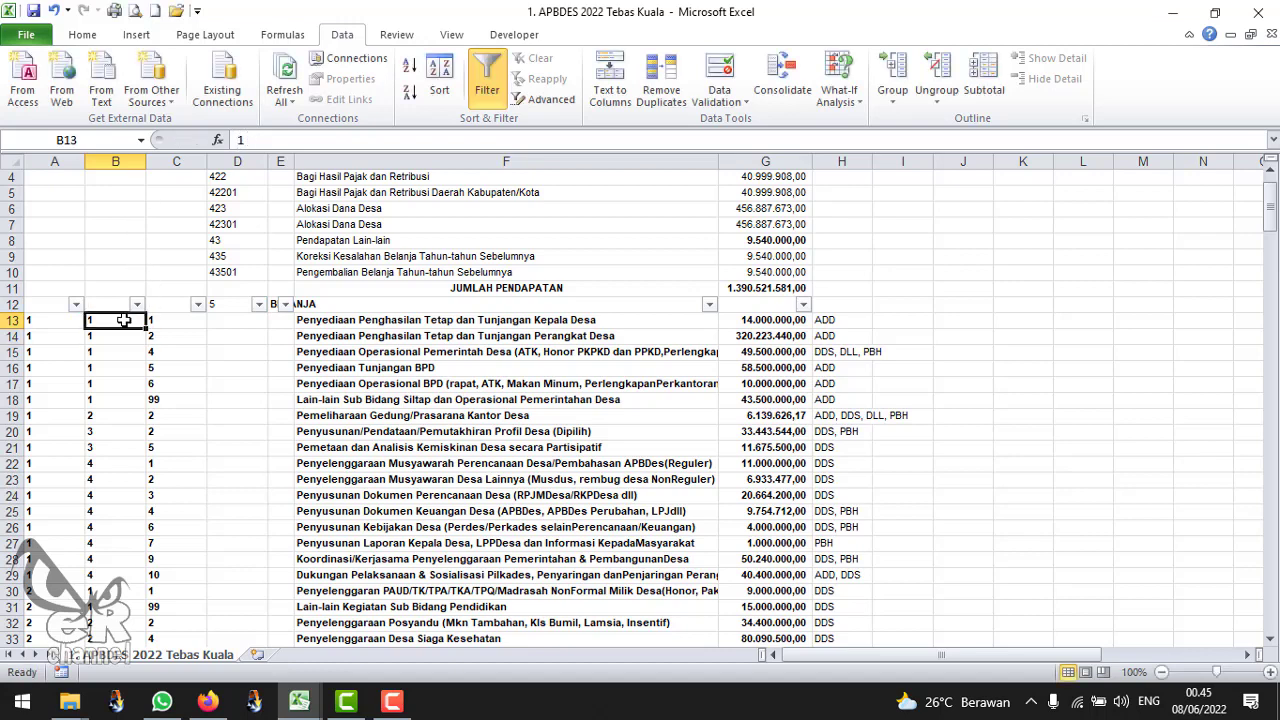
click(94, 35)
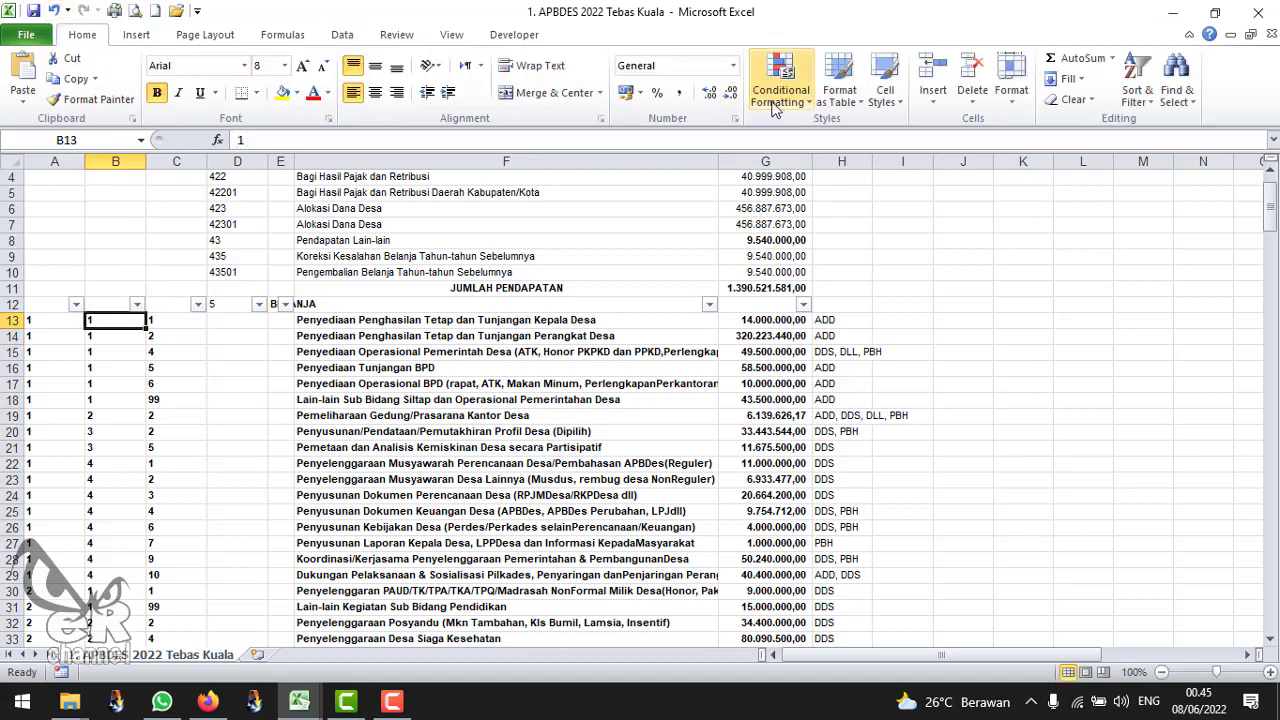
click(733, 65)
scroll(720, 337, down, 1)
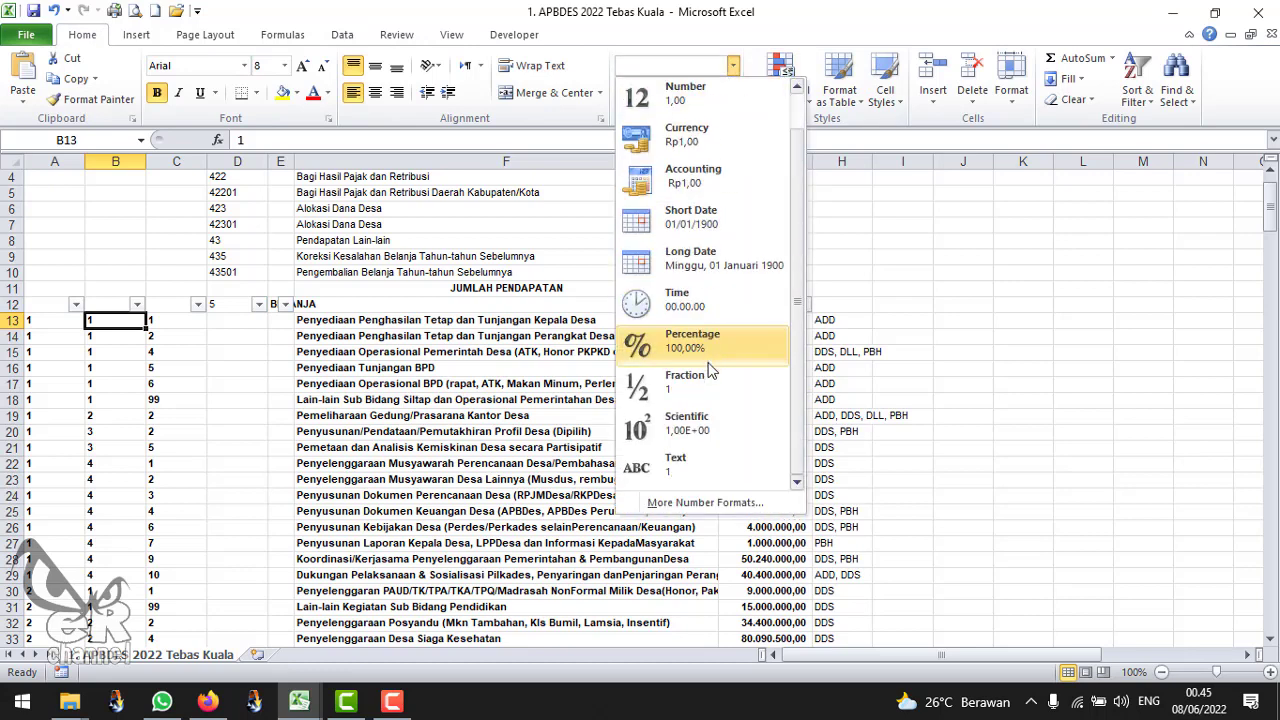
click(696, 465)
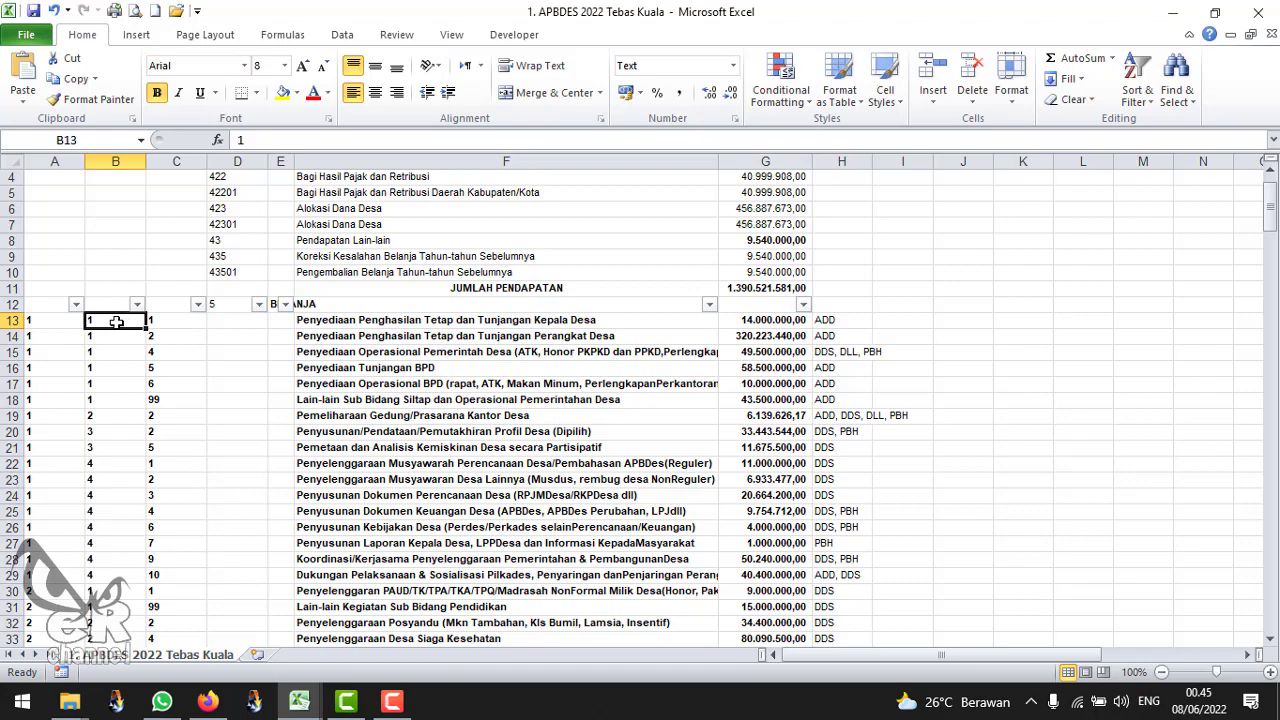
Apply the custom number format 0# to the split codes in cells B13:C45
drag(128, 321, 176, 531)
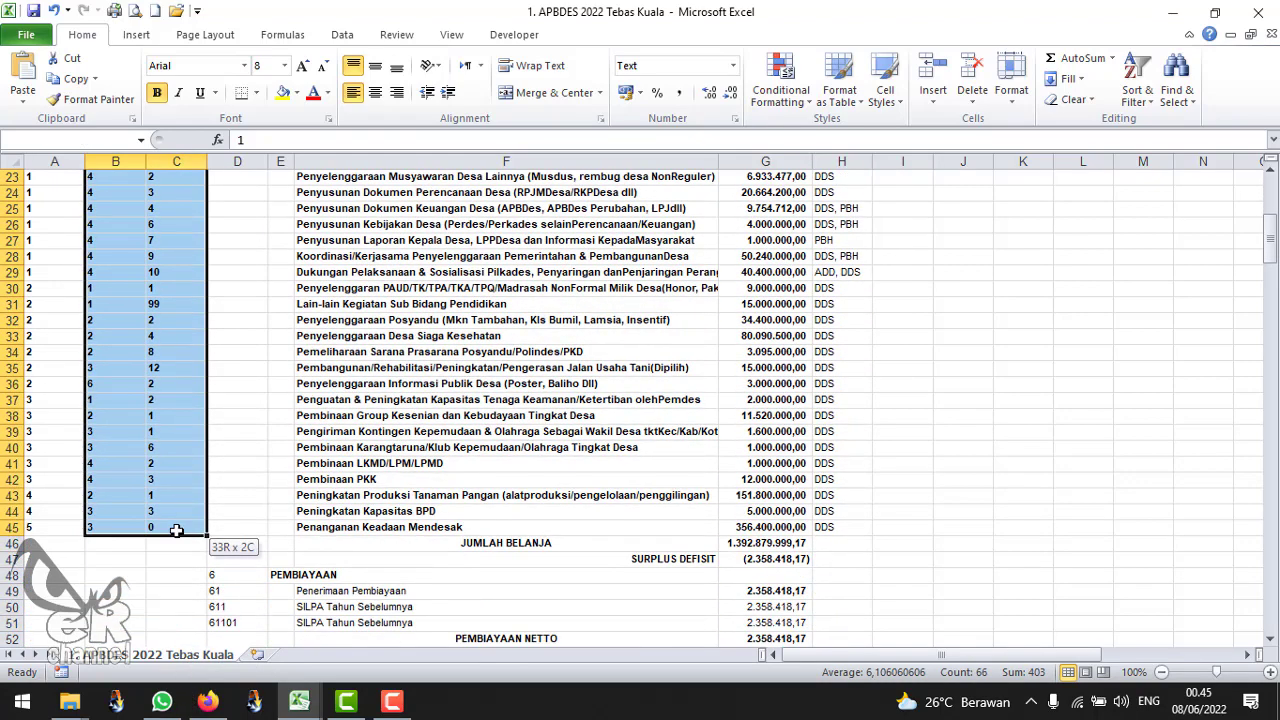
scroll(183, 434, up, 4)
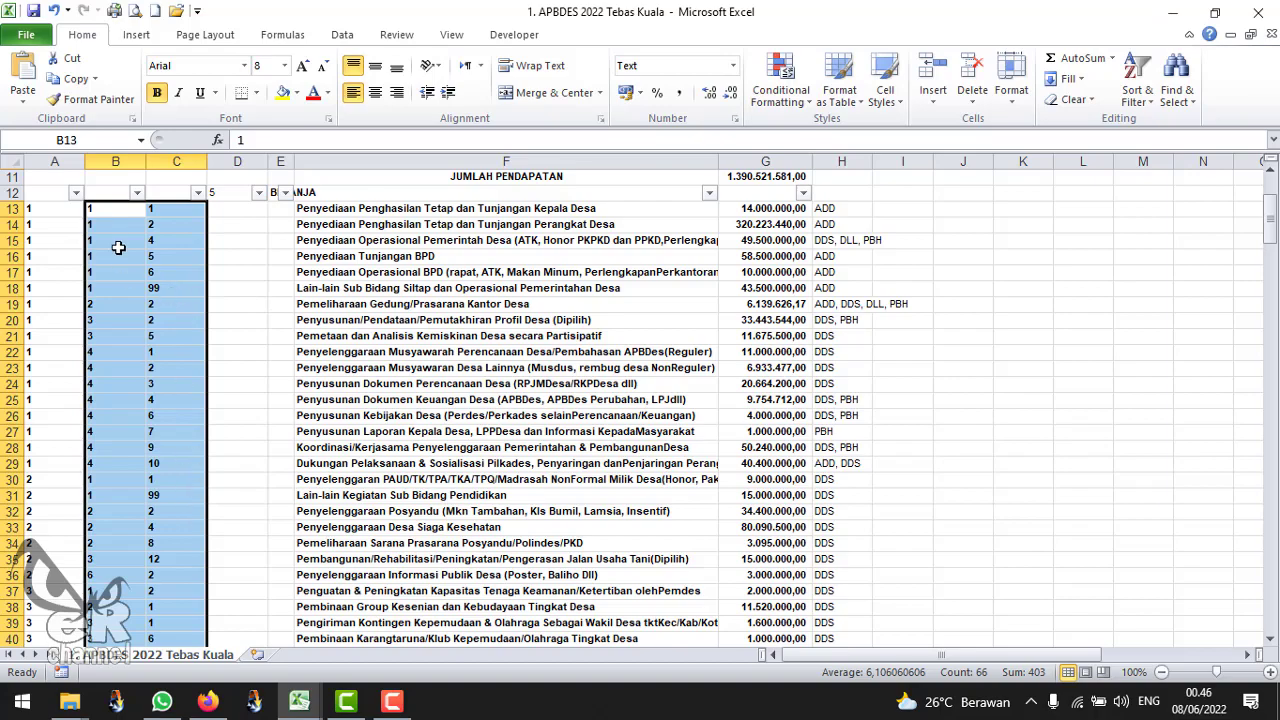
scroll(190, 348, up, 3)
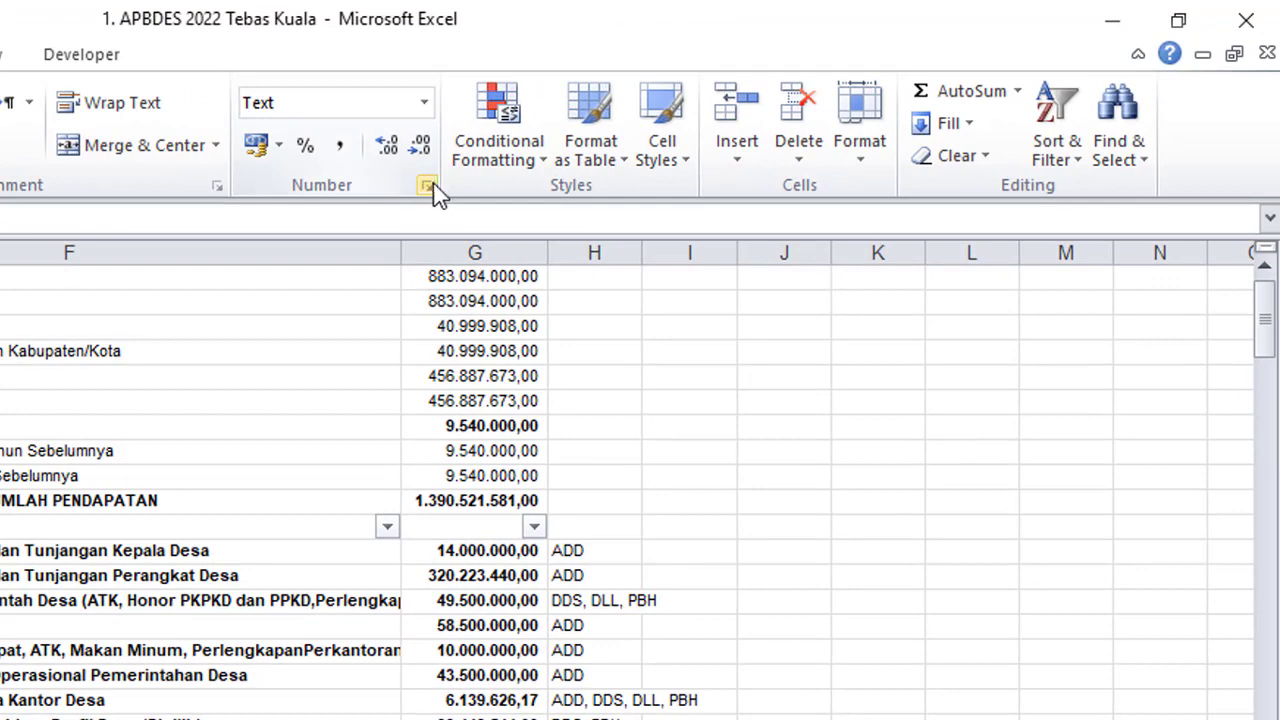
click(429, 189)
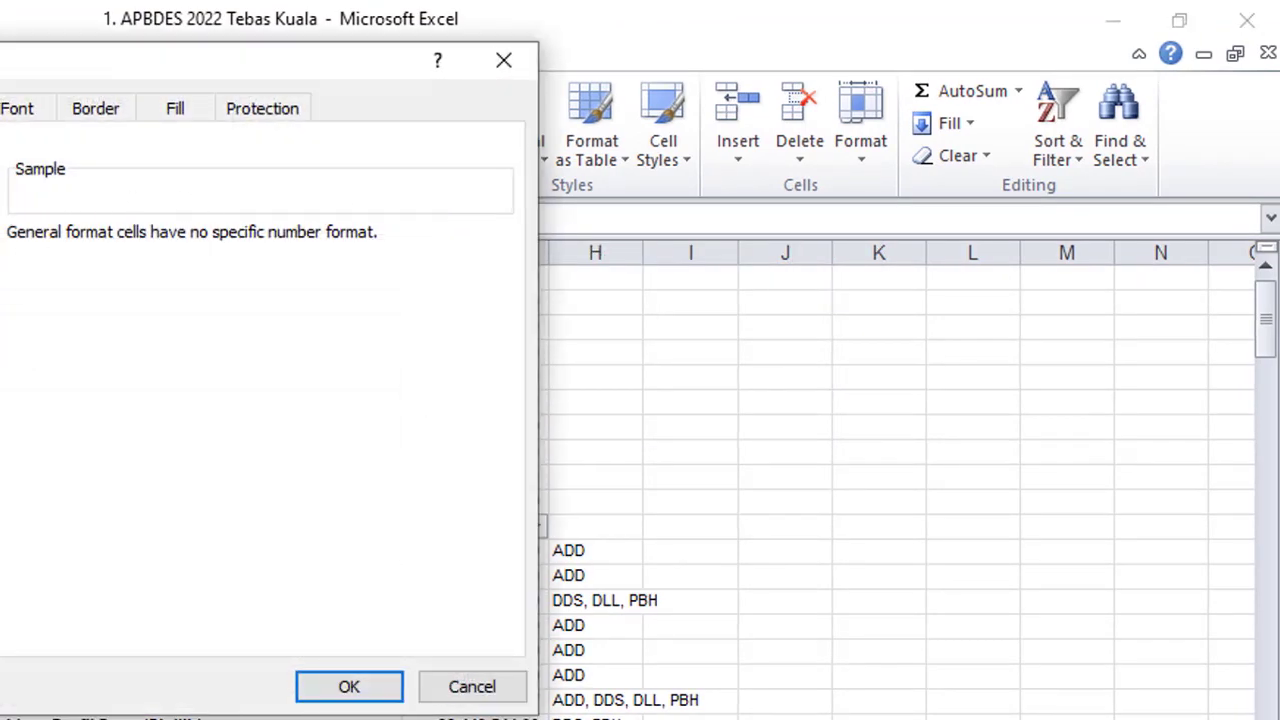
click(258, 388)
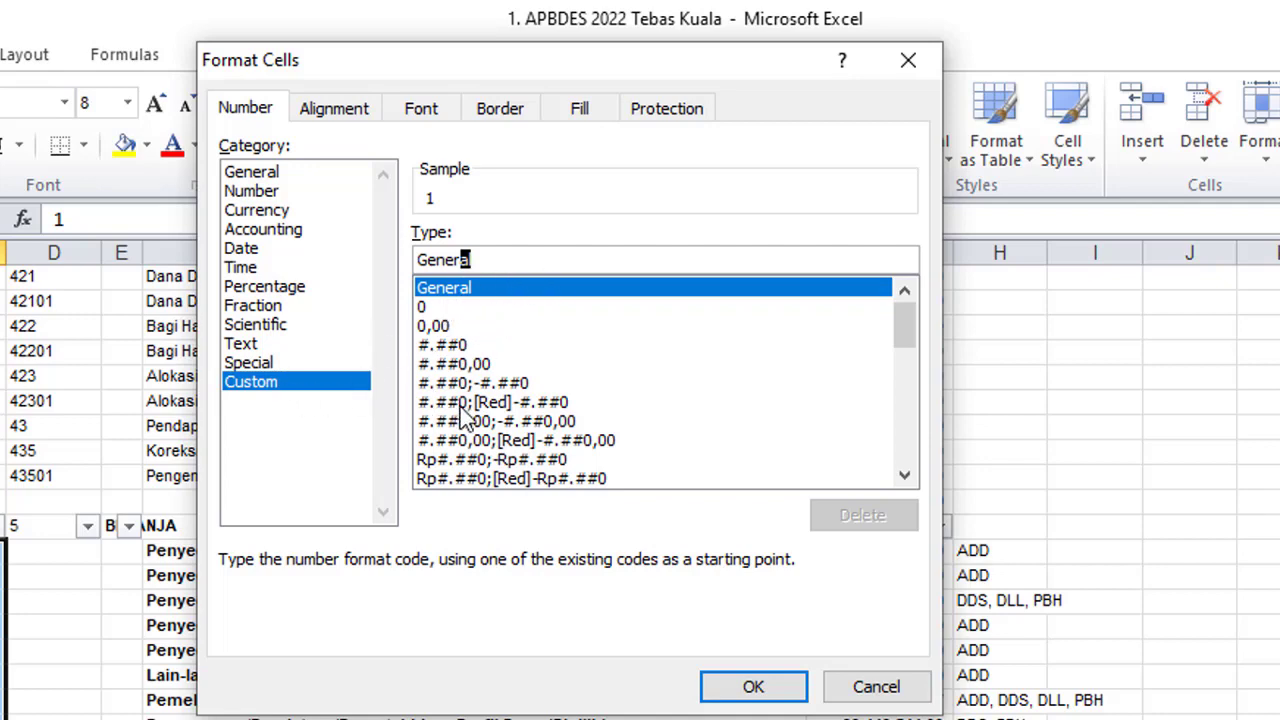
click(430, 310)
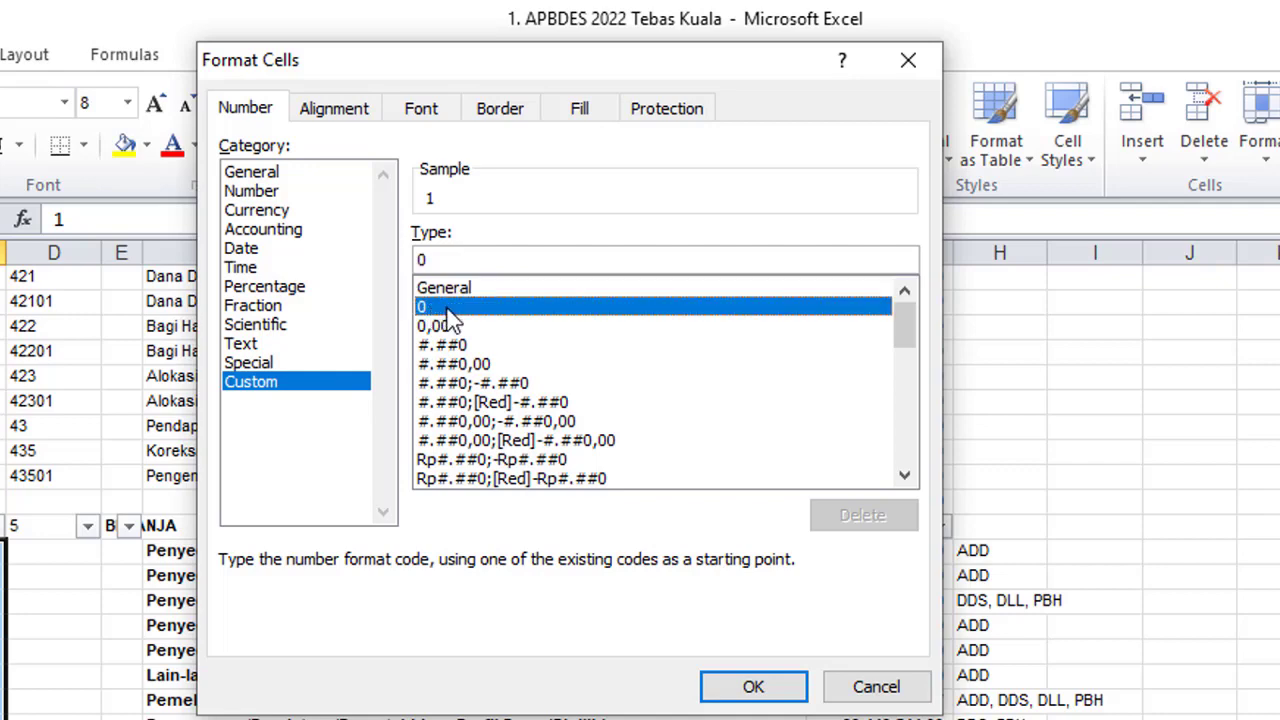
click(438, 260)
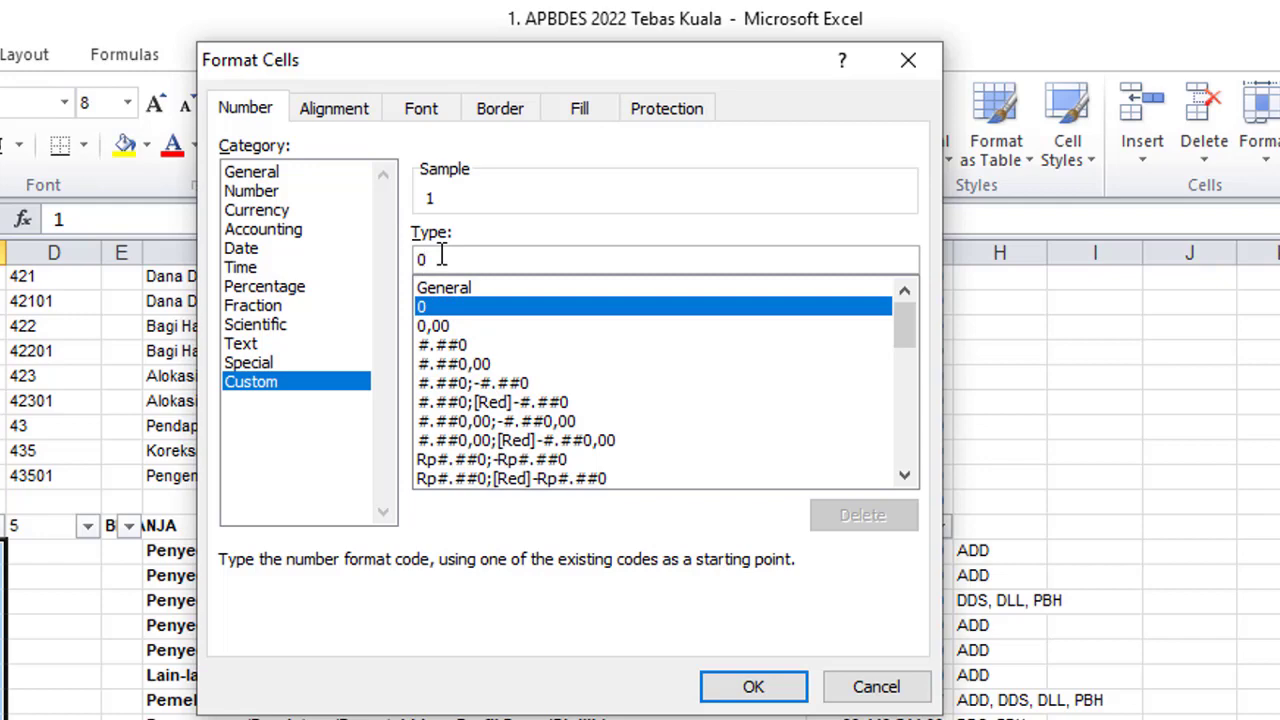
text(#)
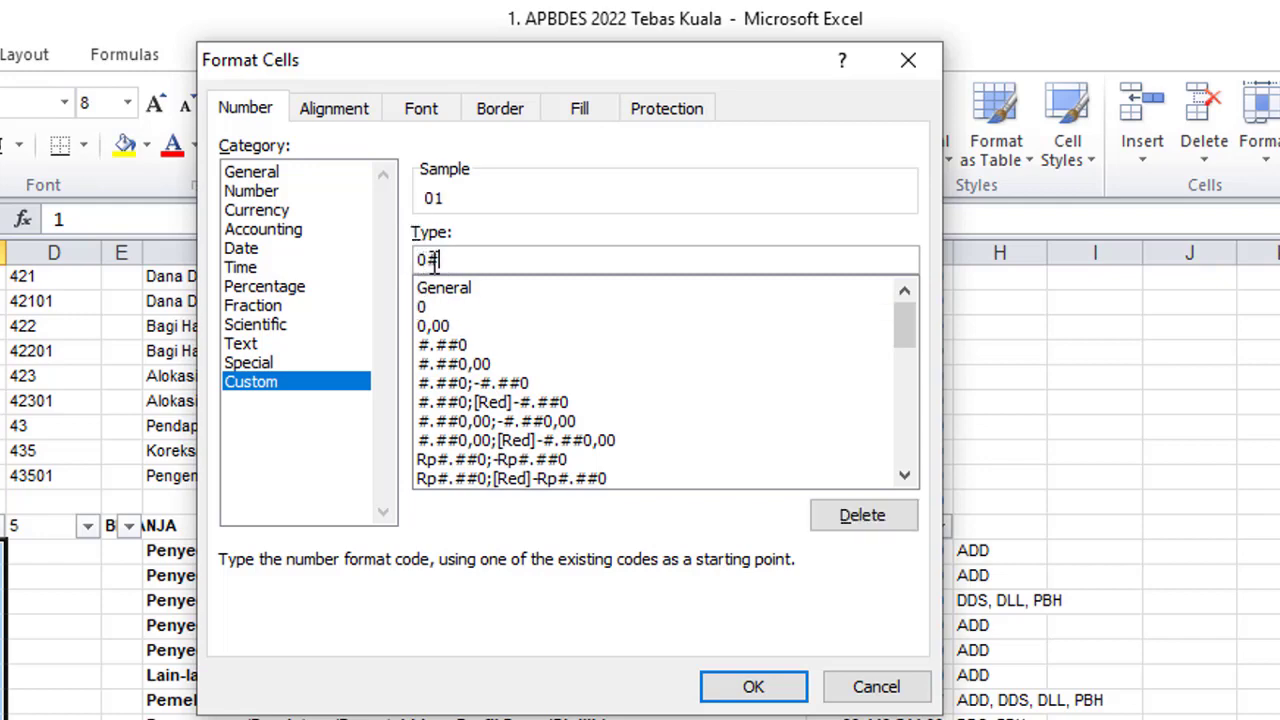
click(771, 688)
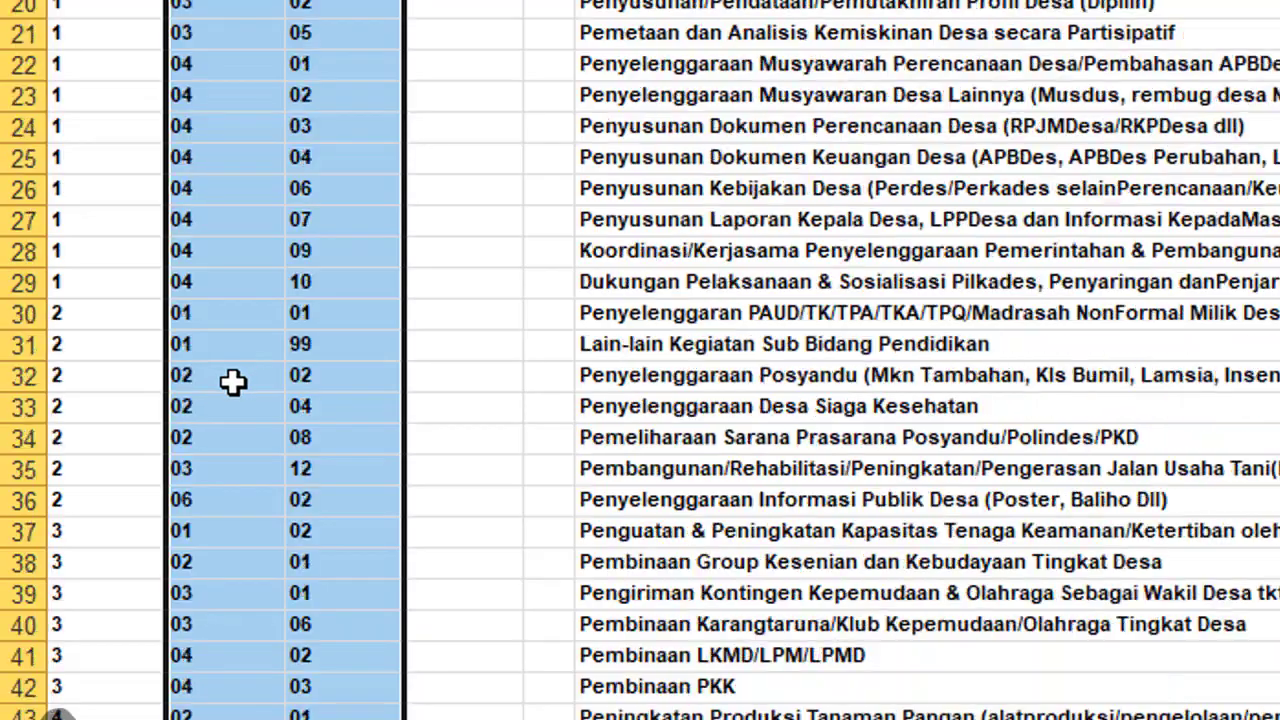
Check the reformatted codes in columns B and C against the template_isian_apbdes workbook and return to the 1. APBDES 2022 Tebas Kuala workbook
scroll(232, 381, down, 3)
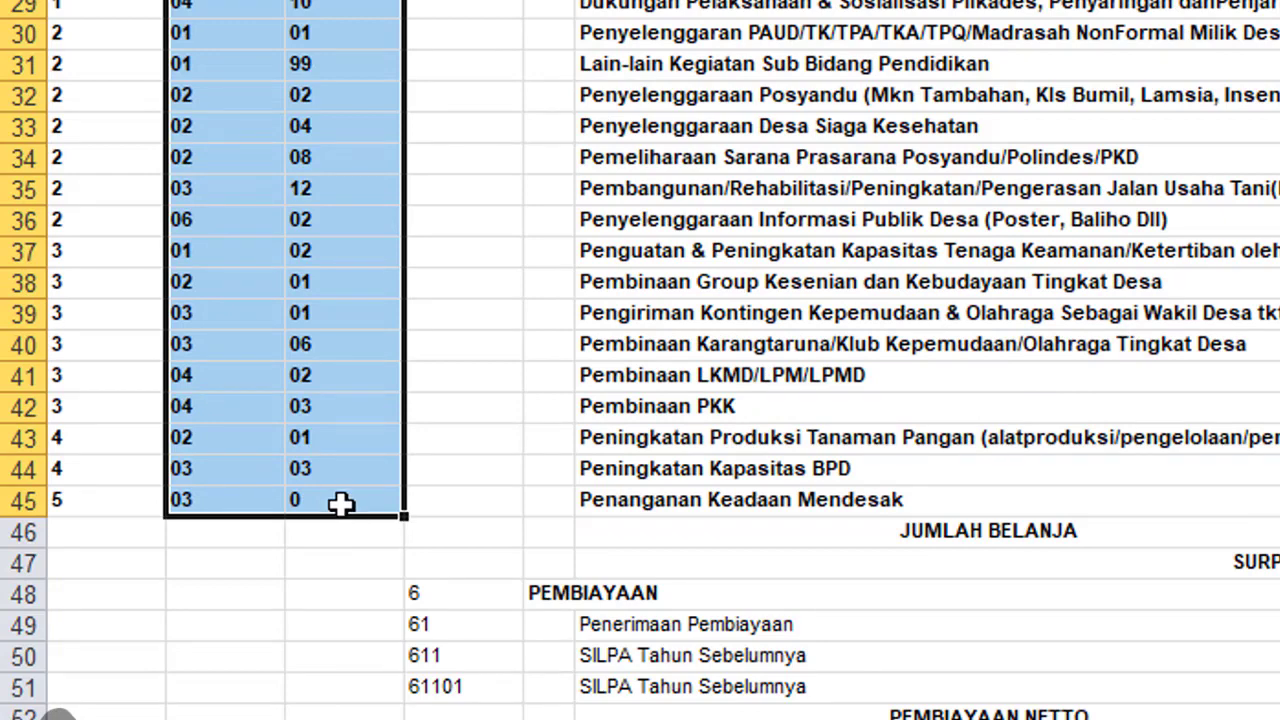
scroll(377, 474, up, 4)
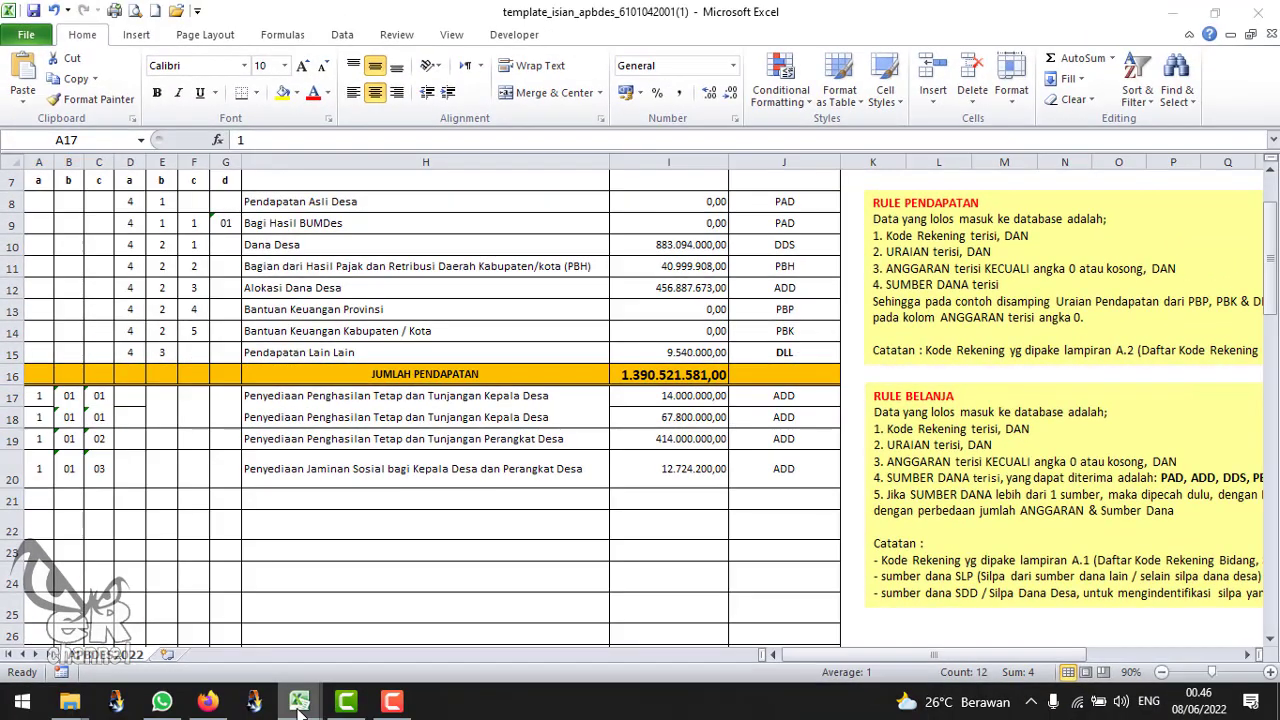
mouse_move(298, 708)
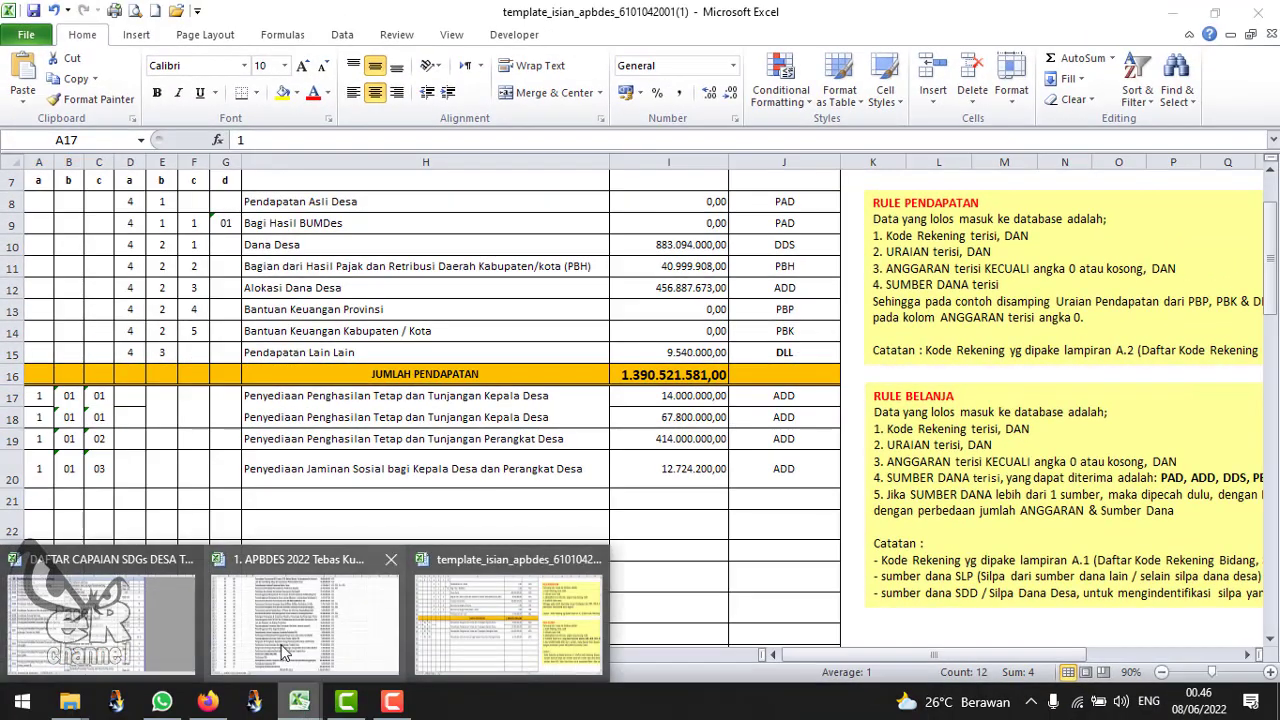
click(284, 650)
scroll(225, 465, up, 5)
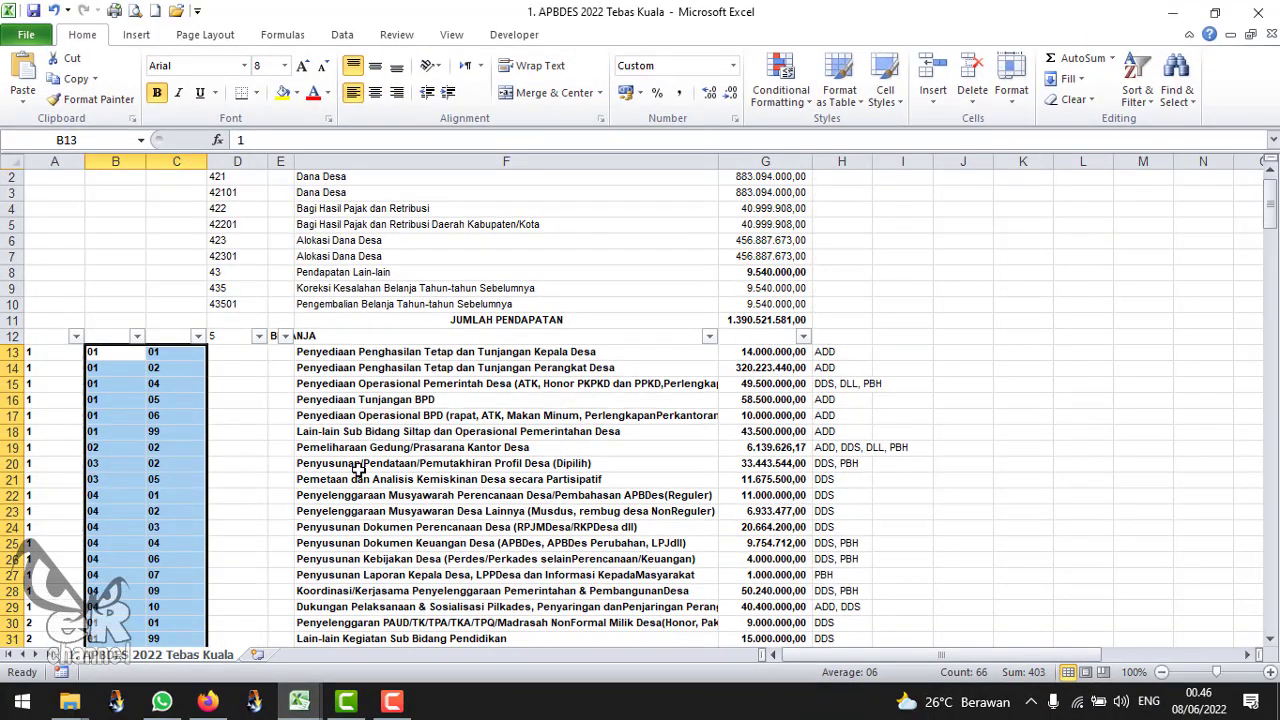
scroll(385, 466, up, 1)
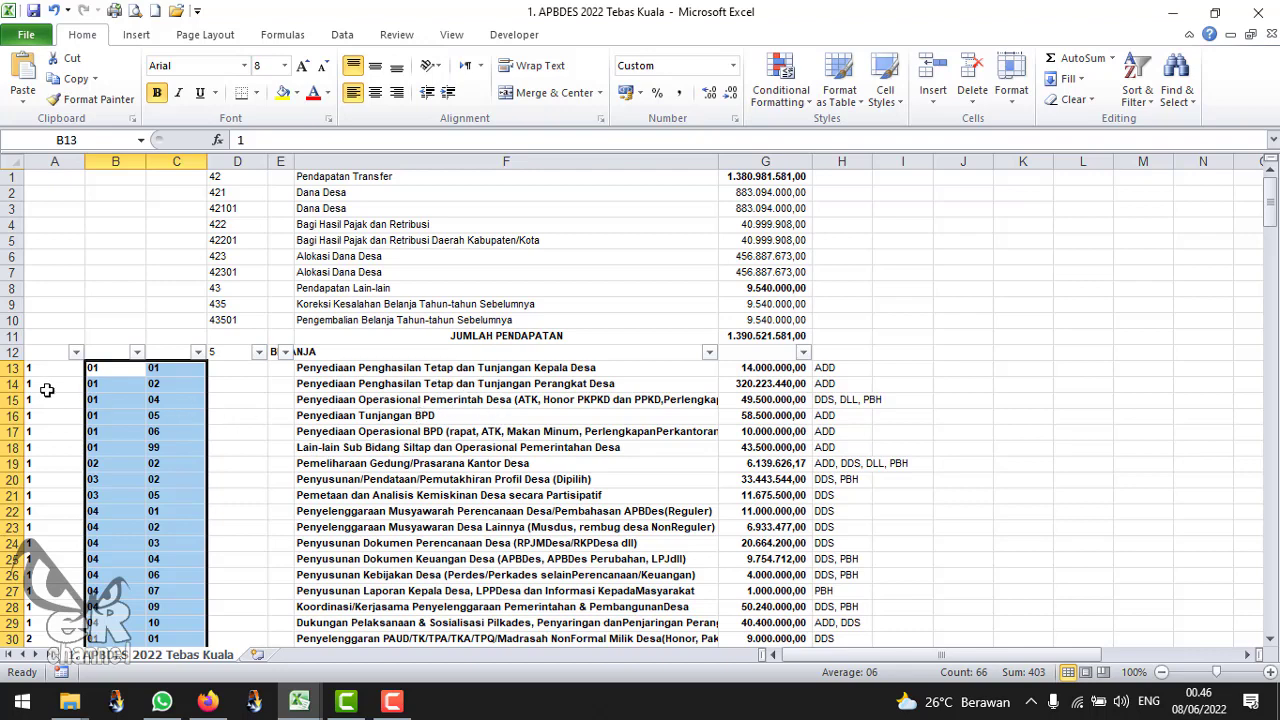
Review the expenditure rows' activity names, amounts and funding sources in columns F to H, ending at the amount in G15
click(383, 371)
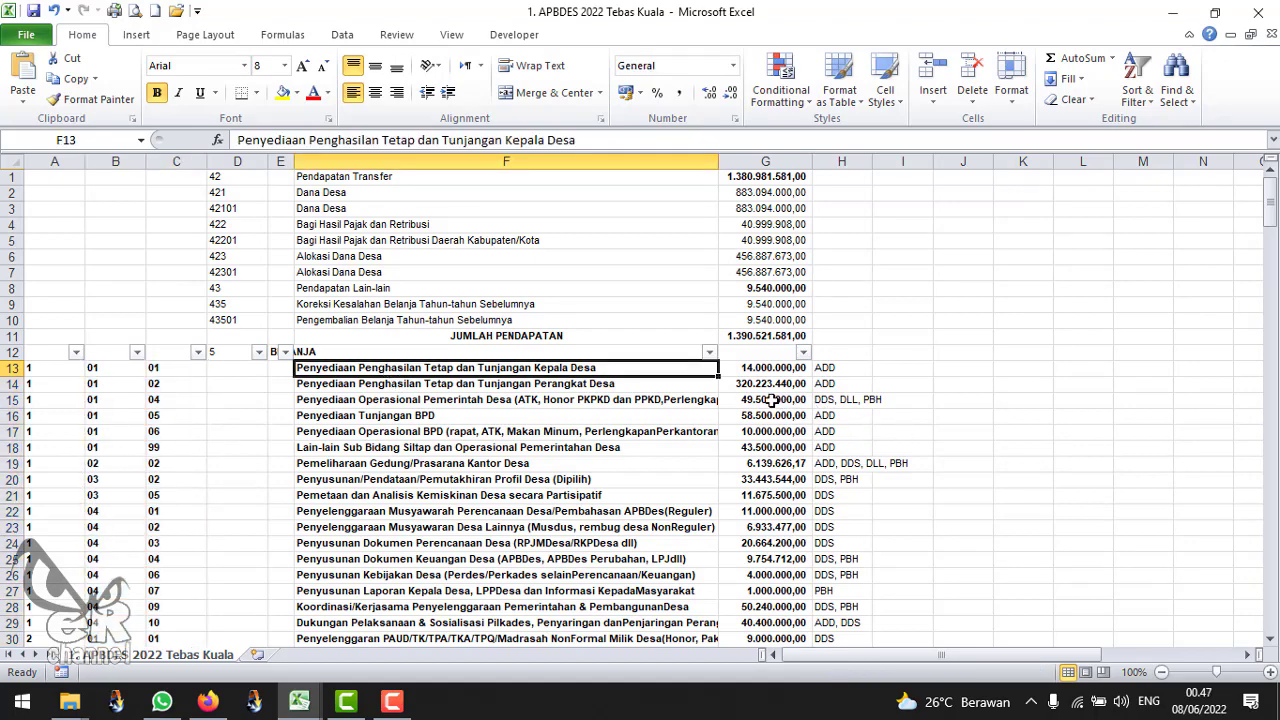
scroll(772, 400, down, 15)
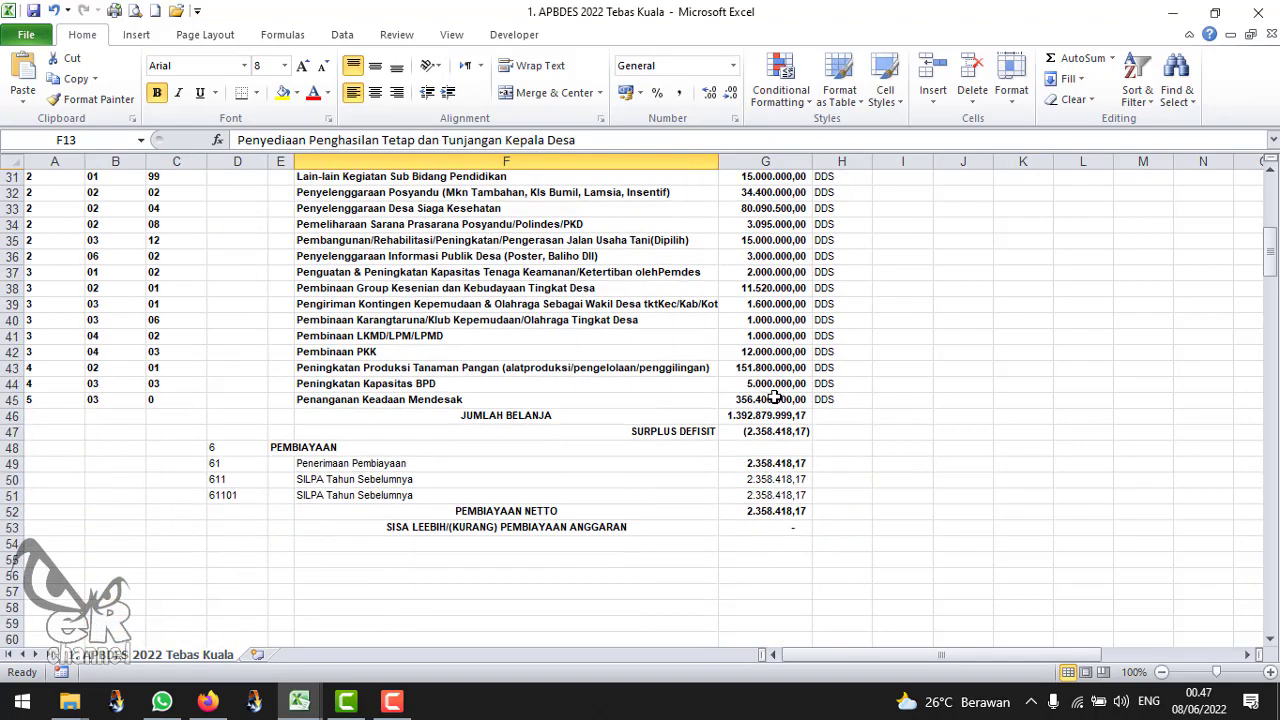
scroll(772, 400, up, 11)
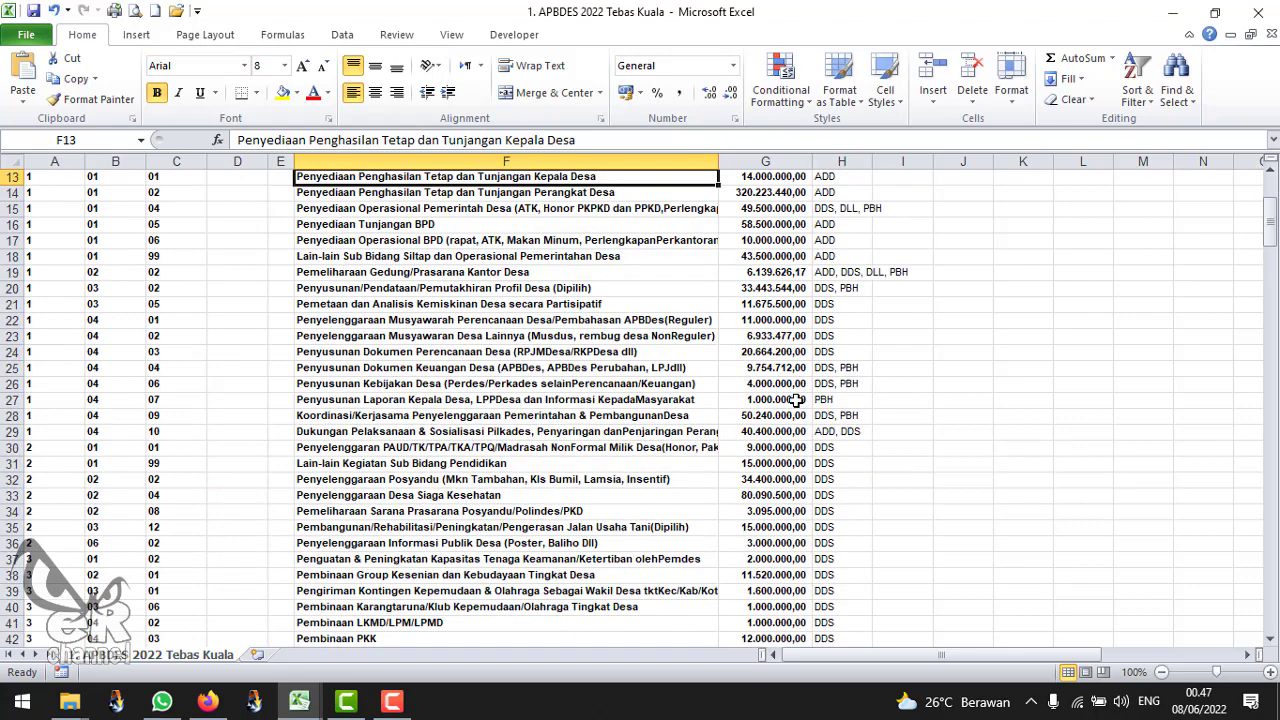
scroll(790, 400, up, 2)
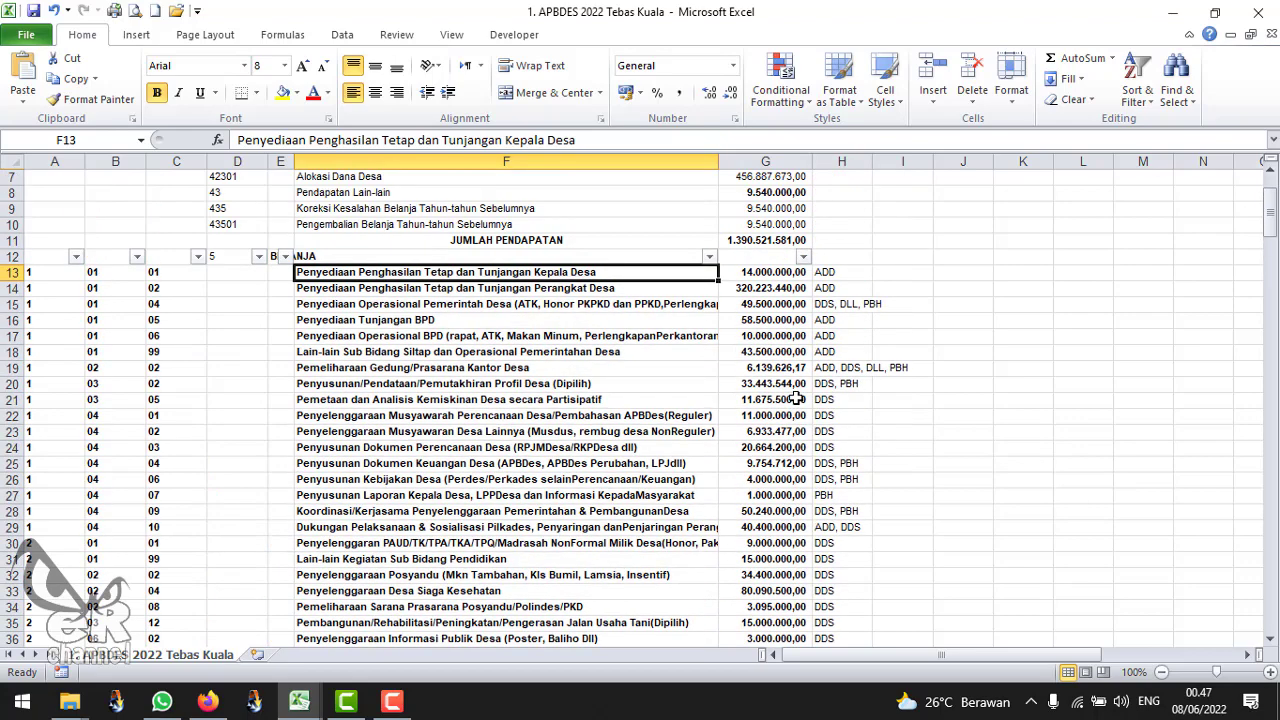
click(798, 306)
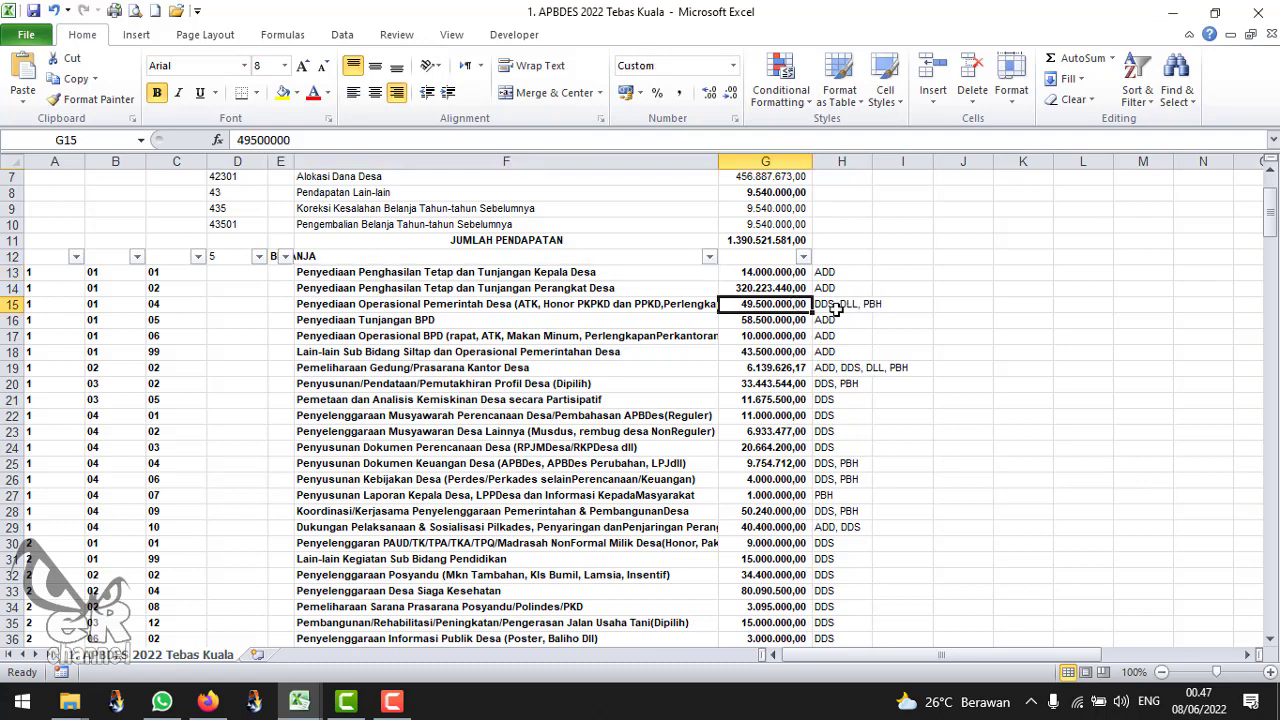